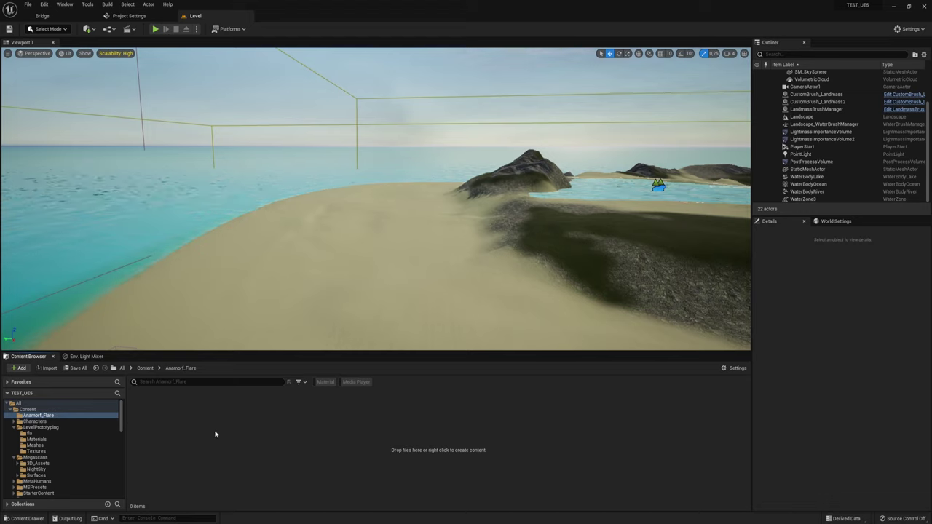
Create an empty Niagara system in the Anamorf_Flare folder and name it Flare.
{"action": "right_click", "coordinate": [242, 419]}
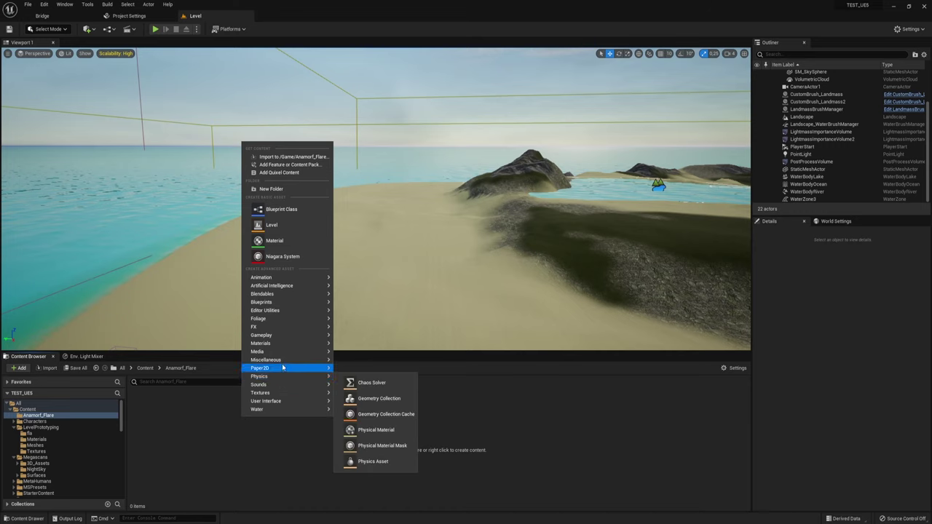
{"action": "mouse_move", "coordinate": [282, 367]}
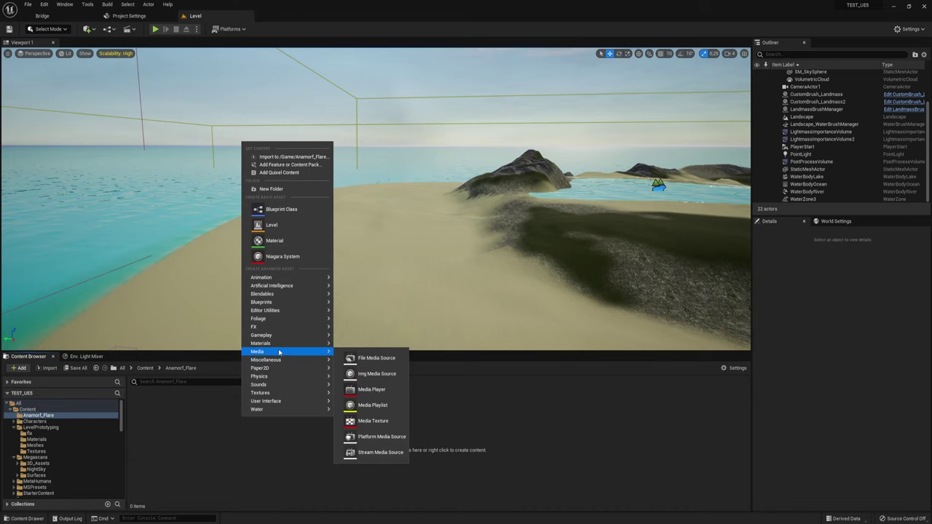
{"action": "mouse_move", "coordinate": [257, 328]}
{"action": "left_click", "coordinate": [277, 256]}
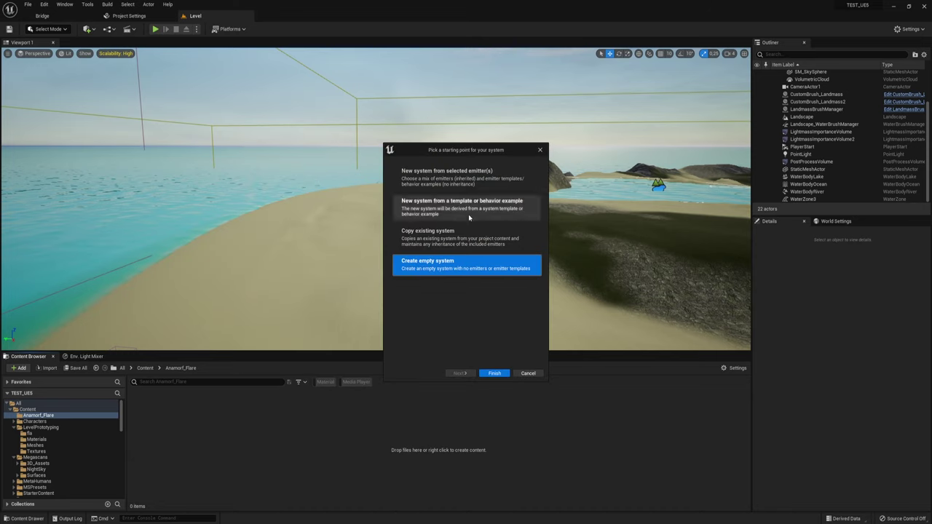
{"action": "left_click_drag", "start_coordinate": [477, 149], "coordinate": [462, 147]}
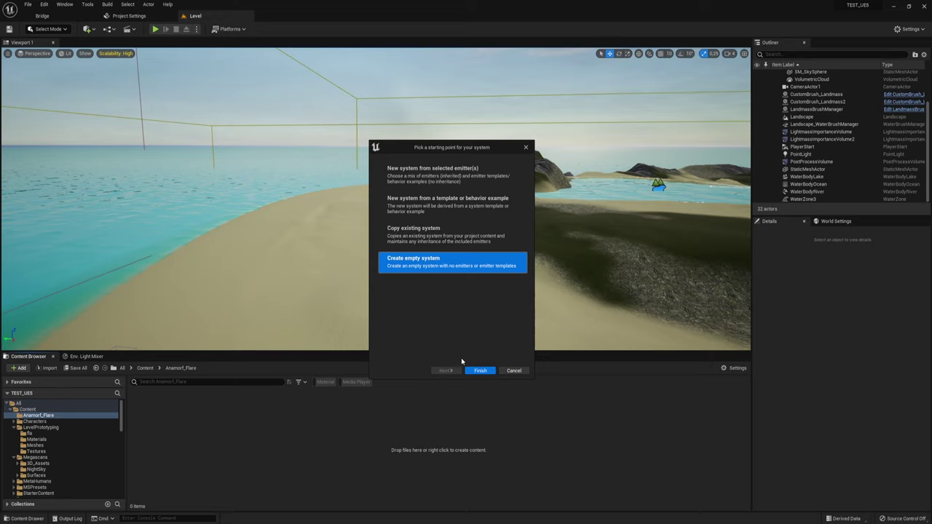
{"action": "left_click", "coordinate": [477, 371]}
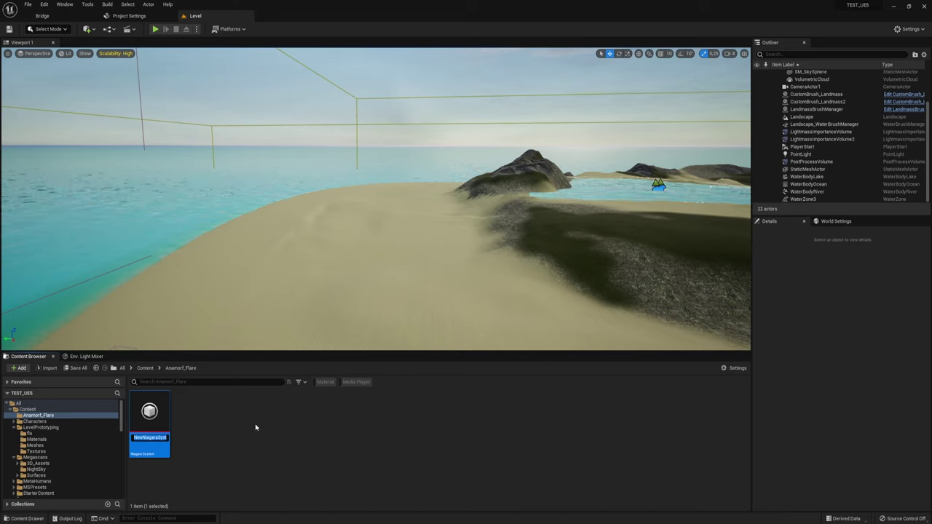
{"action": "type", "text": "F"}
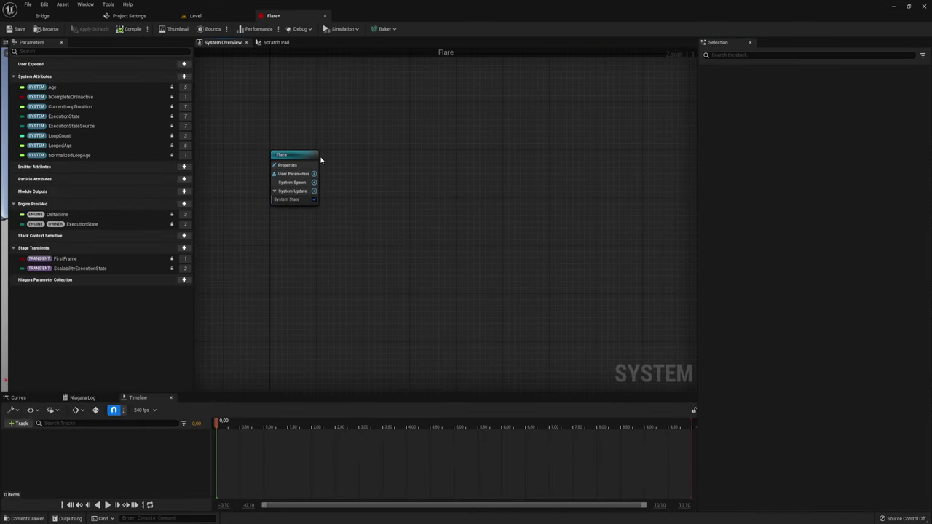
Set the Flare System State's Loop Behavior to Once with a 5.0 loop duration.
{"action": "left_click", "coordinate": [287, 199]}
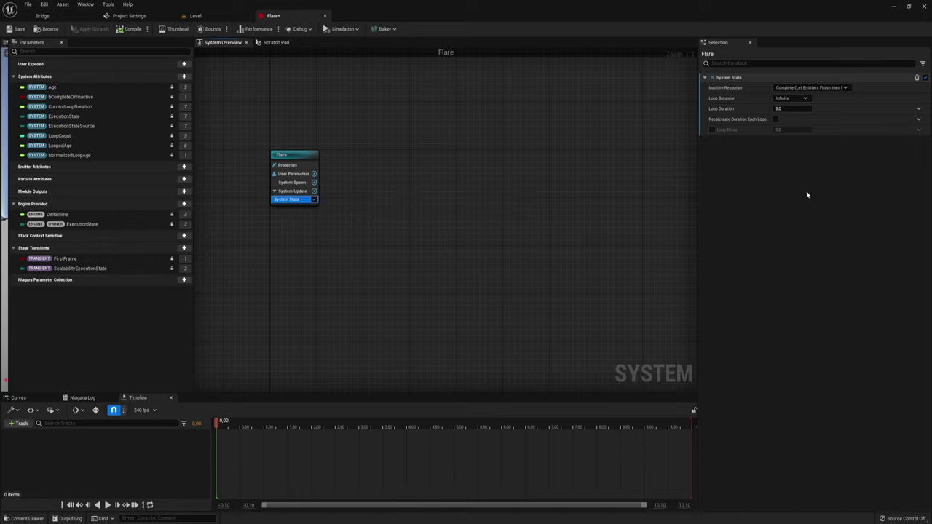
{"action": "left_click", "coordinate": [810, 100]}
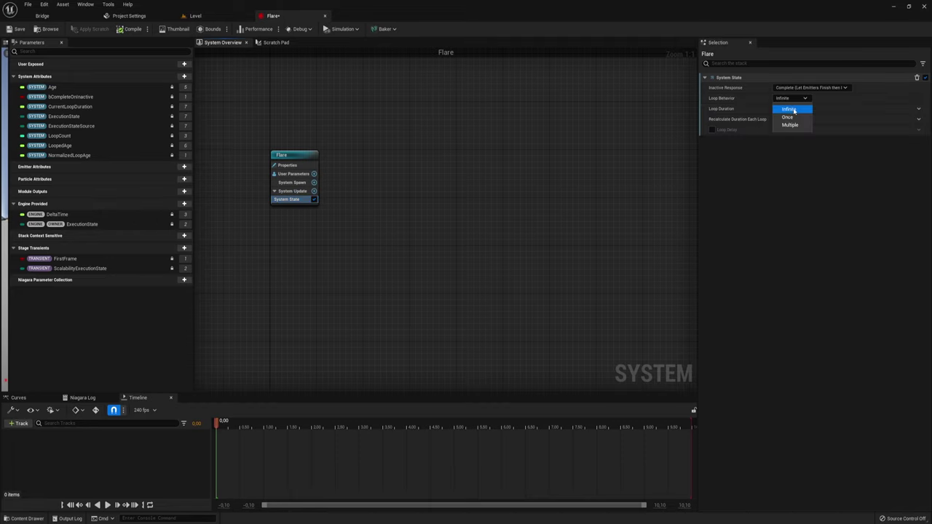
{"action": "left_click", "coordinate": [788, 119]}
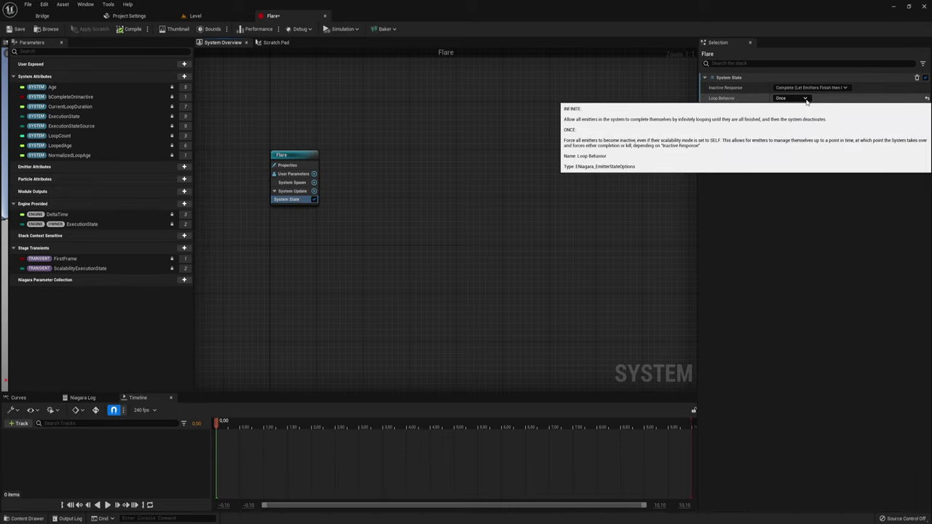
{"action": "left_click", "coordinate": [807, 100]}
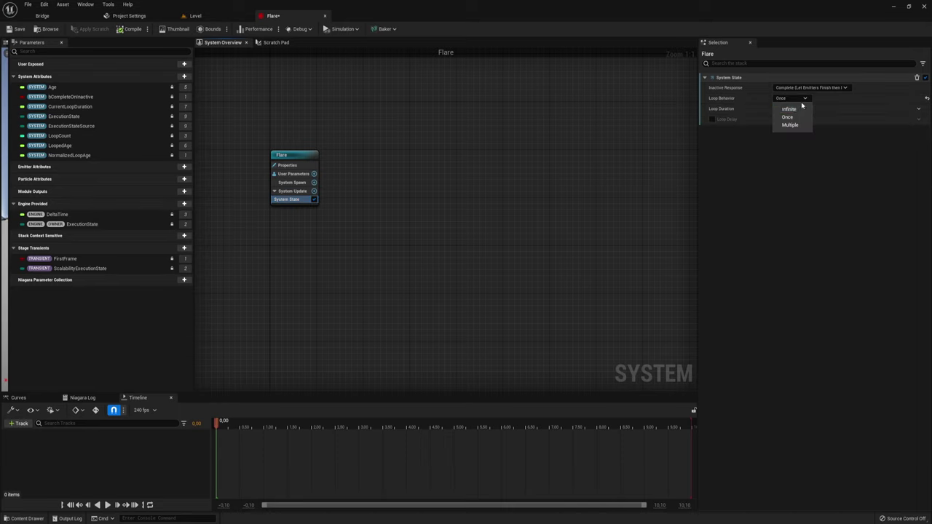
{"action": "left_click", "coordinate": [805, 99]}
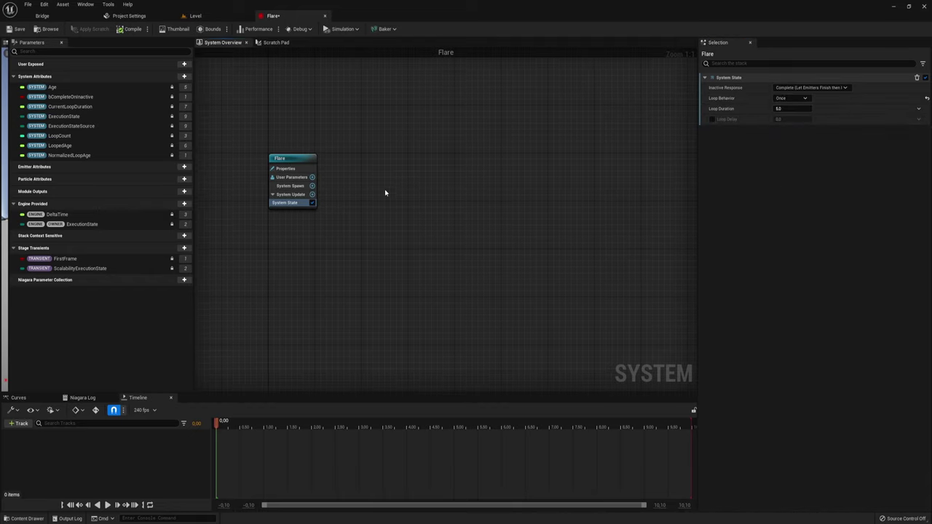
Add an Empty emitter template to Flare and position it beside the Flare node.
{"action": "right_click", "coordinate": [365, 161]}
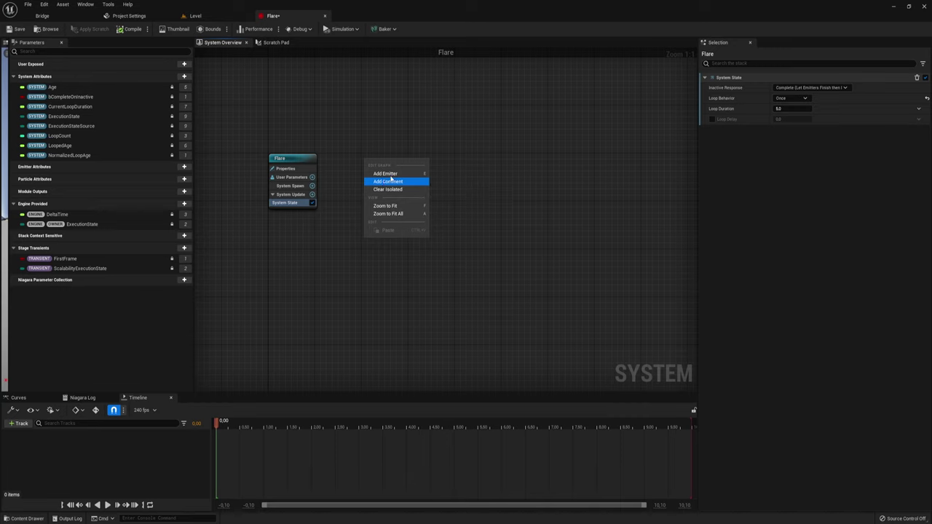
{"action": "left_click", "coordinate": [390, 174]}
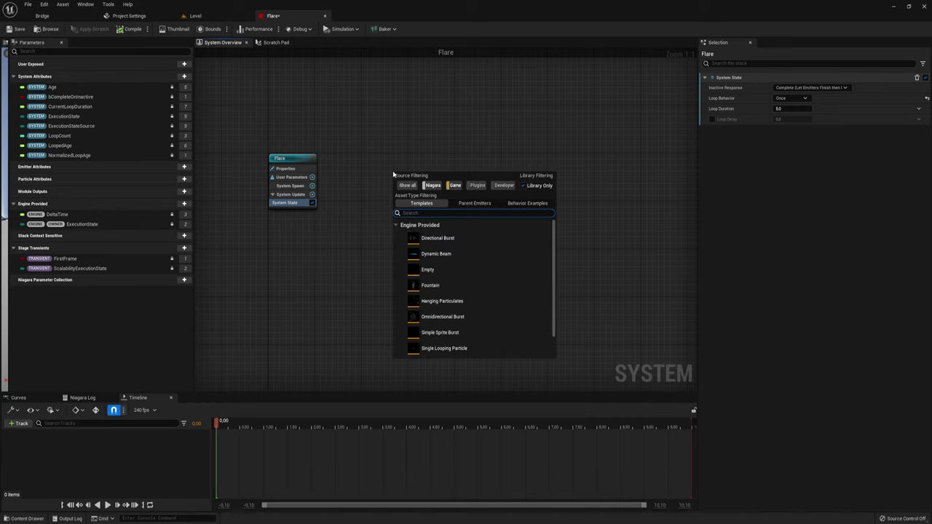
{"action": "left_click", "coordinate": [441, 274]}
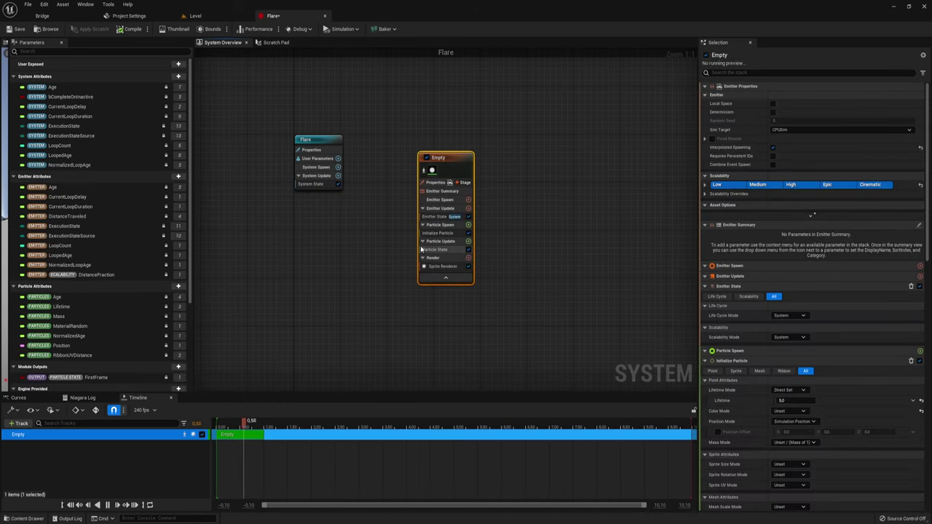
{"action": "left_click_drag", "start_coordinate": [407, 143], "coordinate": [391, 145]}
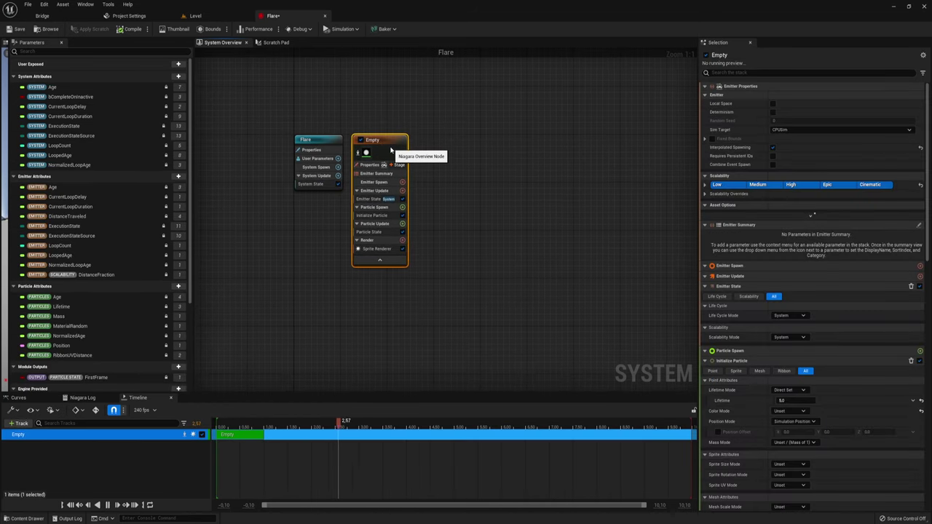
{"action": "mouse_move", "coordinate": [308, 102]}
{"action": "left_mouse_down"}
{"action": "mouse_move", "coordinate": [391, 146]}
{"action": "mouse_move", "coordinate": [473, 151]}
{"action": "left_mouse_up"}
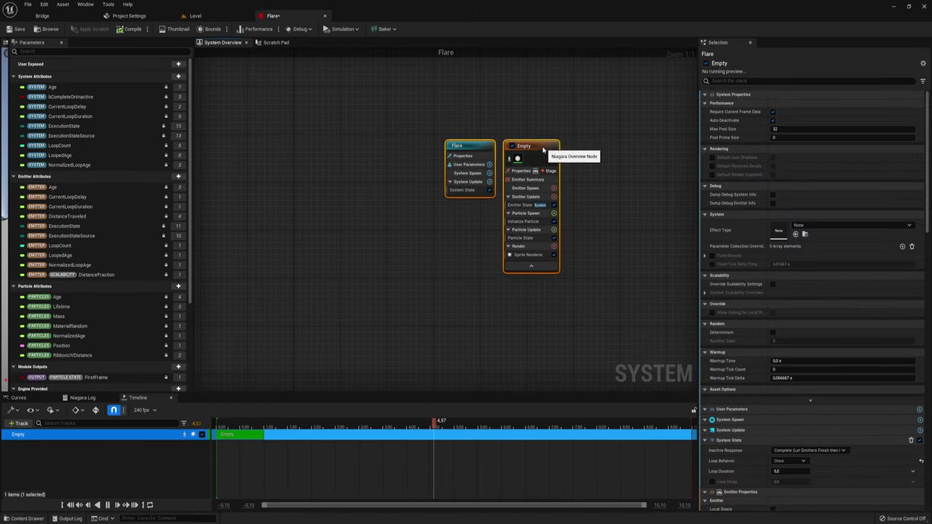
{"action": "left_click", "coordinate": [518, 175]}
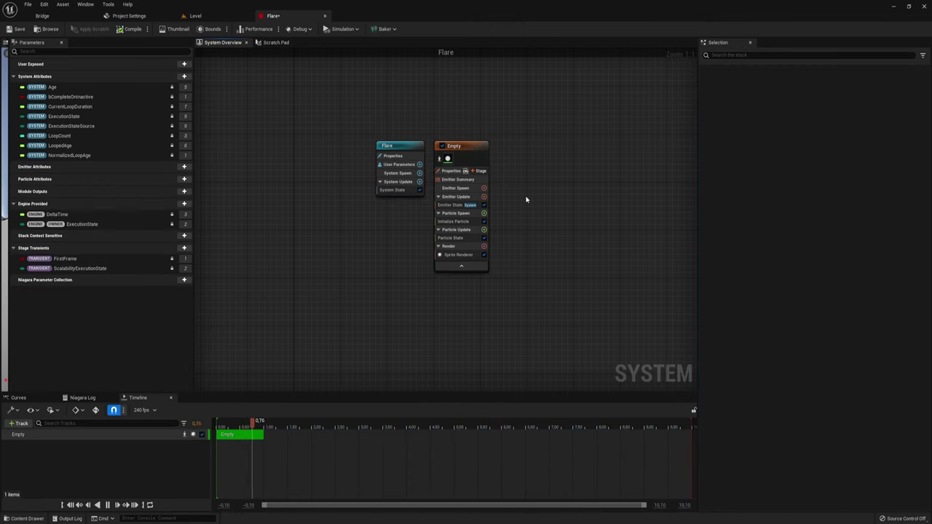
{"action": "left_click", "coordinate": [452, 171]}
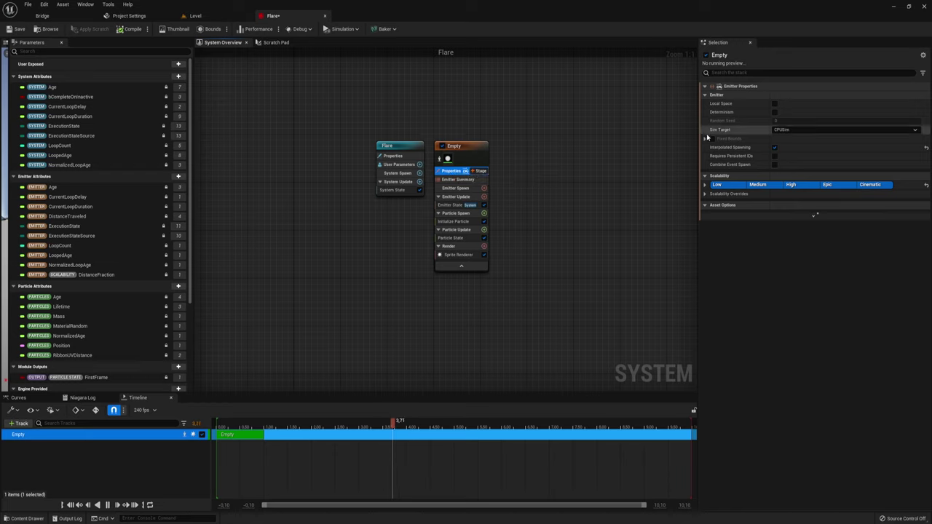
Set the Empty emitter's Sim Target to GPUCompute Sim.
{"action": "left_click", "coordinate": [804, 135]}
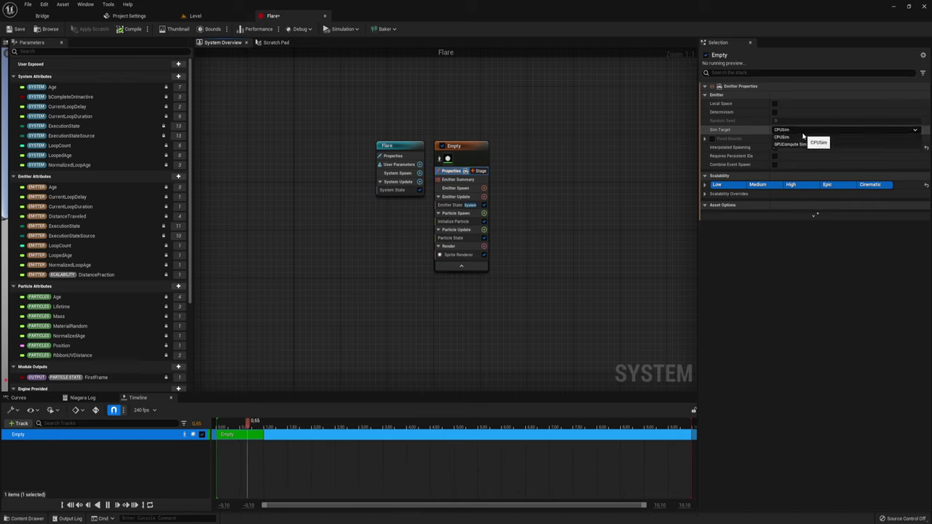
{"action": "left_click", "coordinate": [792, 146]}
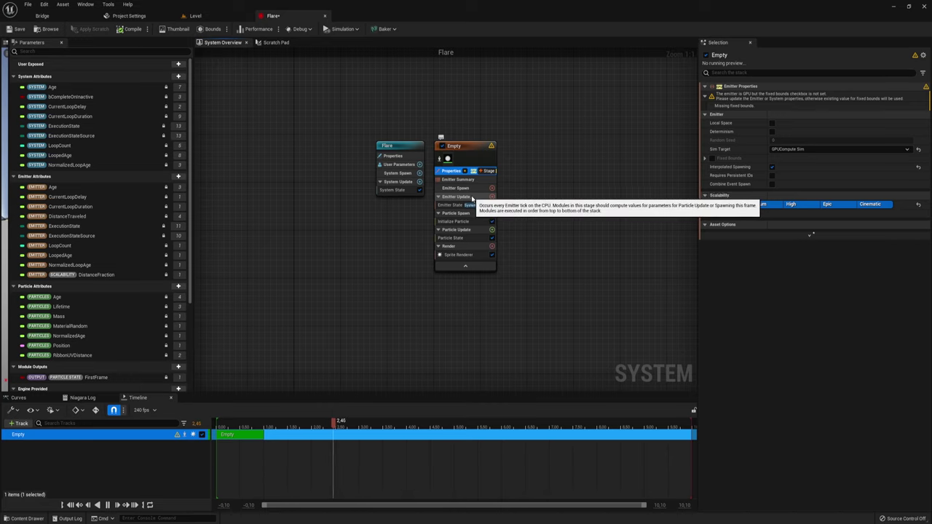
Add a Spawn Burst Instantaneous module to Emitter Update, spawning 1 particle at time 0.
{"action": "left_click", "coordinate": [493, 197]}
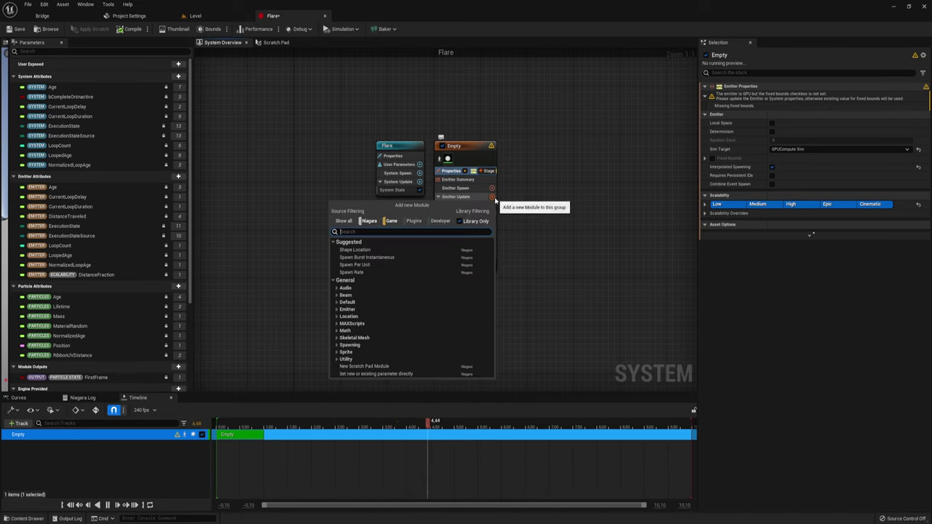
{"action": "type", "text": "Spo"}
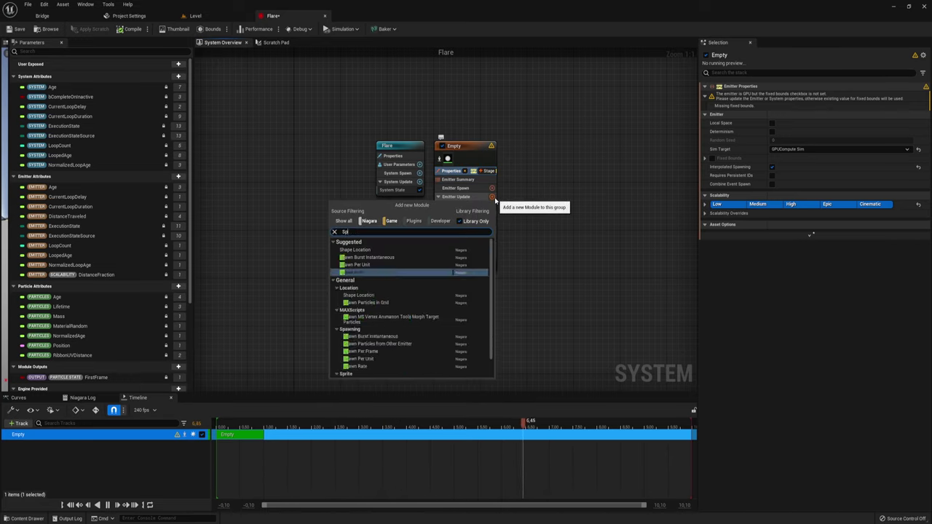
{"action": "key", "text": "BackSpace"}
{"action": "type", "text": "aw"}
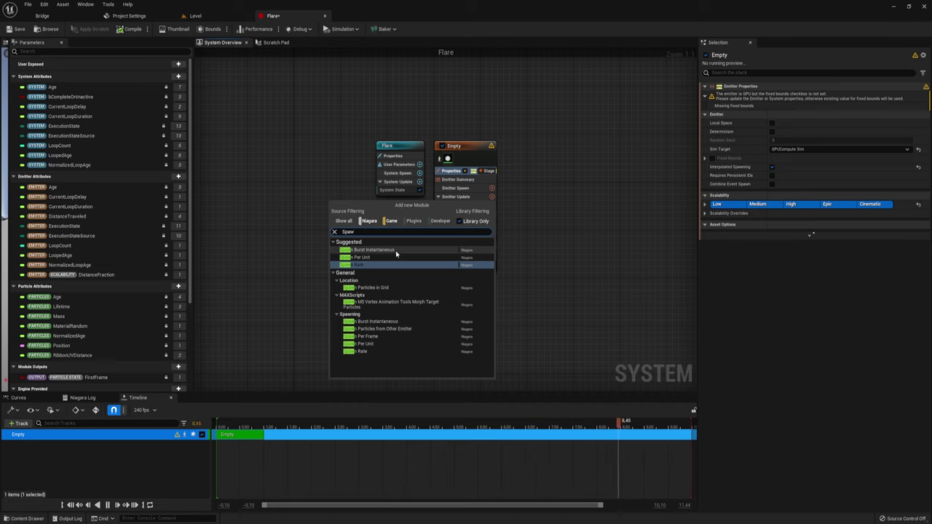
{"action": "left_click", "coordinate": [395, 250]}
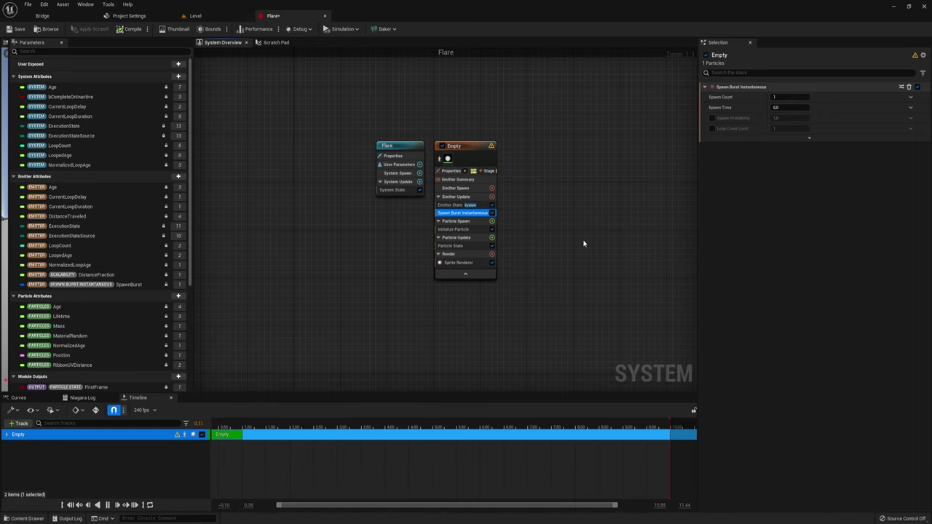
Uncheck Kill Particles When Lifetime Has Elapsed in the Particle State module.
{"action": "right_click_drag", "start_coordinate": [520, 232], "coordinate": [506, 201]}
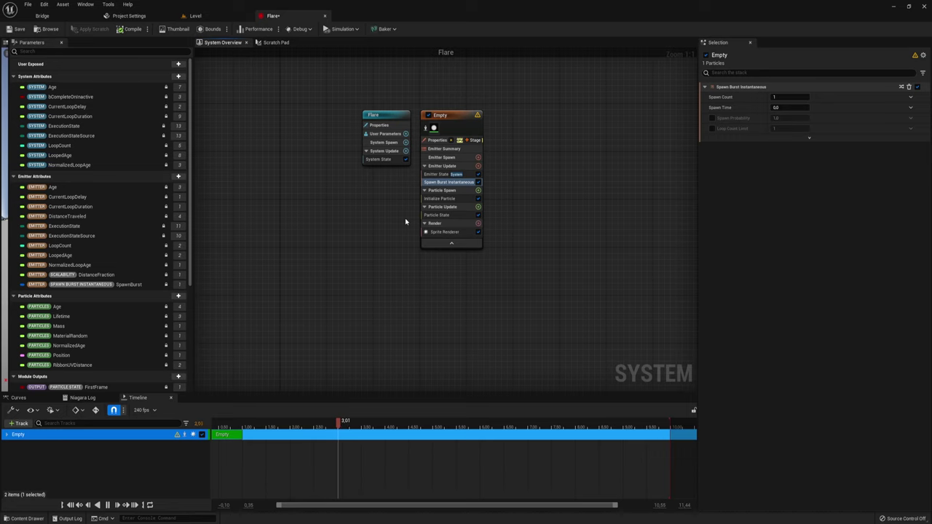
{"action": "left_click", "coordinate": [442, 216]}
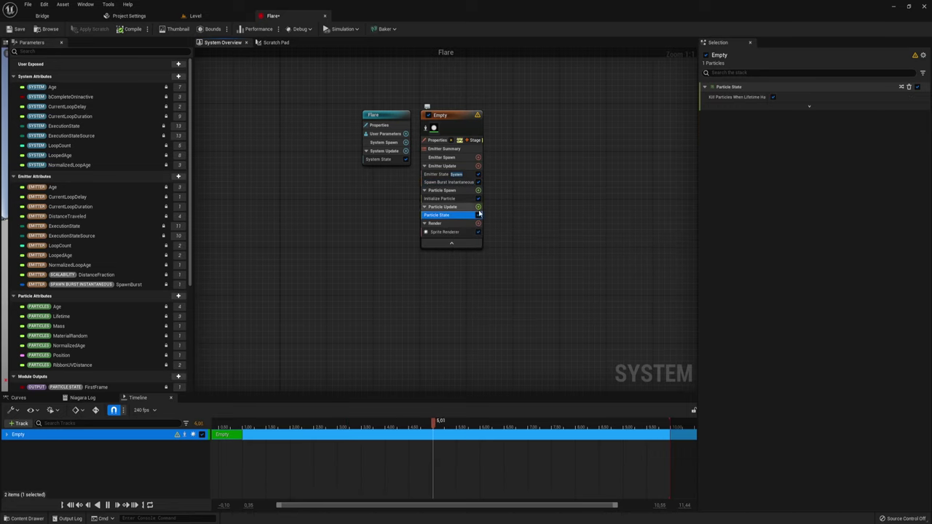
{"action": "mouse_move", "coordinate": [441, 217]}
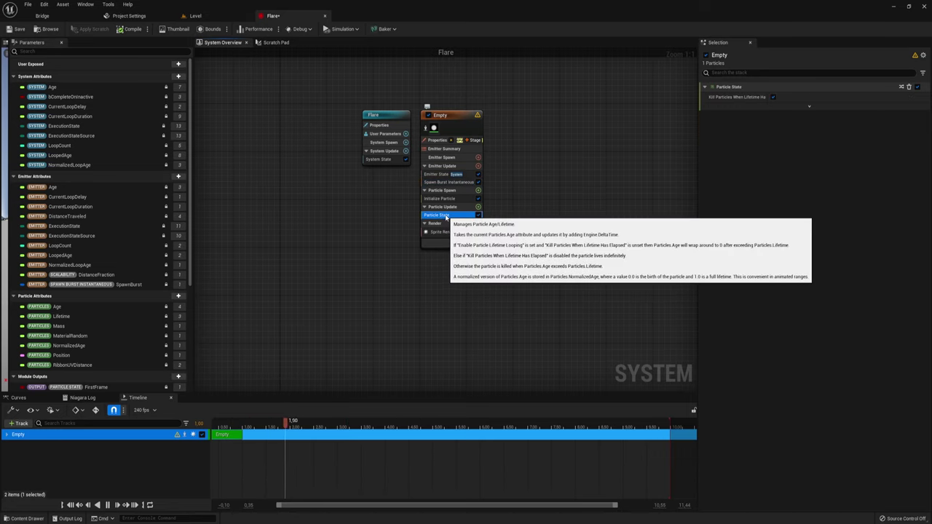
{"action": "left_click", "coordinate": [794, 108]}
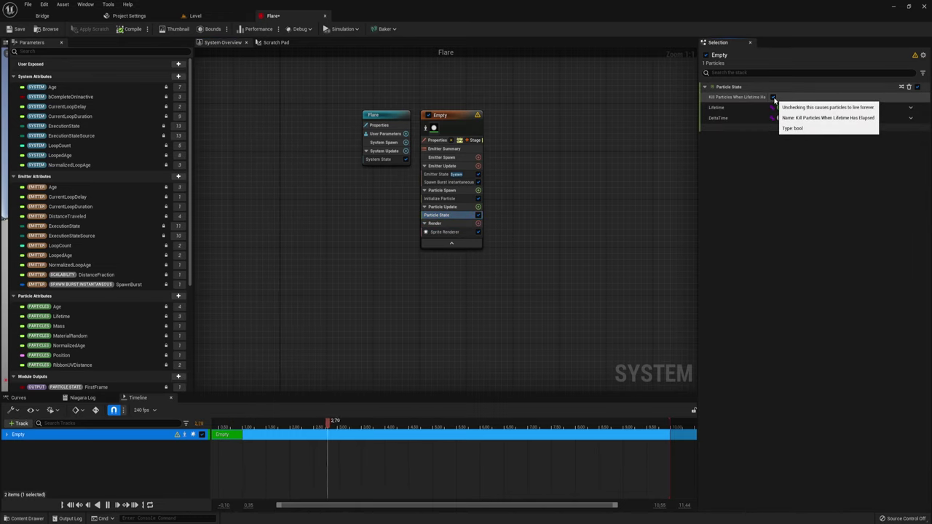
{"action": "left_click", "coordinate": [774, 97]}
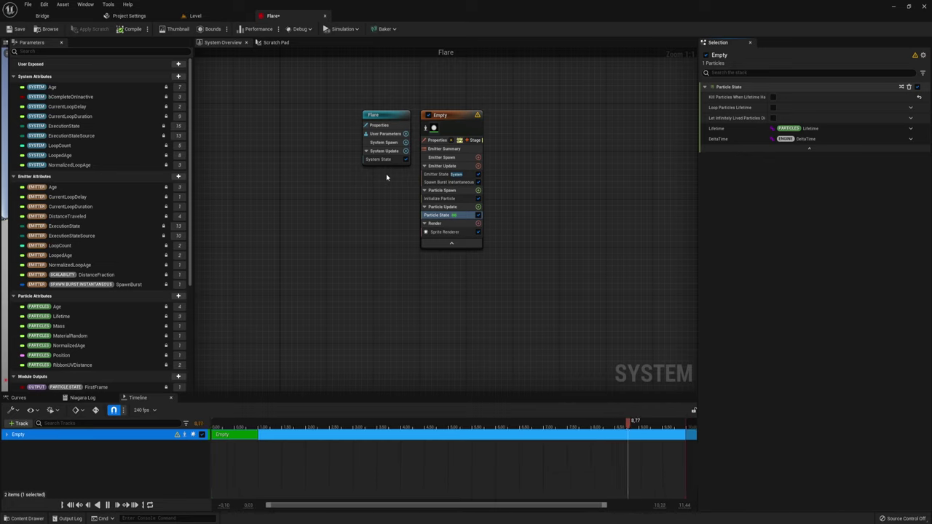
{"action": "left_click", "coordinate": [438, 140]}
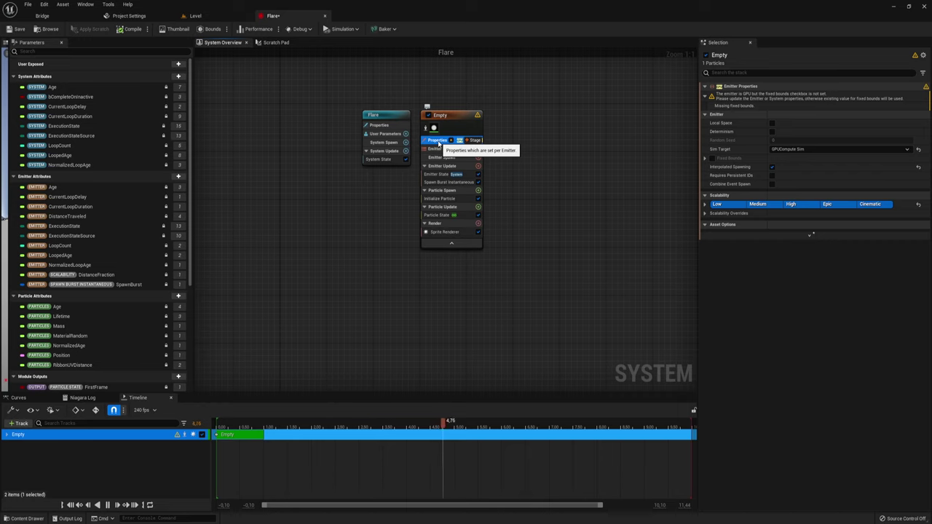
Enable Local Space on the Empty emitter and bring up its Sprite Renderer settings.
{"action": "left_click", "coordinate": [772, 123]}
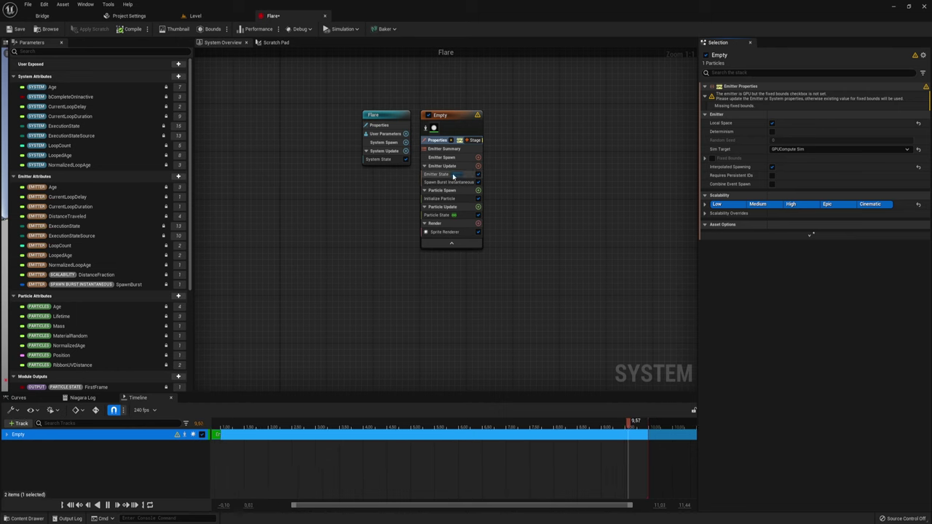
{"action": "left_click", "coordinate": [441, 231]}
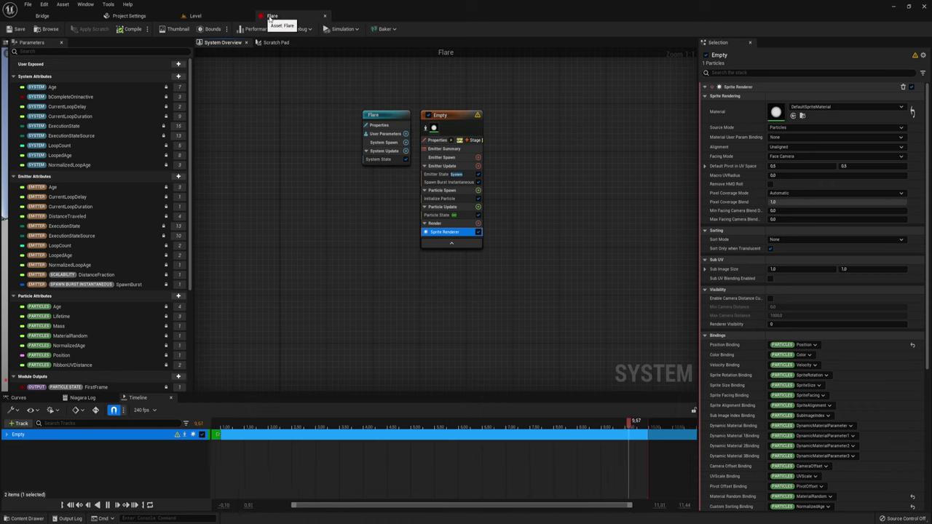
Detach the Flare editor into its own enlarged floating window.
{"action": "mouse_move", "coordinate": [271, 15]}
{"action": "left_mouse_down"}
{"action": "mouse_move", "coordinate": [439, 108]}
{"action": "mouse_move", "coordinate": [426, 87]}
{"action": "left_mouse_up"}
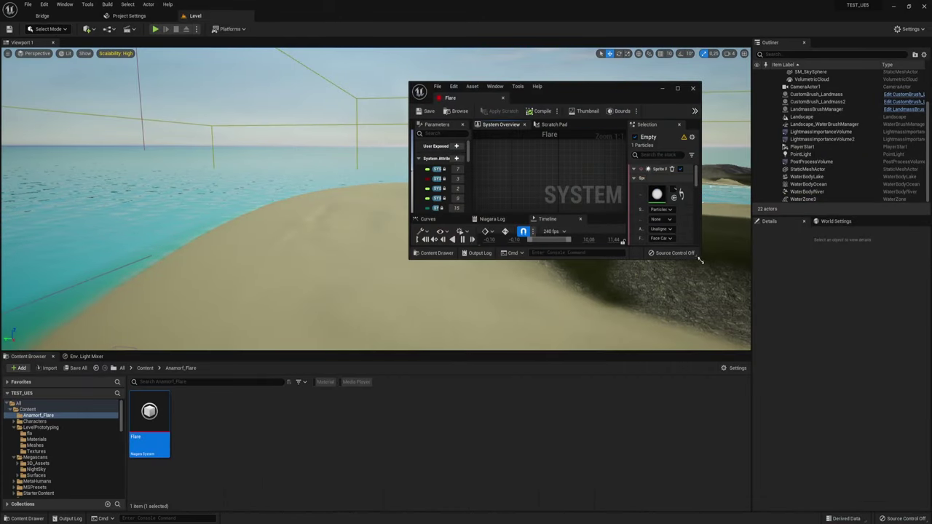
{"action": "left_click_drag", "start_coordinate": [699, 260], "coordinate": [928, 510]}
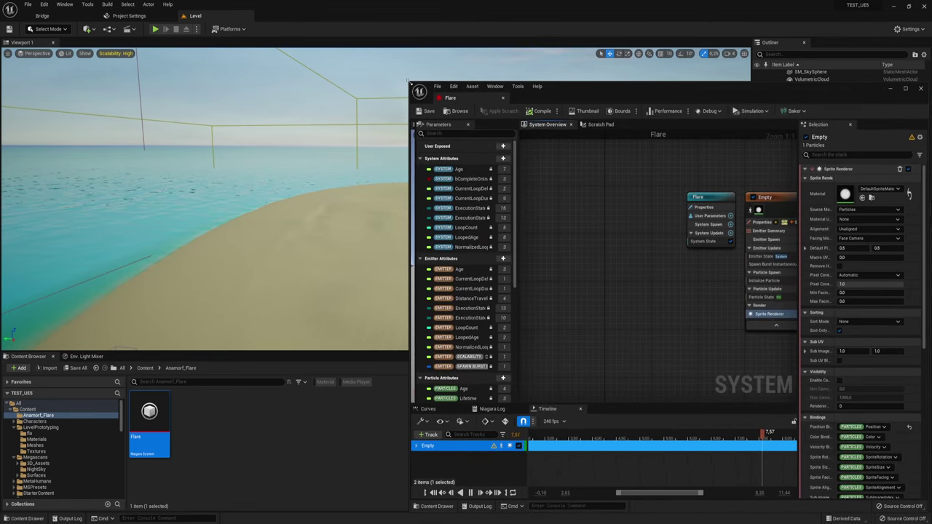
{"action": "left_click_drag", "start_coordinate": [409, 81], "coordinate": [337, 2]}
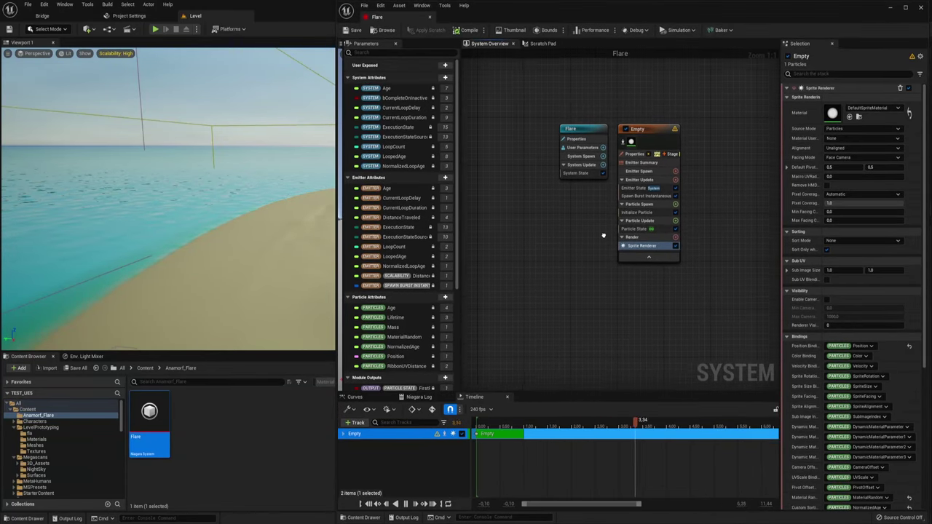
Place the Flare system on the sand in the level.
{"action": "mouse_move", "coordinate": [168, 197]}
{"action": "right_mouse_down"}
{"action": "mouse_move", "coordinate": [167, 240]}
{"action": "mouse_move", "coordinate": [122, 216]}
{"action": "right_mouse_up"}
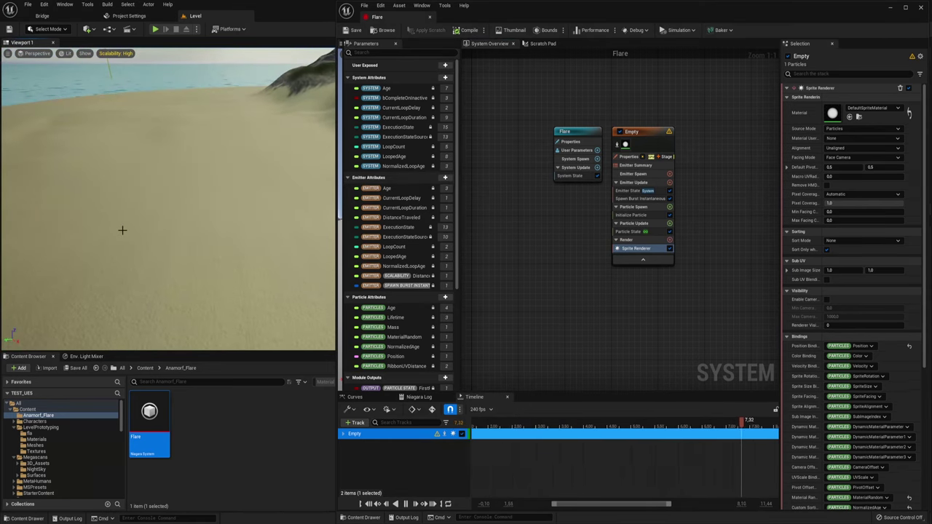
{"action": "left_click_drag", "start_coordinate": [149, 433], "coordinate": [208, 249]}
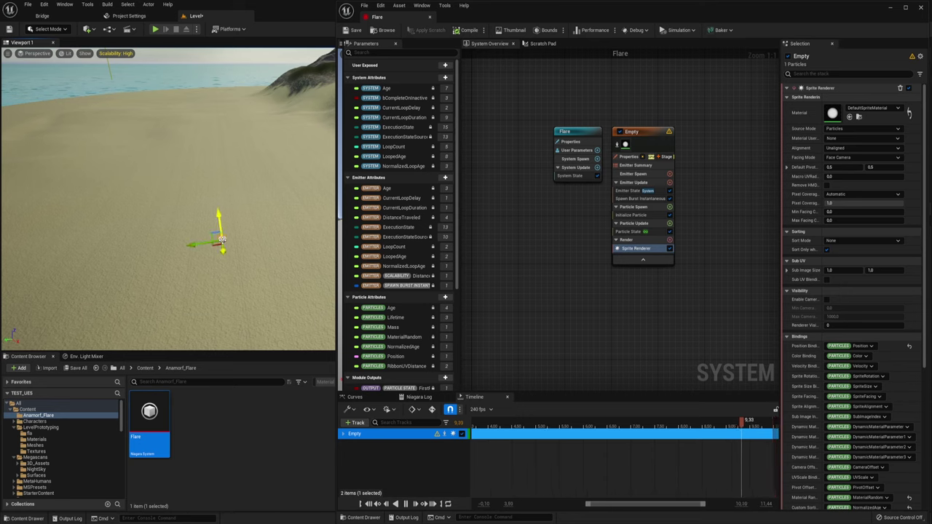
{"action": "left_click_drag", "start_coordinate": [222, 219], "coordinate": [213, 206]}
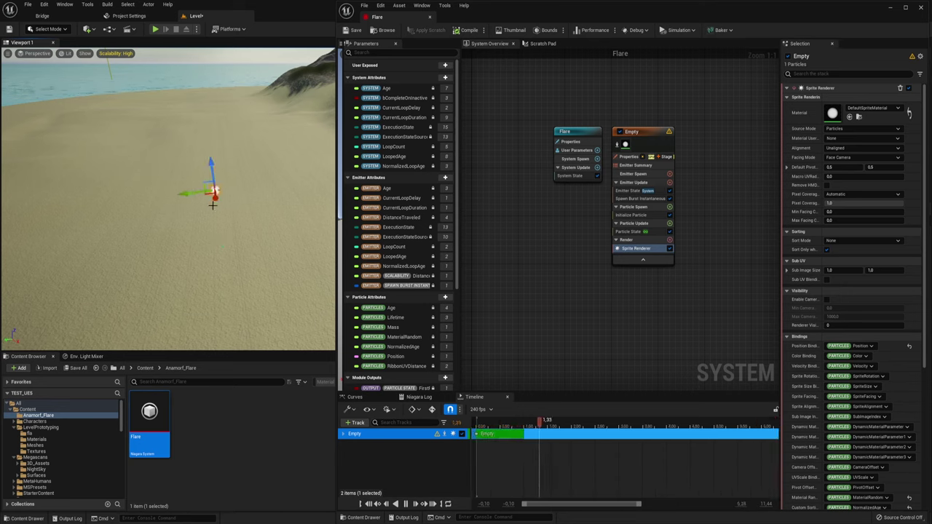
{"action": "left_click", "coordinate": [231, 249]}
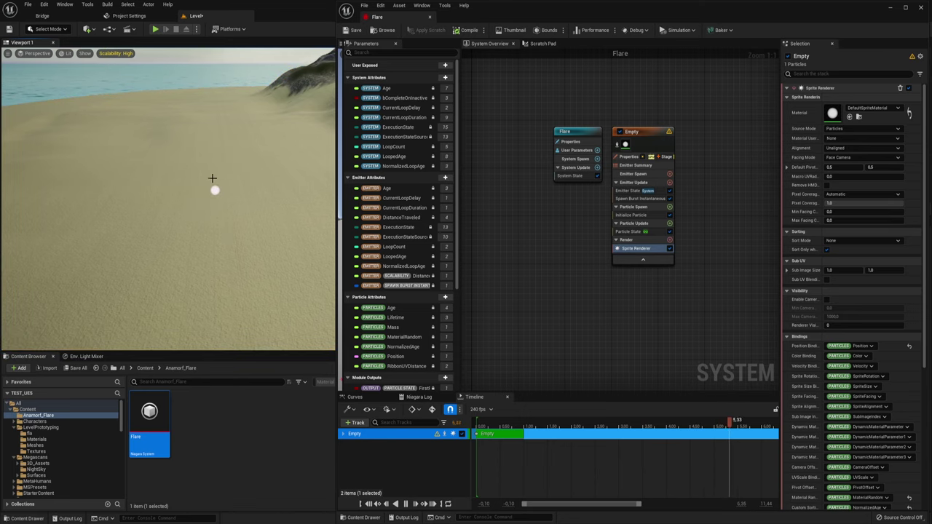
{"action": "right_click_drag", "start_coordinate": [245, 240], "coordinate": [241, 222]}
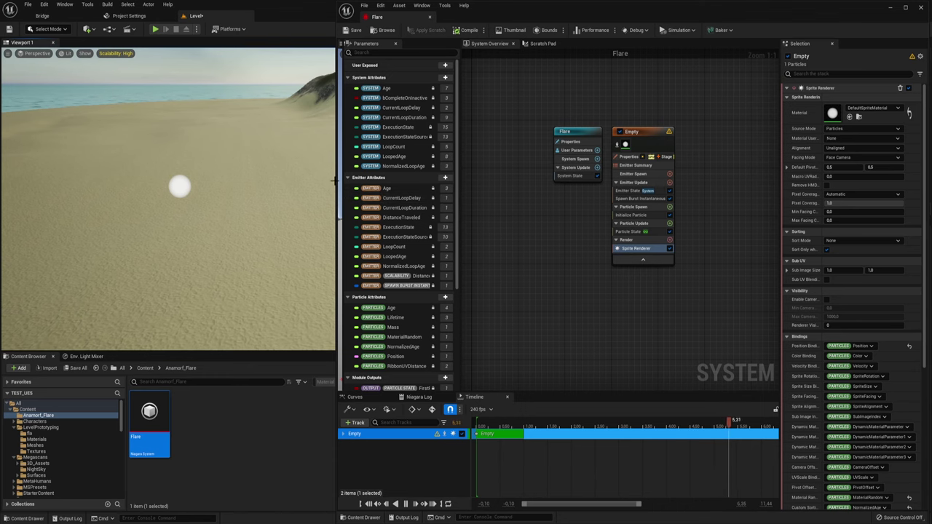
Widen the Niagara editor, sprite renderer properties, and parameters panels.
{"action": "left_click_drag", "start_coordinate": [335, 182], "coordinate": [319, 182]}
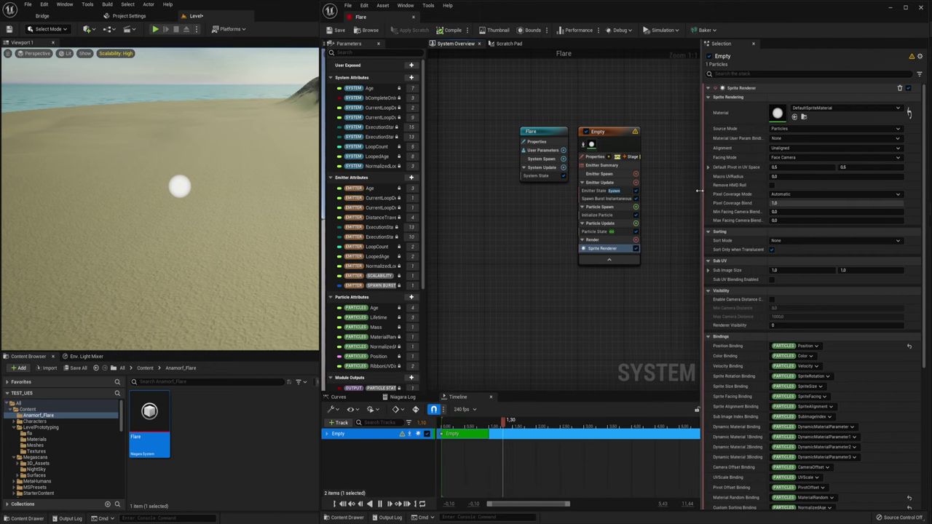
{"action": "left_click_drag", "start_coordinate": [774, 190], "coordinate": [702, 190]}
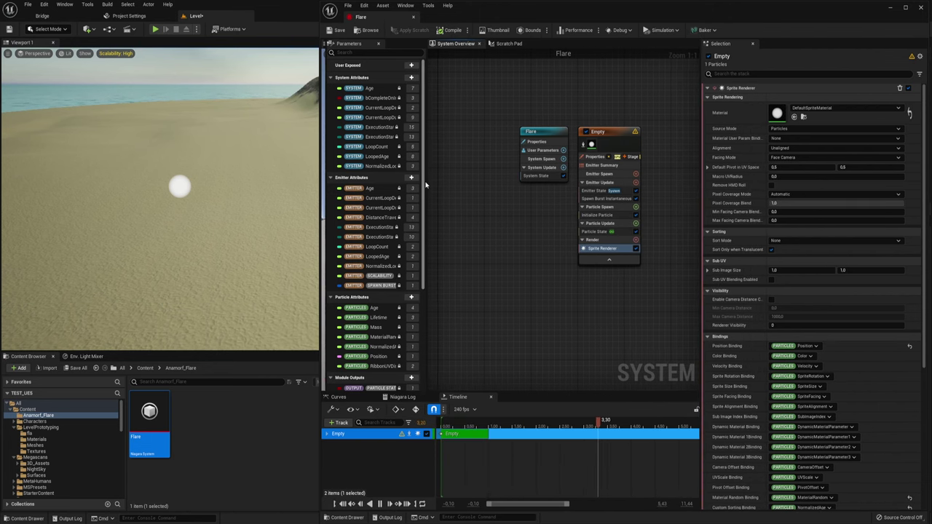
{"action": "left_click_drag", "start_coordinate": [426, 182], "coordinate": [467, 182]}
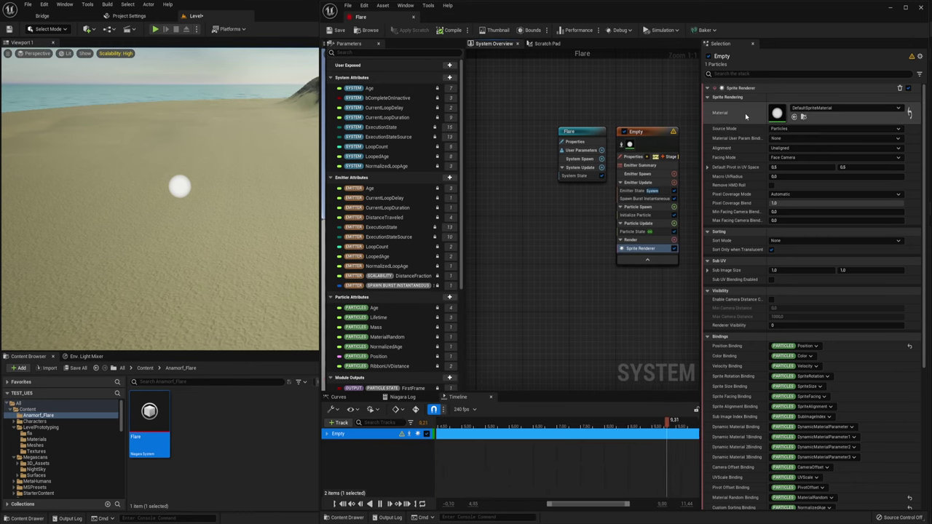
Duplicate DefaultSpriteMaterial as DefaultSpriteMaterial1.
{"action": "left_click", "coordinate": [803, 116]}
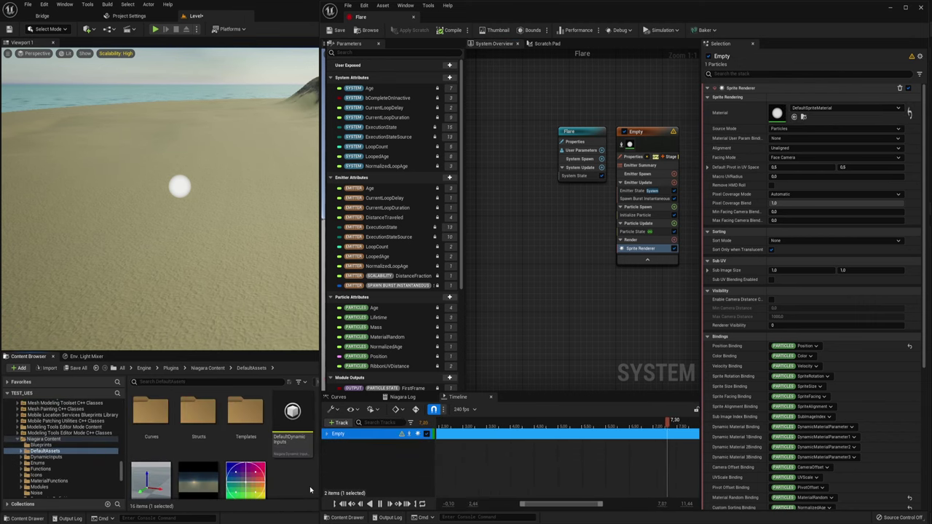
{"action": "left_click_drag", "start_coordinate": [324, 513], "coordinate": [354, 374]}
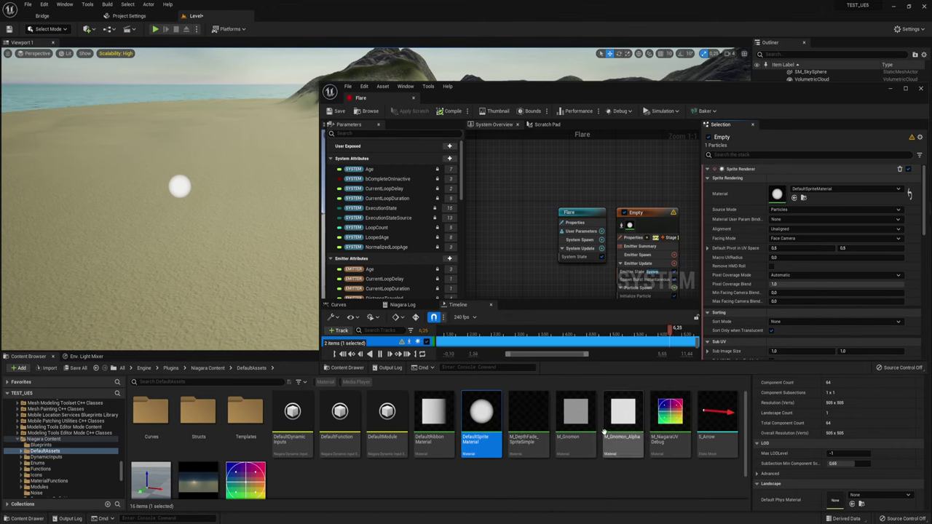
{"action": "right_click", "coordinate": [494, 409]}
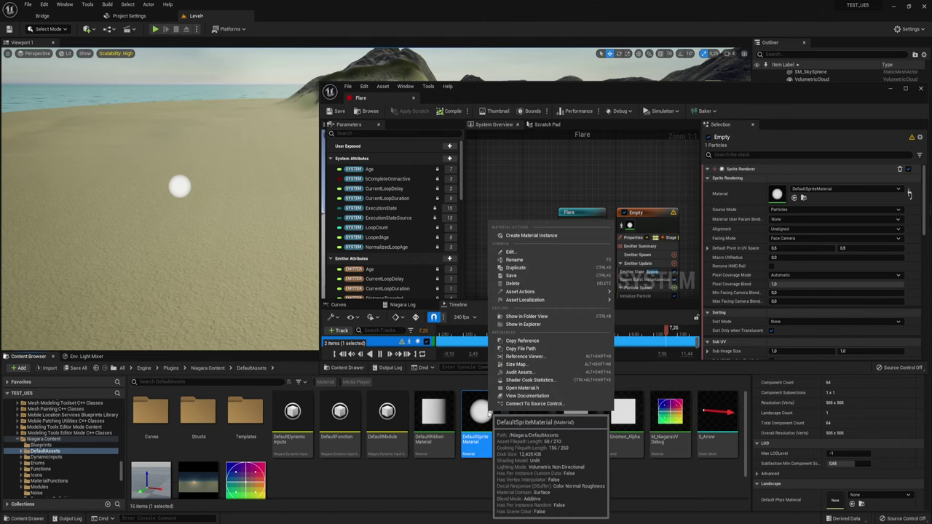
{"action": "left_click", "coordinate": [519, 268]}
{"action": "key", "text": "Return"}
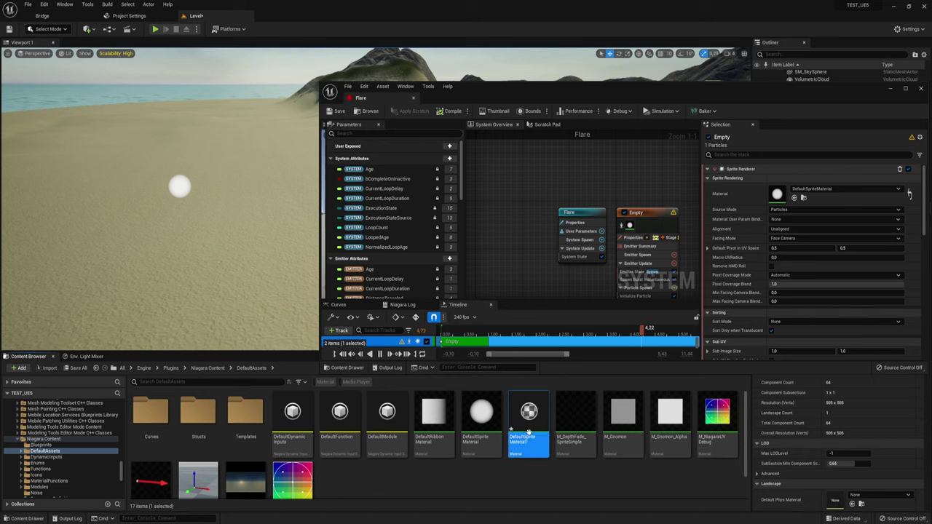
Move DefaultSpriteMaterial1 into the Anamorf_Flare folder and select it there.
{"action": "mouse_move", "coordinate": [529, 412]}
{"action": "left_click_drag", "start_coordinate": [529, 412], "coordinate": [58, 430]}
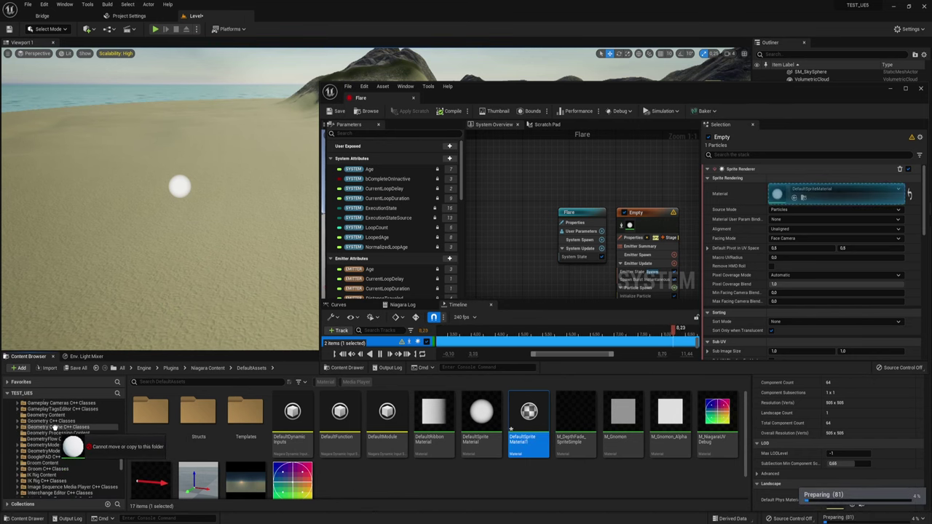
{"action": "mouse_move", "coordinate": [55, 428]}
{"action": "left_mouse_down"}
{"action": "mouse_move", "coordinate": [68, 427]}
{"action": "mouse_move", "coordinate": [40, 414]}
{"action": "left_mouse_up"}
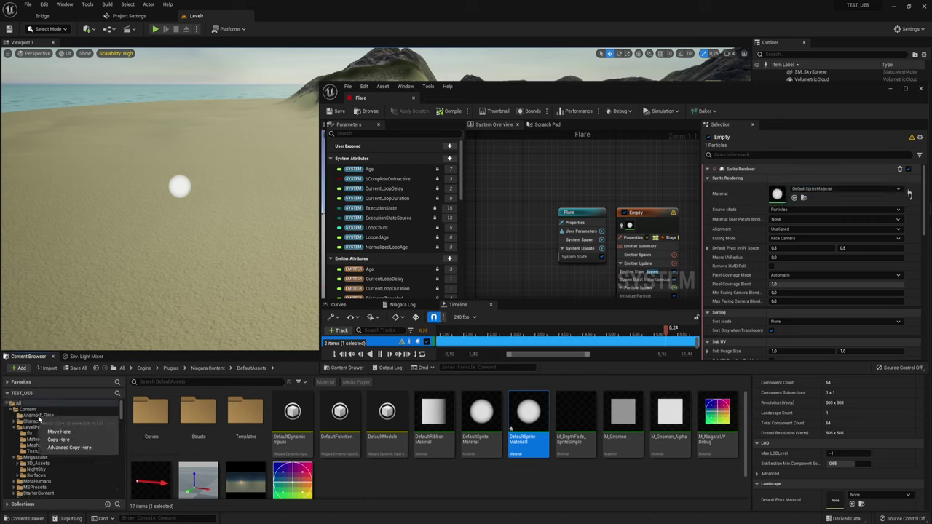
{"action": "left_click", "coordinate": [58, 432]}
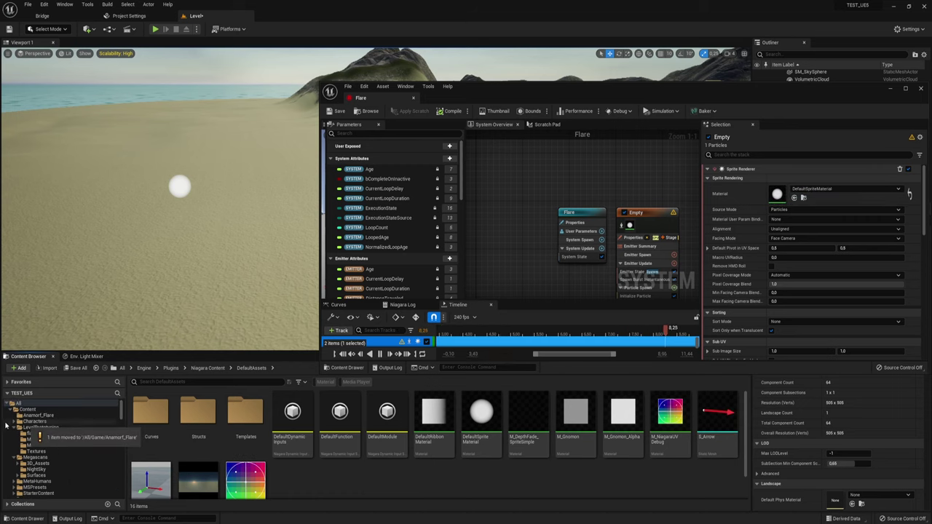
{"action": "left_click", "coordinate": [15, 427]}
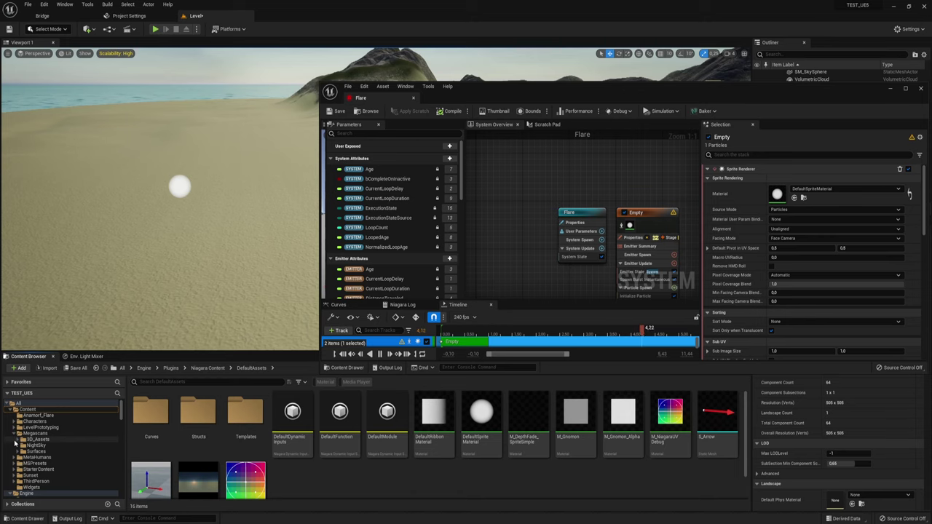
{"action": "left_click", "coordinate": [15, 434]}
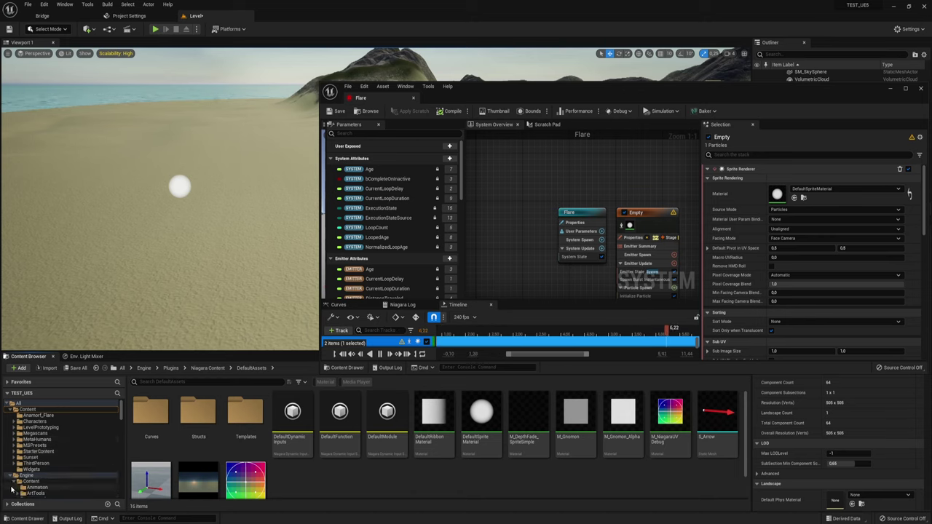
{"action": "left_click", "coordinate": [38, 415]}
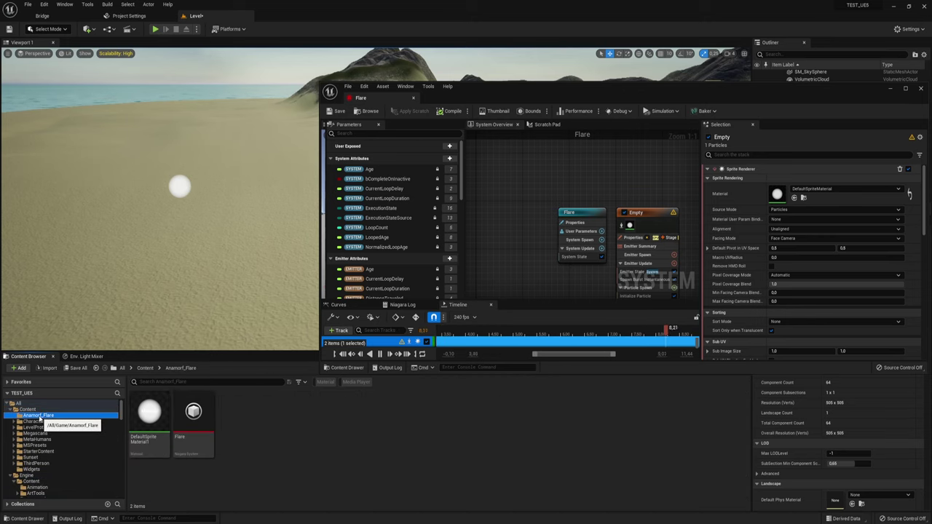
{"action": "left_click", "coordinate": [149, 419]}
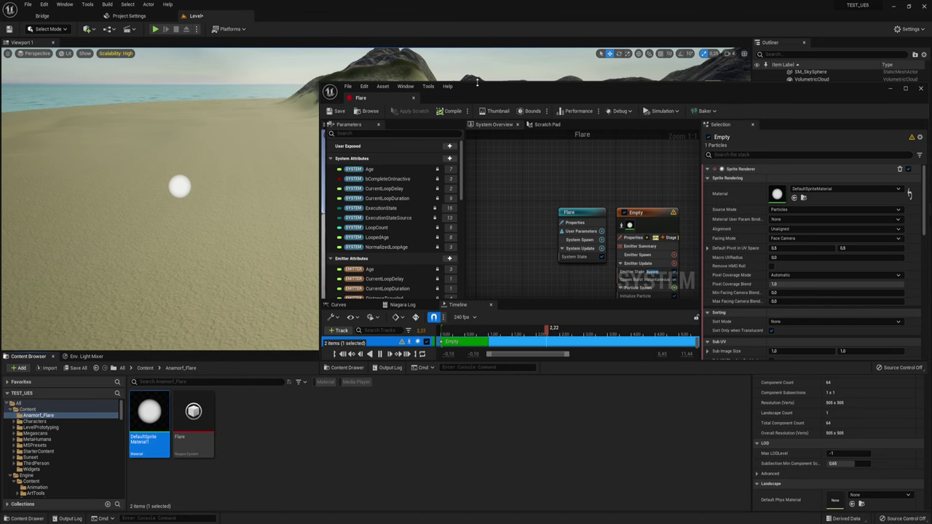
Rename DefaultSpriteMaterial1 to DMaterial1.
{"action": "left_click_drag", "start_coordinate": [476, 82], "coordinate": [492, 5]}
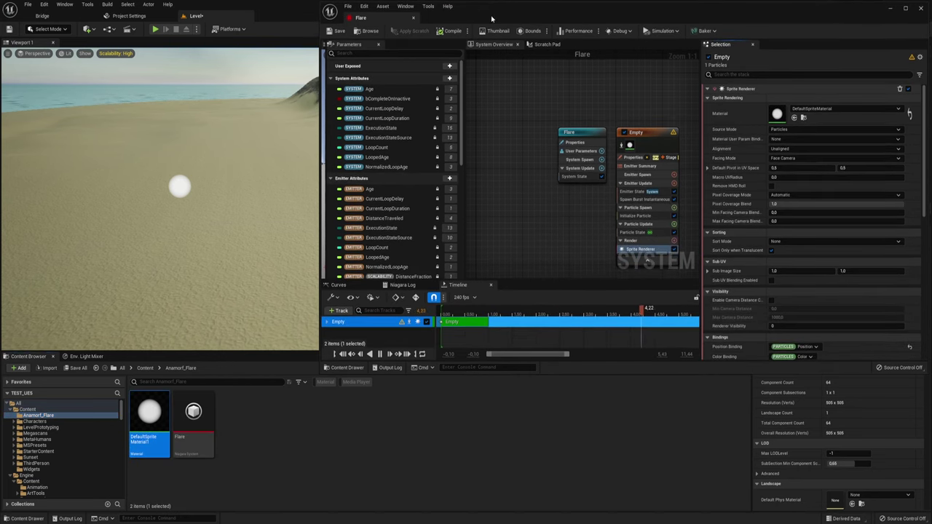
{"action": "left_click_drag", "start_coordinate": [610, 375], "coordinate": [606, 387]}
{"action": "right_click_drag", "start_coordinate": [575, 230], "coordinate": [530, 197]}
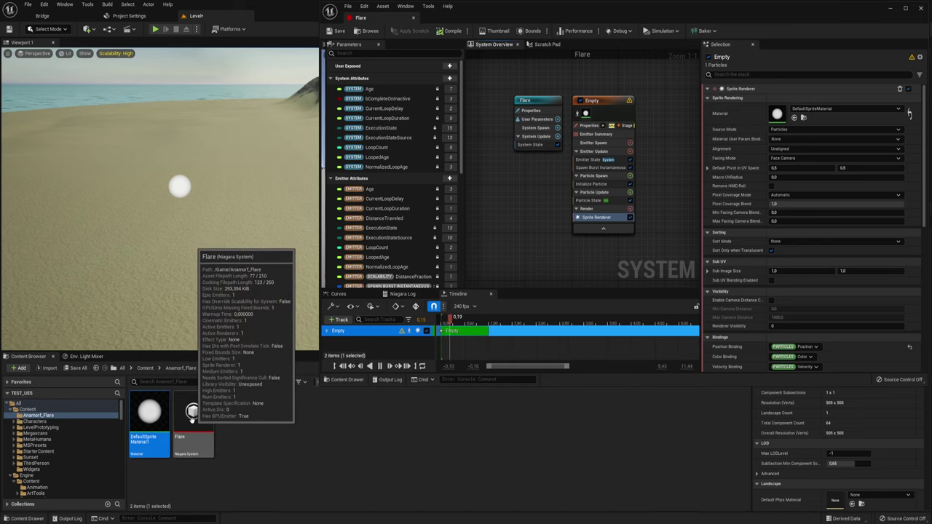
{"action": "mouse_move", "coordinate": [165, 426]}
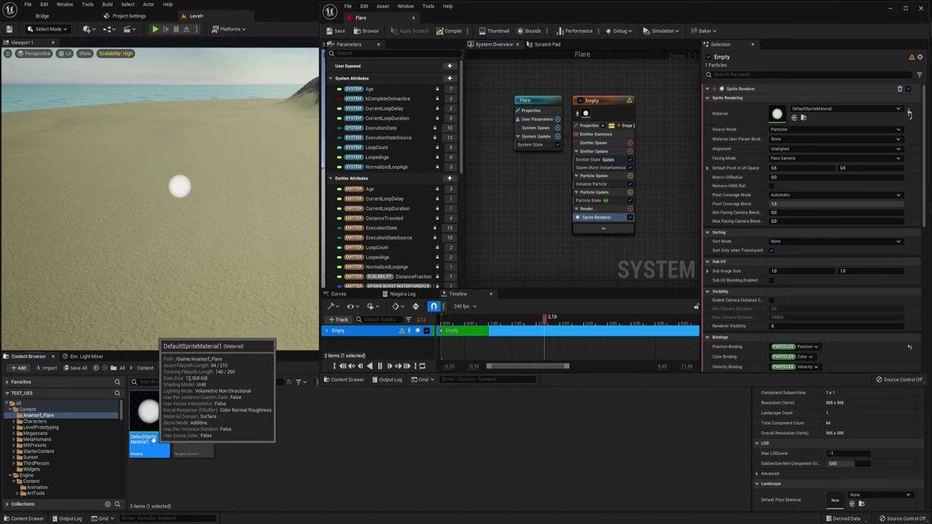
{"action": "left_click", "coordinate": [146, 438]}
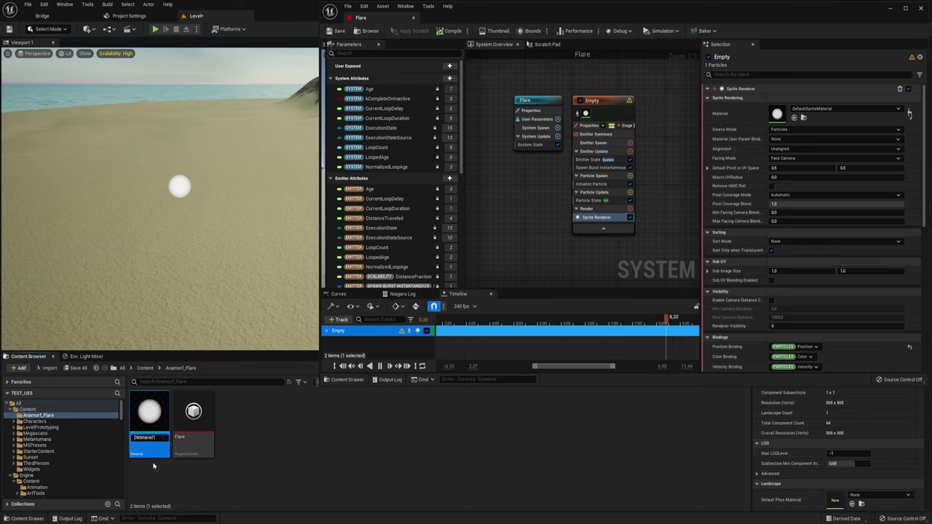
{"action": "key", "text": "Home"}
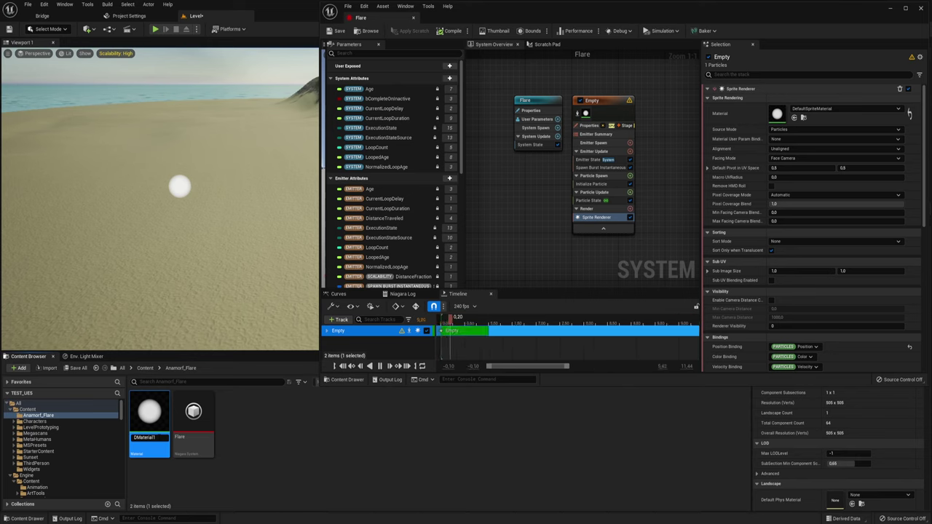
{"action": "key", "text": "Return"}
Duplicate DMaterial1 as DMaterial2.
{"action": "right_click", "coordinate": [168, 435]}
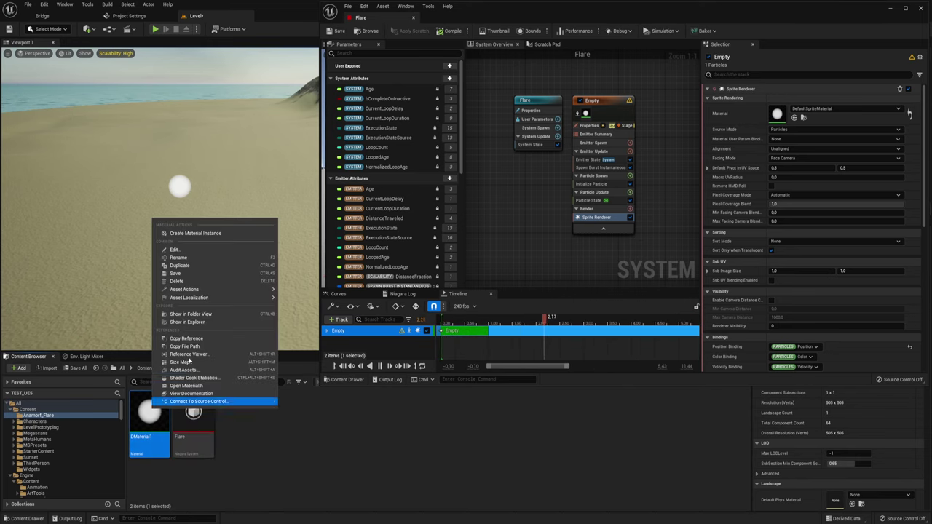
{"action": "left_click", "coordinate": [180, 265]}
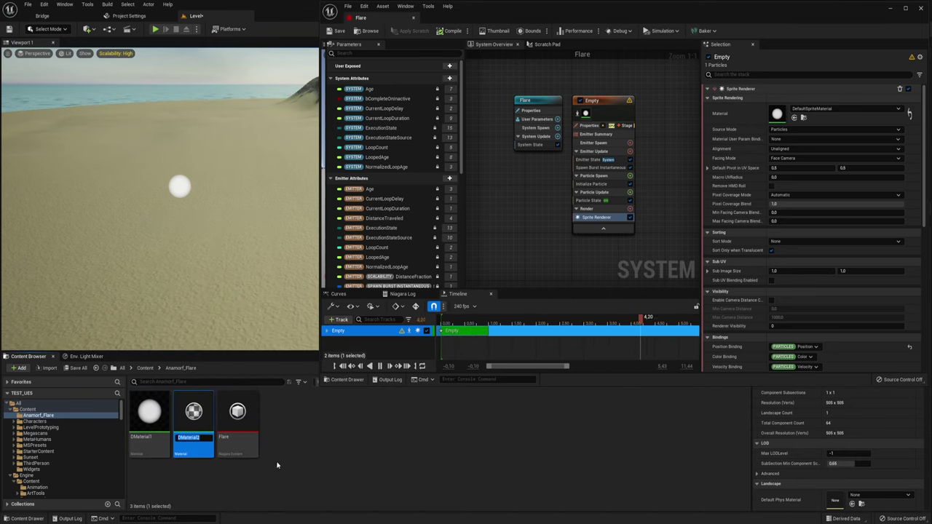
{"action": "key", "text": "Return"}
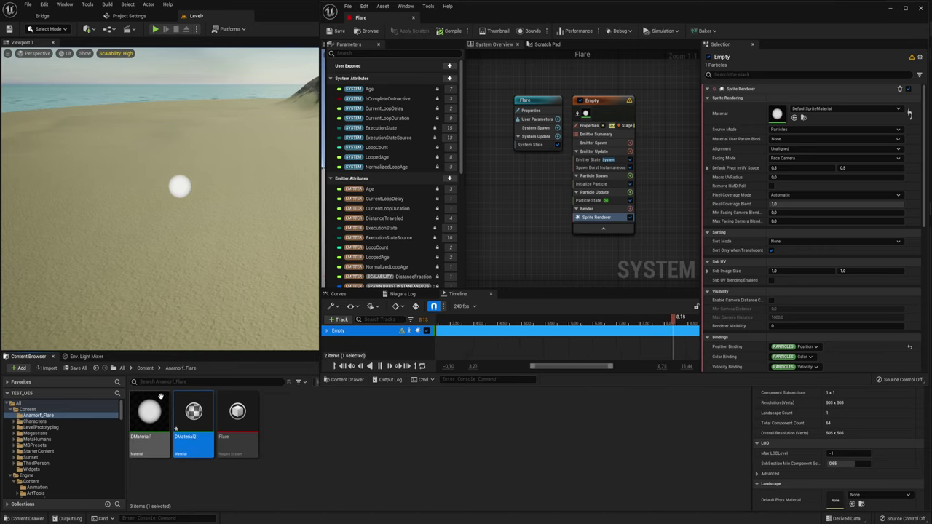
Open DMaterial1, disconnect the SphereMask group from the opacity Multiply and move it aside.
{"action": "double_click", "coordinate": [150, 416]}
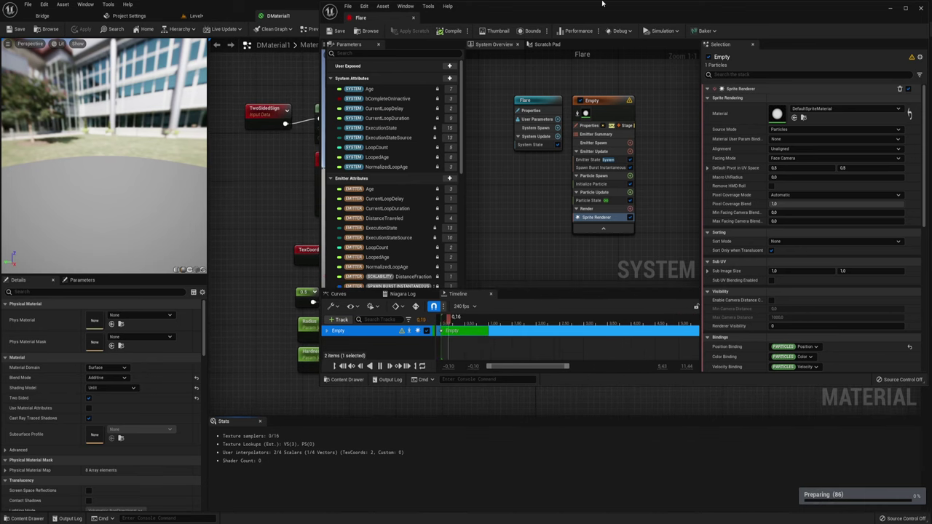
{"action": "left_click", "coordinate": [895, 8]}
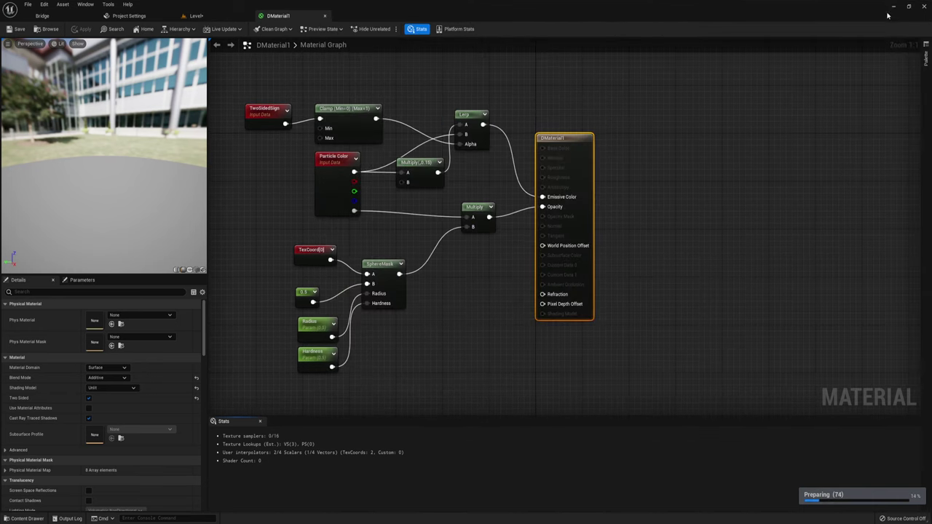
{"action": "right_click_drag", "start_coordinate": [519, 241], "coordinate": [528, 248]}
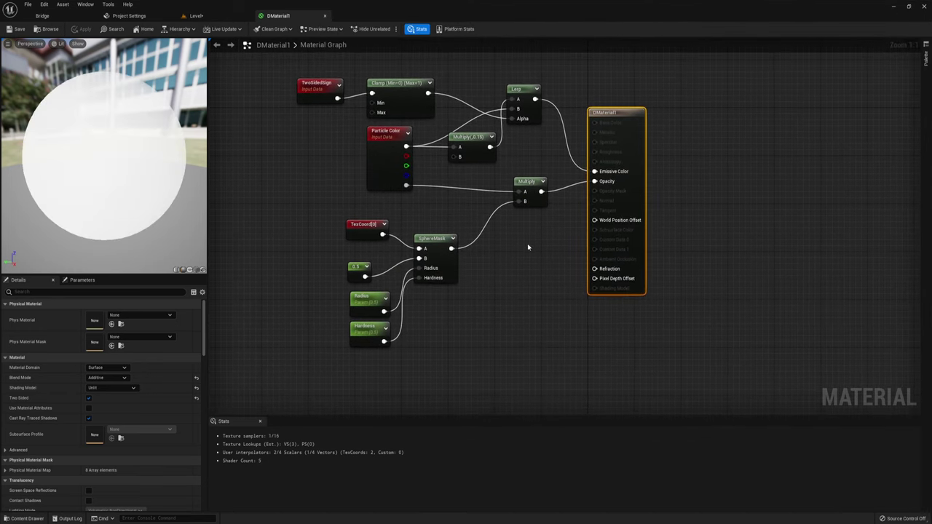
{"action": "left_click", "coordinate": [525, 201], "text": "alt"}
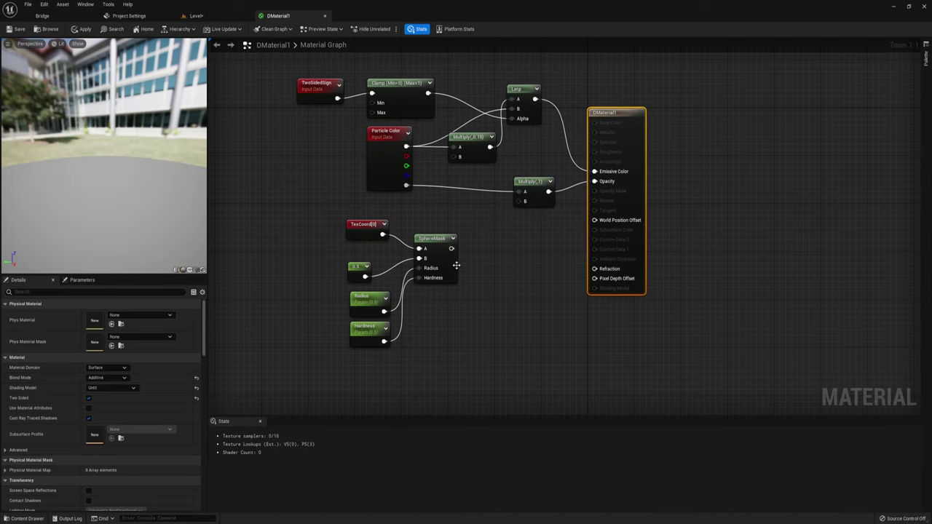
{"action": "left_click_drag", "start_coordinate": [456, 354], "coordinate": [337, 206]}
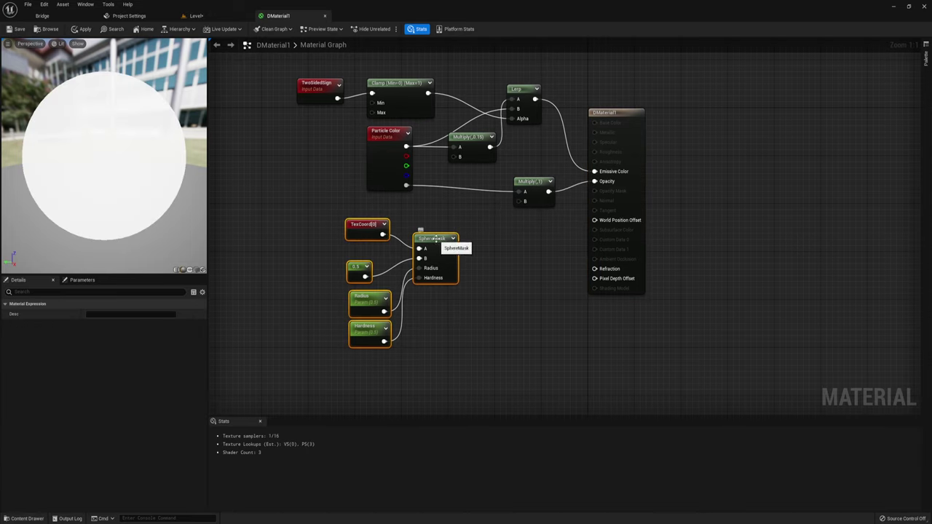
{"action": "left_click_drag", "start_coordinate": [457, 249], "coordinate": [364, 232]}
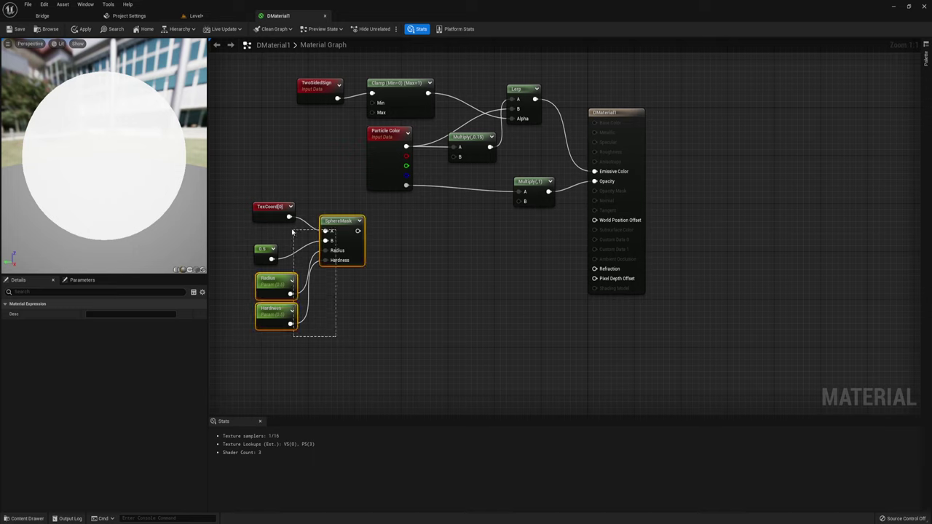
{"action": "left_click", "coordinate": [428, 282]}
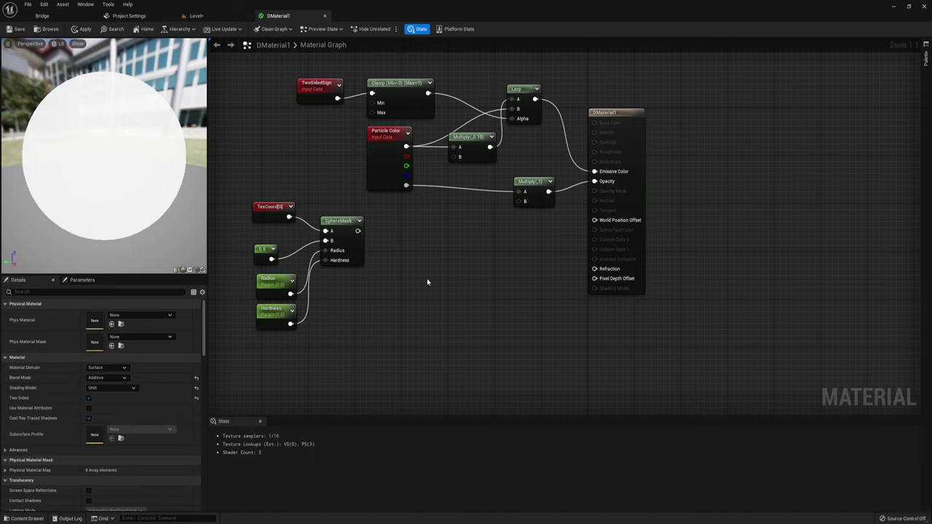
Turn on Disable Depth Test on DMaterial1's material result node.
{"action": "left_click", "coordinate": [621, 128]}
{"action": "type", "text": "dep"}
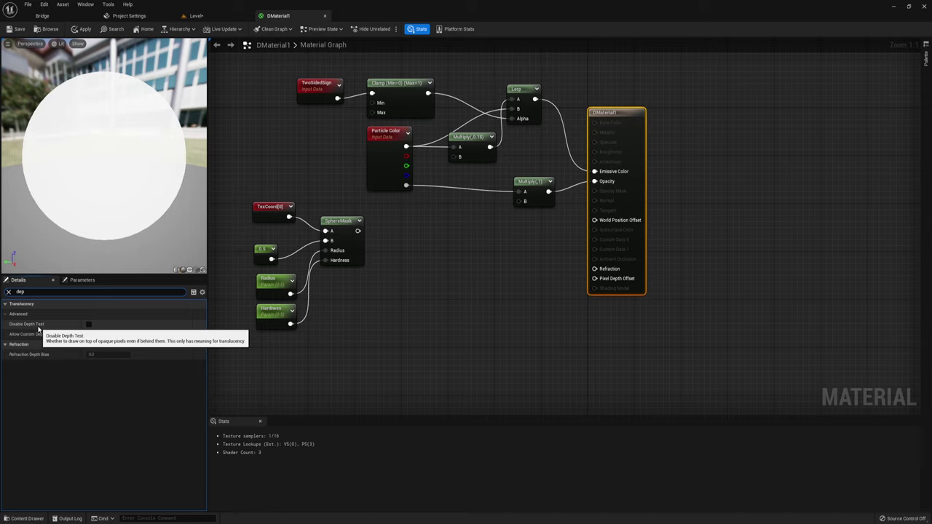
{"action": "left_click", "coordinate": [88, 324]}
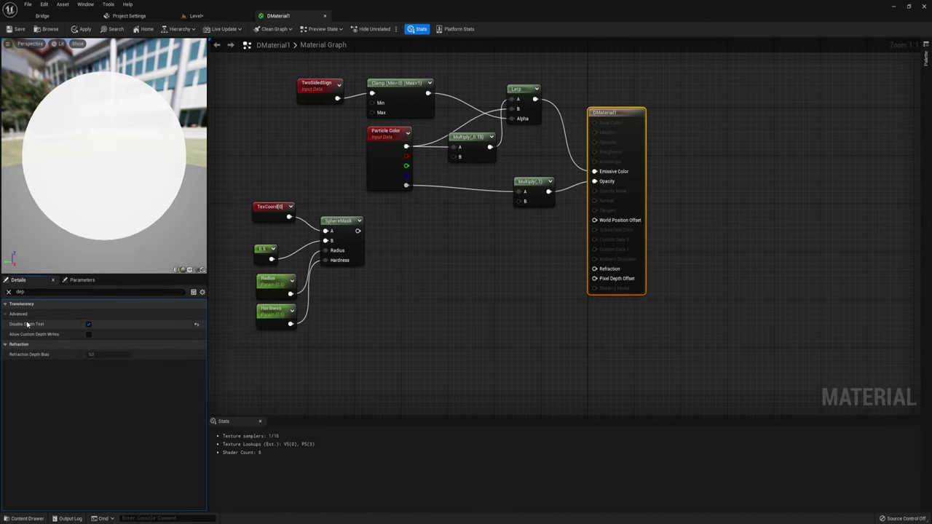
{"action": "left_click", "coordinate": [470, 265]}
{"action": "right_click_drag", "start_coordinate": [471, 266], "coordinate": [479, 250]}
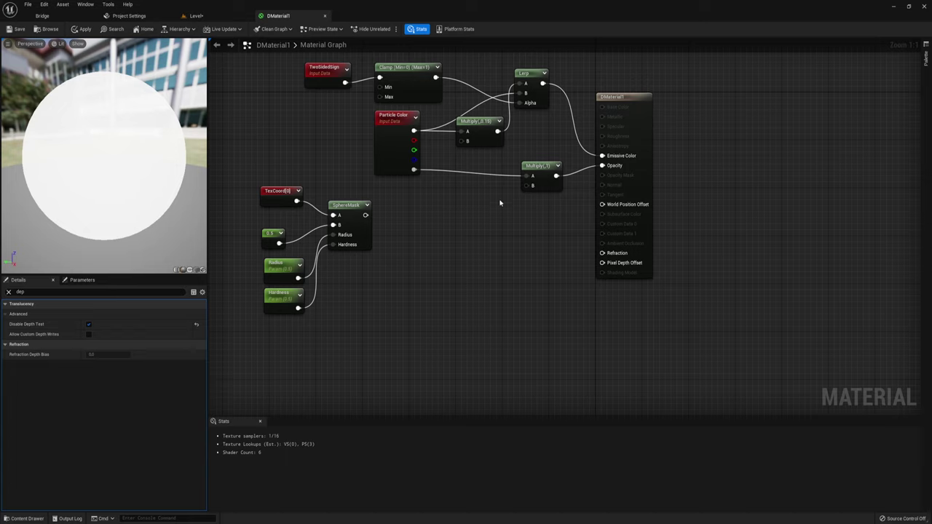
Import flare.png into the Anamorf_Flare folder, replacing the existing asset.
{"action": "left_click", "coordinate": [195, 16]}
{"action": "right_click", "coordinate": [330, 435]}
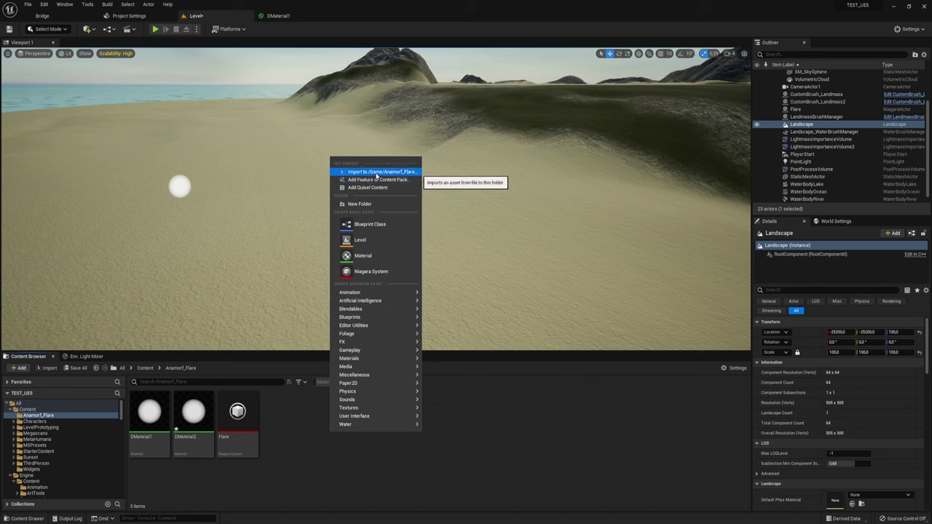
{"action": "left_click", "coordinate": [375, 173]}
{"action": "scroll", "coordinate": [421, 265], "scroll_direction": "down", "scroll_amount": 1}
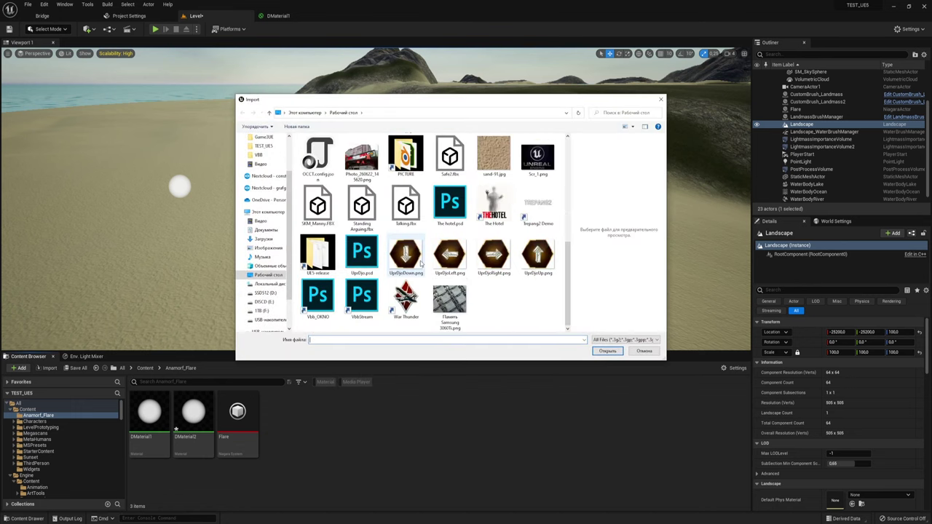
{"action": "scroll", "coordinate": [421, 265], "scroll_direction": "down", "scroll_amount": 5}
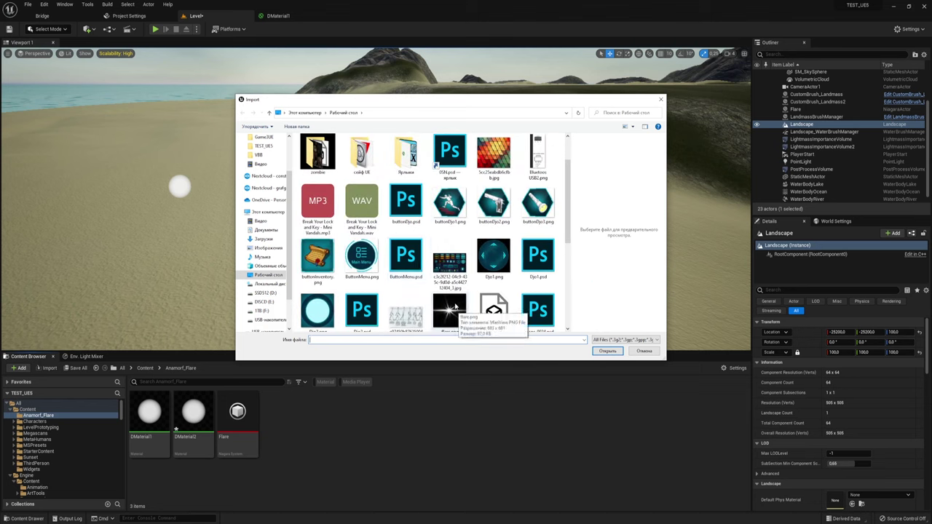
{"action": "left_click", "coordinate": [449, 319]}
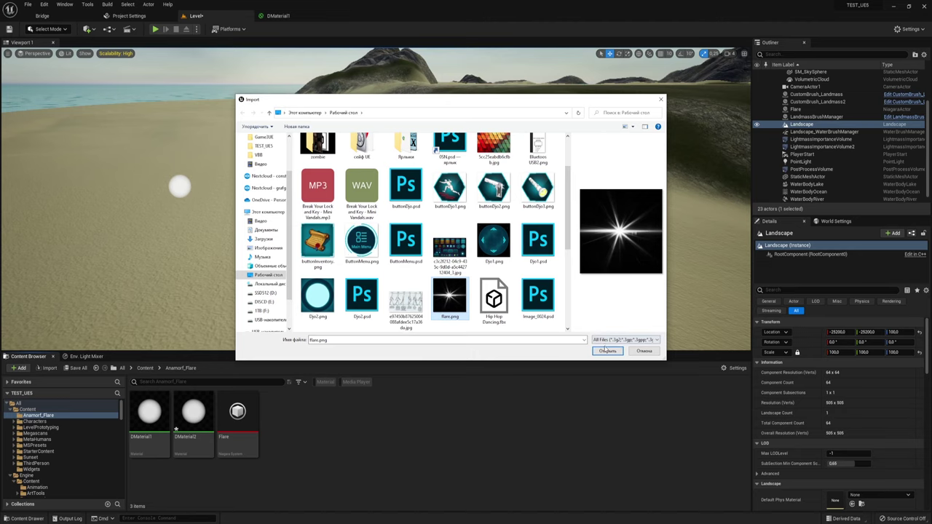
{"action": "left_click", "coordinate": [609, 352]}
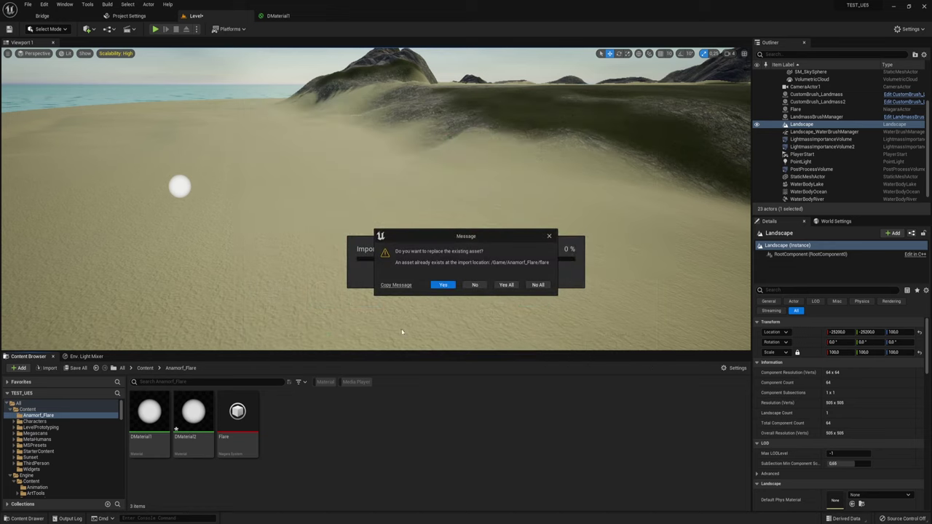
{"action": "left_click", "coordinate": [444, 285]}
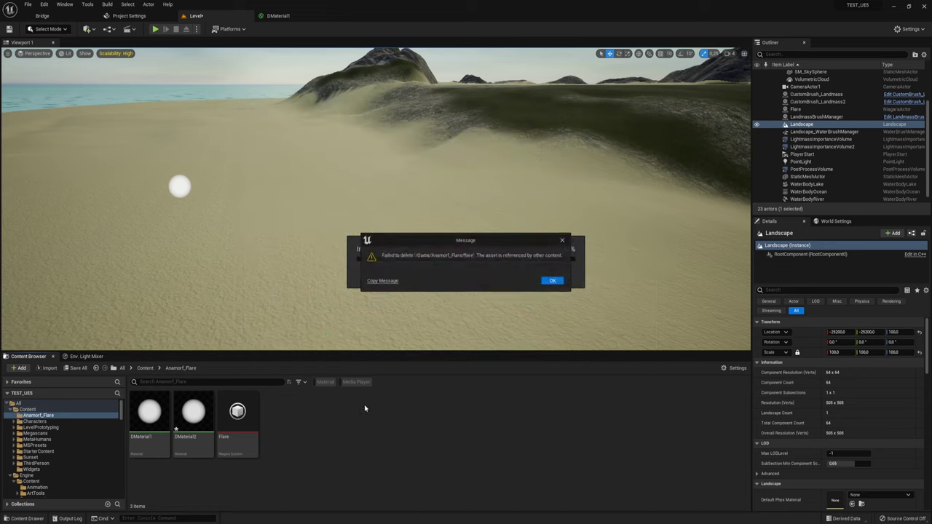
{"action": "left_click", "coordinate": [553, 281]}
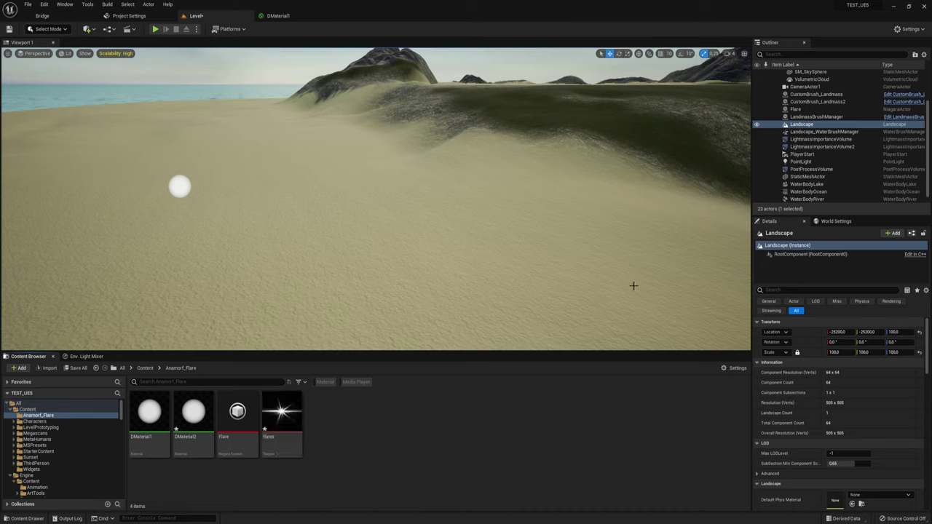
Save all modified assets: DMaterial2, flares and the Level.
{"action": "mouse_move", "coordinate": [270, 419]}
{"action": "left_click", "coordinate": [78, 368]}
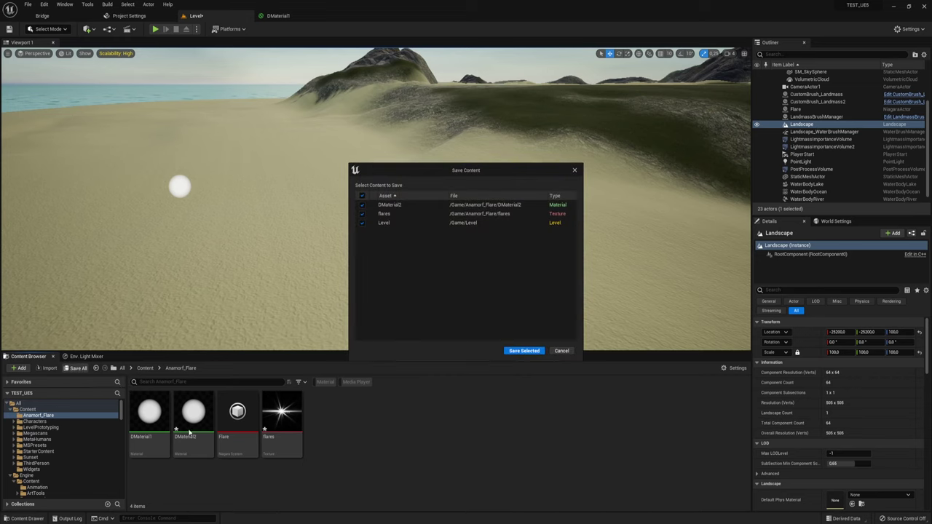
{"action": "left_click", "coordinate": [523, 350]}
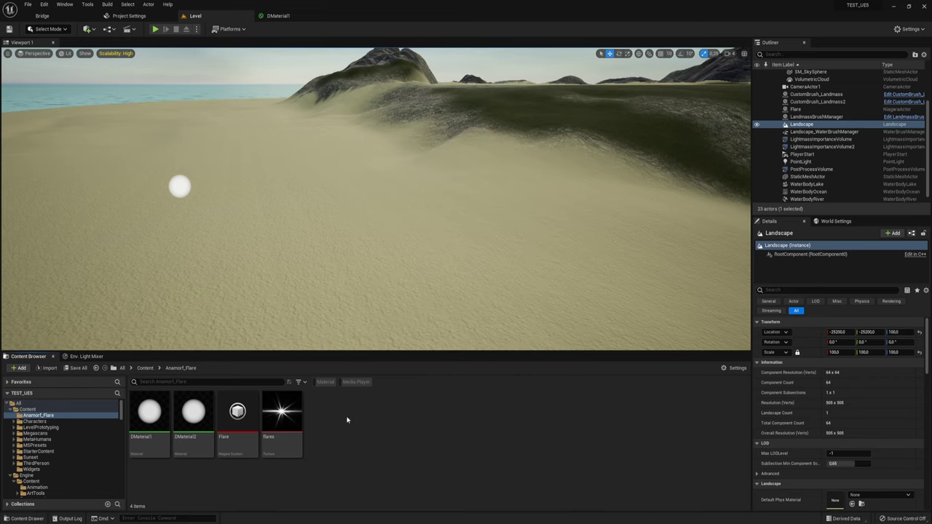
{"action": "left_click_drag", "start_coordinate": [284, 423], "coordinate": [281, 14]}
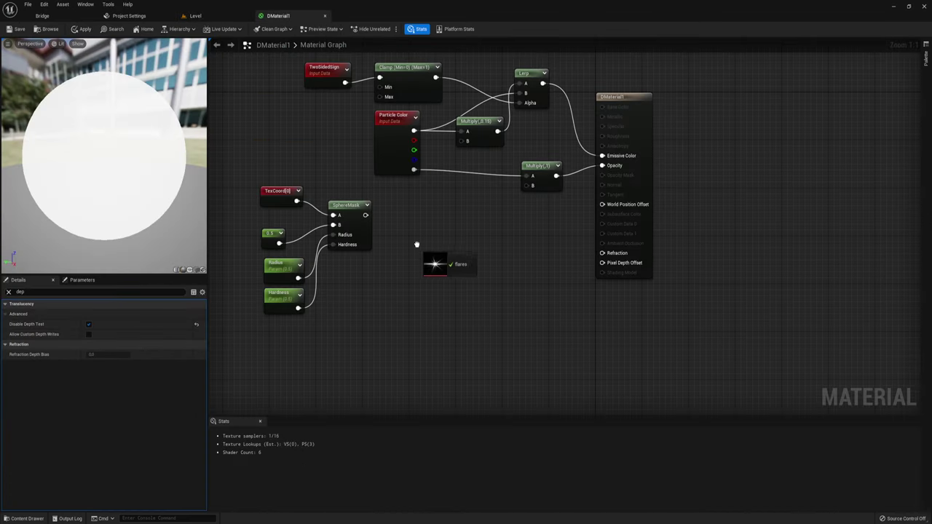
Add a flares Texture Sample wired into the opacity Multiply B, then save and close DMaterial1.
{"action": "left_click_drag", "start_coordinate": [281, 14], "coordinate": [432, 273]}
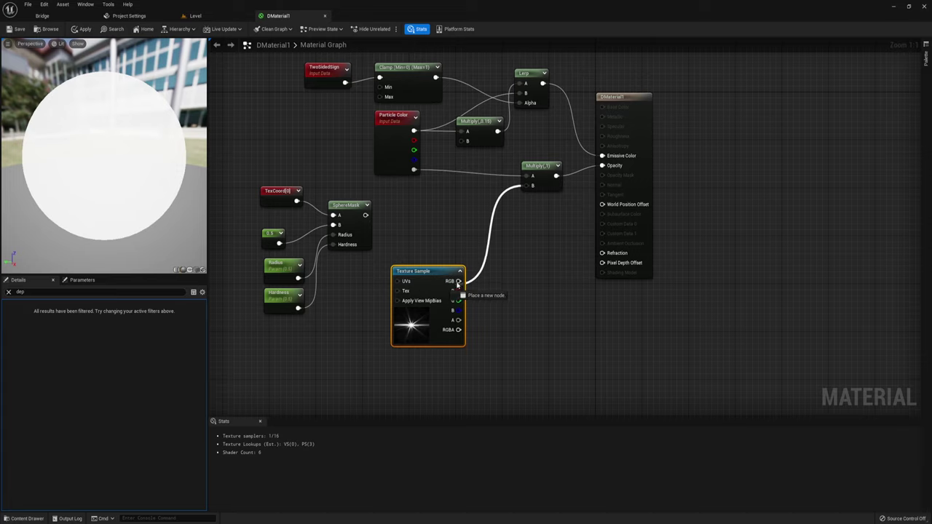
{"action": "mouse_move", "coordinate": [529, 186]}
{"action": "left_mouse_down"}
{"action": "mouse_move", "coordinate": [458, 276]}
{"action": "mouse_move", "coordinate": [453, 252]}
{"action": "left_mouse_up"}
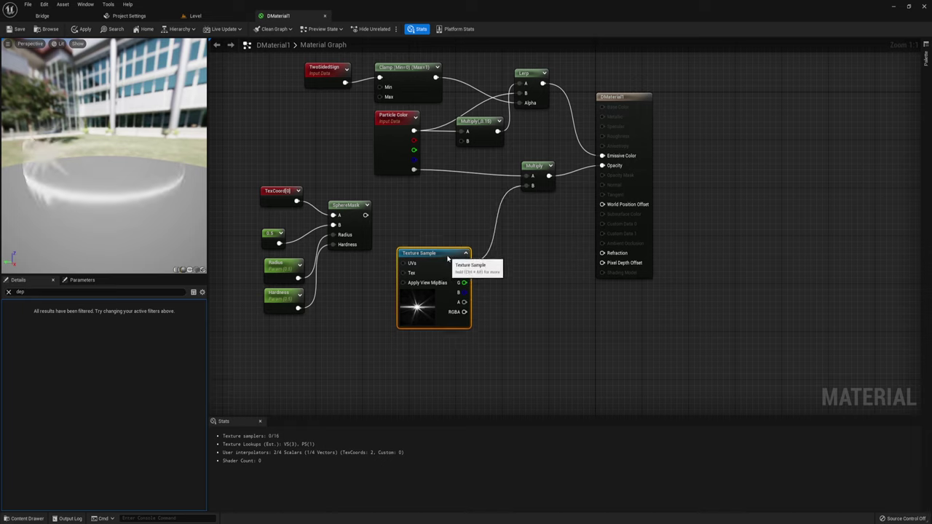
{"action": "mouse_move", "coordinate": [66, 189]}
{"action": "left_mouse_down"}
{"action": "mouse_move", "coordinate": [146, 191]}
{"action": "mouse_move", "coordinate": [69, 182]}
{"action": "left_mouse_up"}
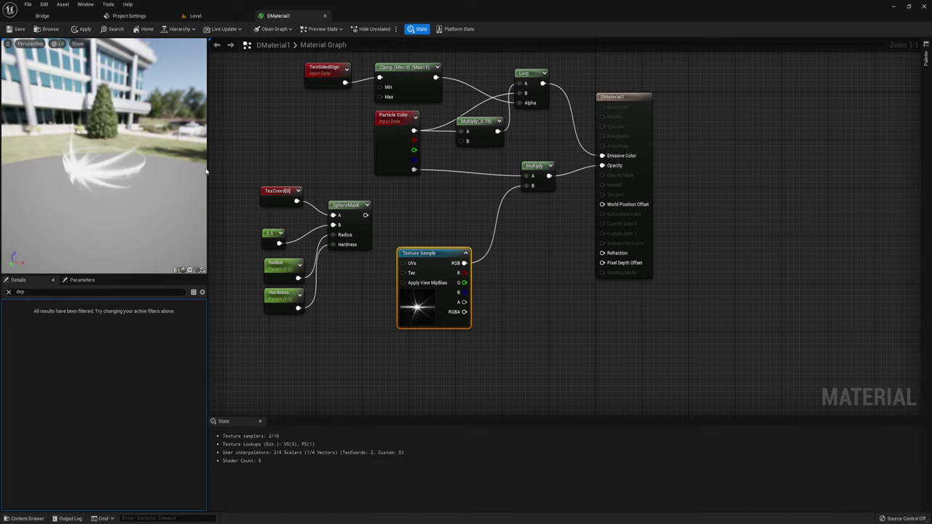
{"action": "left_click", "coordinate": [15, 29]}
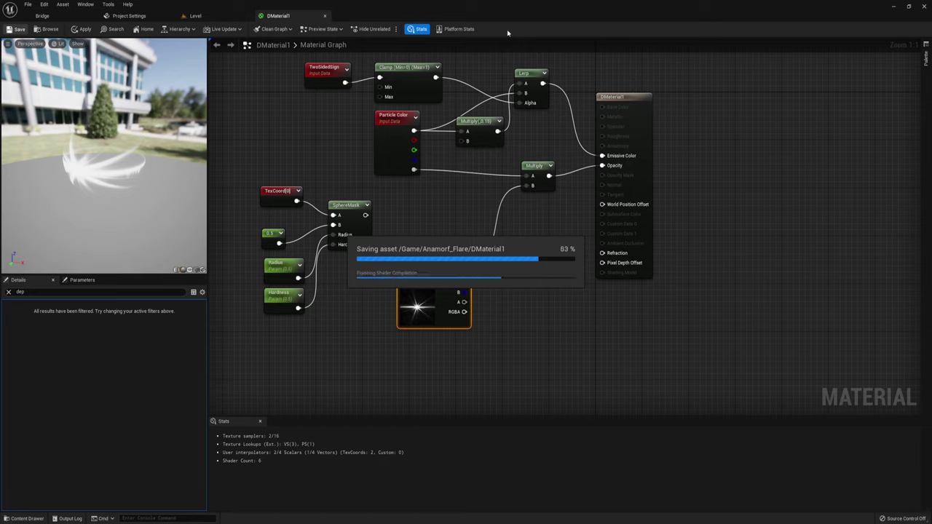
{"action": "left_click", "coordinate": [324, 16]}
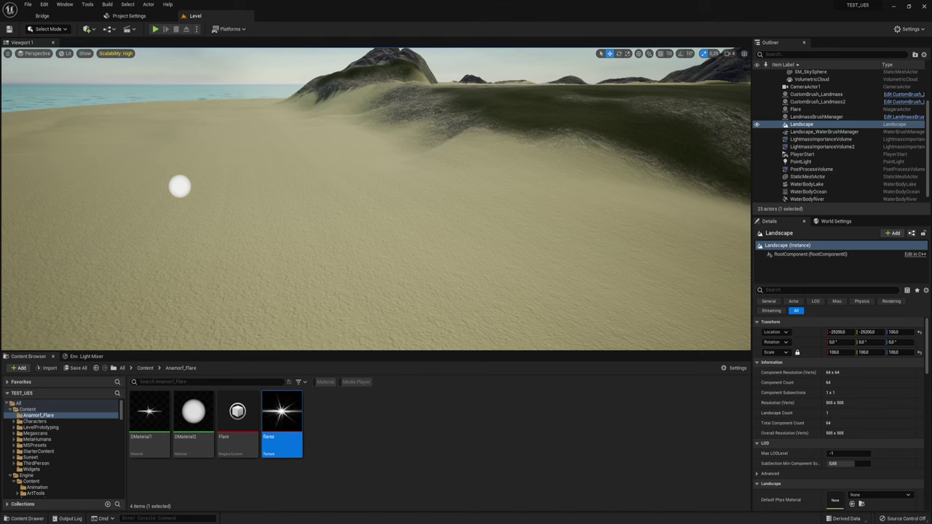
Open the Flare system and list modules for the Empty emitter's Particle Update stage.
{"action": "double_click", "coordinate": [238, 415]}
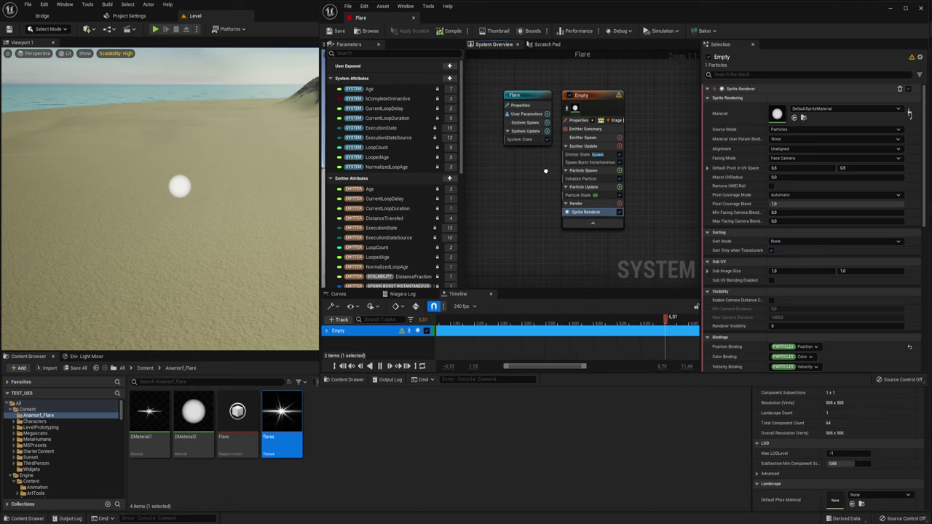
{"action": "right_click_drag", "start_coordinate": [560, 176], "coordinate": [547, 173]}
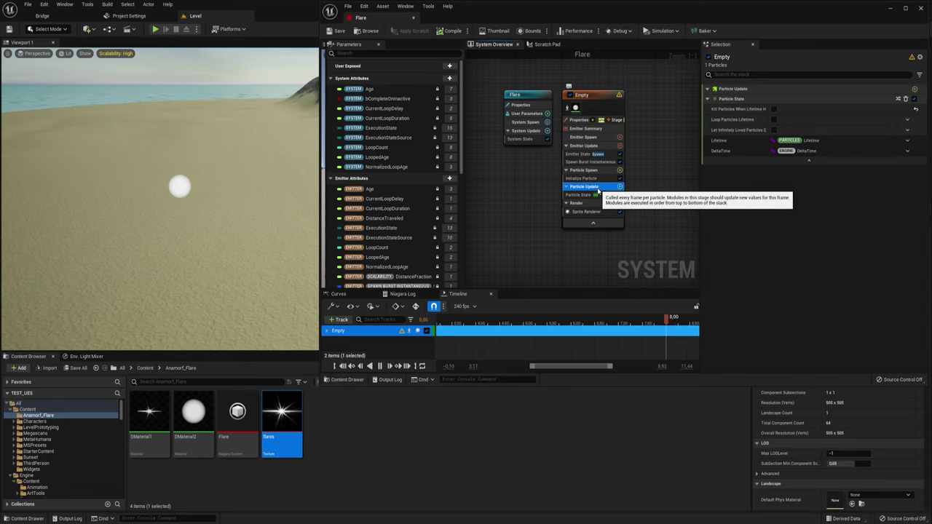
{"action": "left_click", "coordinate": [596, 187]}
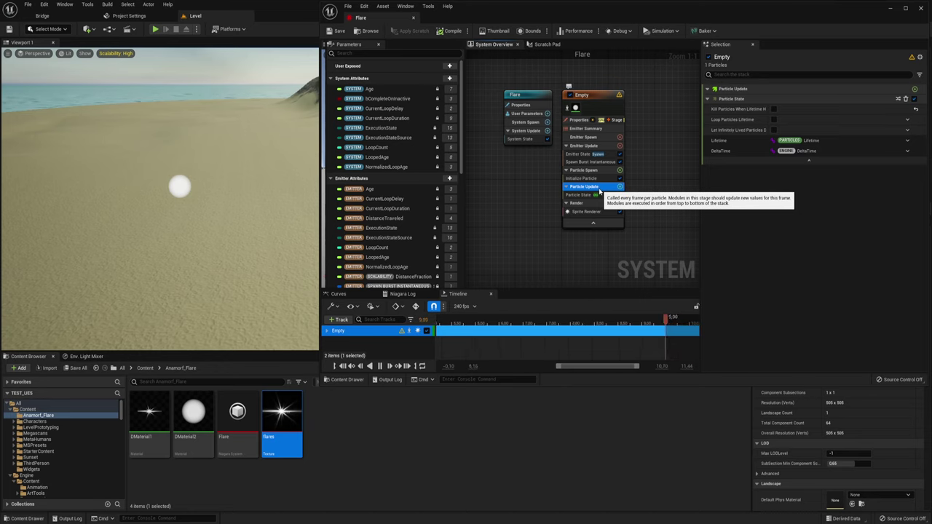
{"action": "left_click", "coordinate": [620, 186]}
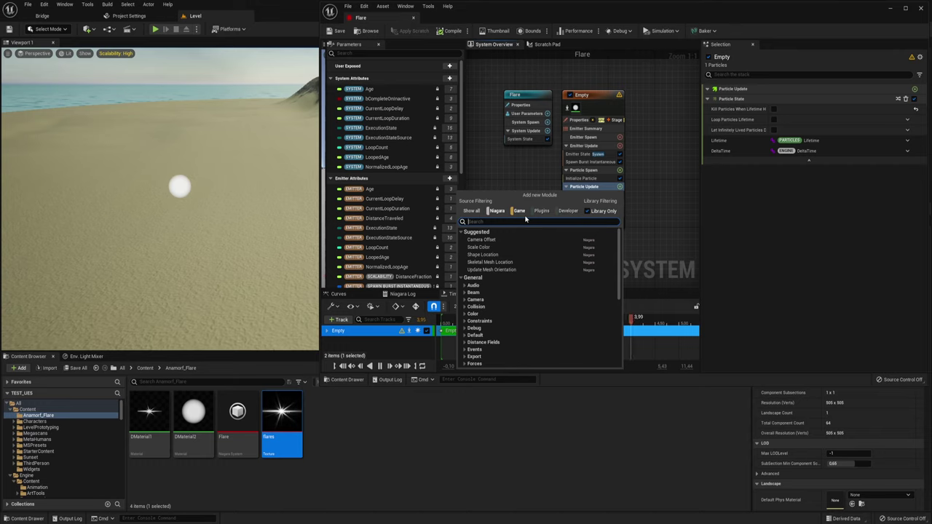
Add a new Scratch Pad module named ScratchModule to Particle Update.
{"action": "type", "text": "New"}
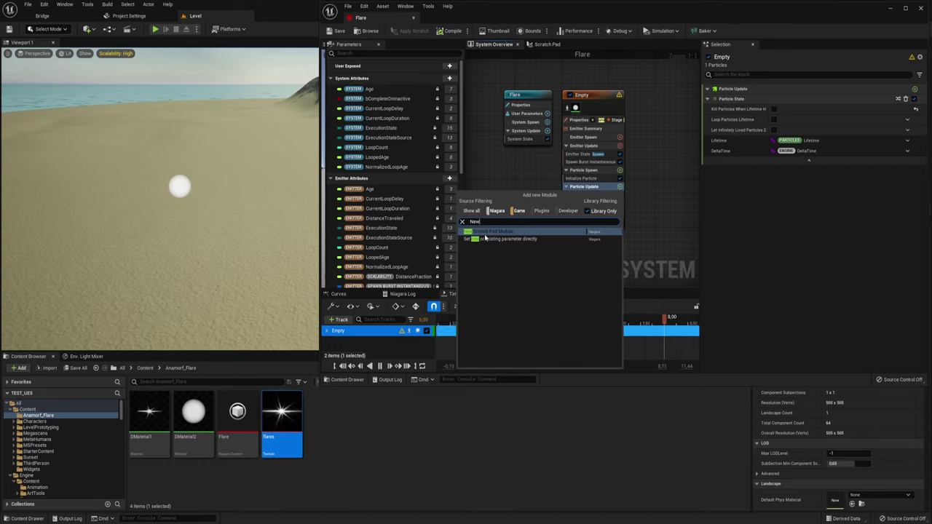
{"action": "left_click", "coordinate": [502, 231]}
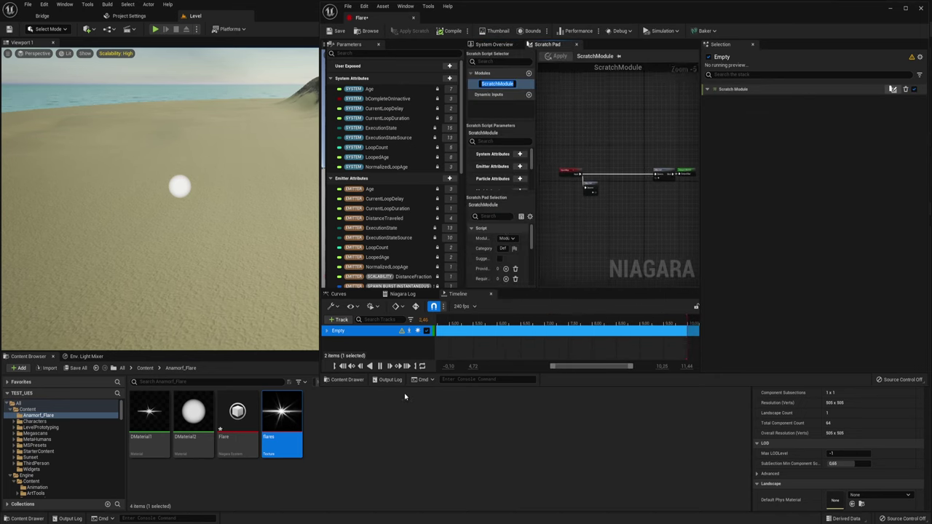
{"action": "left_click", "coordinate": [310, 400]}
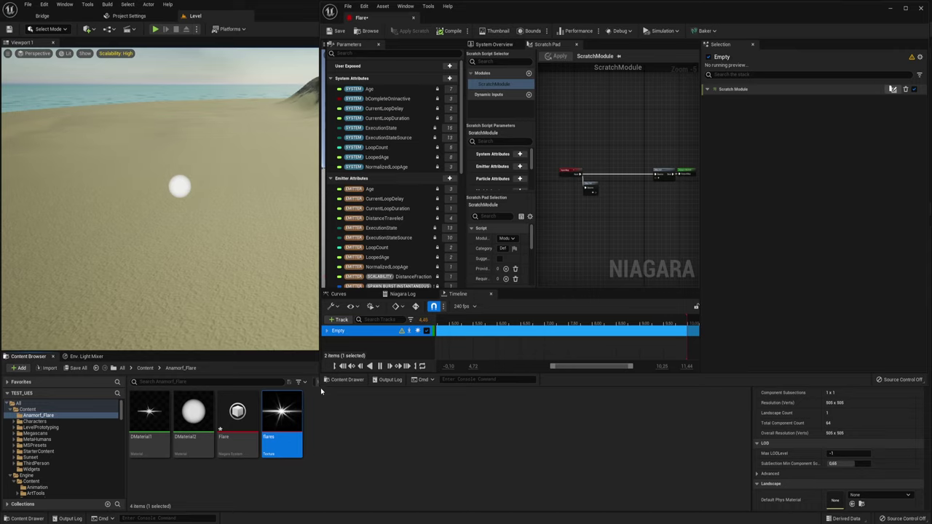
Enlarge the Niagara window and graph panel, zooming in on Input, Map Get and Map Set.
{"action": "mouse_move", "coordinate": [320, 388]}
{"action": "left_mouse_down"}
{"action": "mouse_move", "coordinate": [85, 508]}
{"action": "mouse_move", "coordinate": [245, 503]}
{"action": "left_mouse_up"}
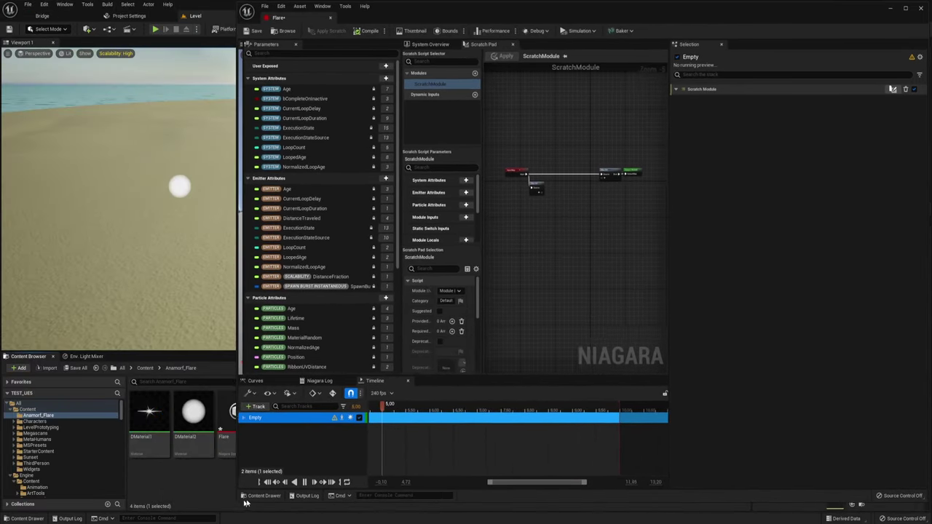
{"action": "left_click_drag", "start_coordinate": [245, 503], "coordinate": [230, 519]}
{"action": "right_click_drag", "start_coordinate": [172, 276], "coordinate": [212, 262]}
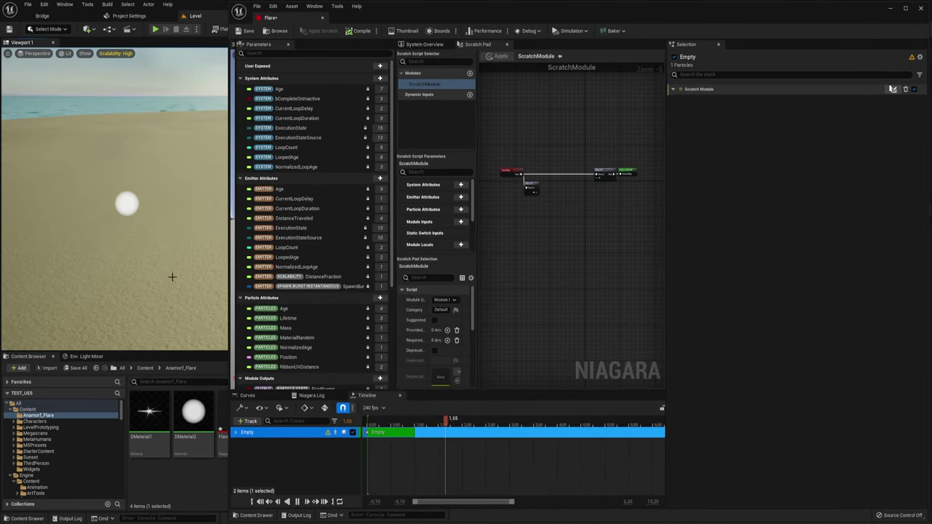
{"action": "scroll", "coordinate": [539, 168], "scroll_direction": "up", "scroll_amount": 3}
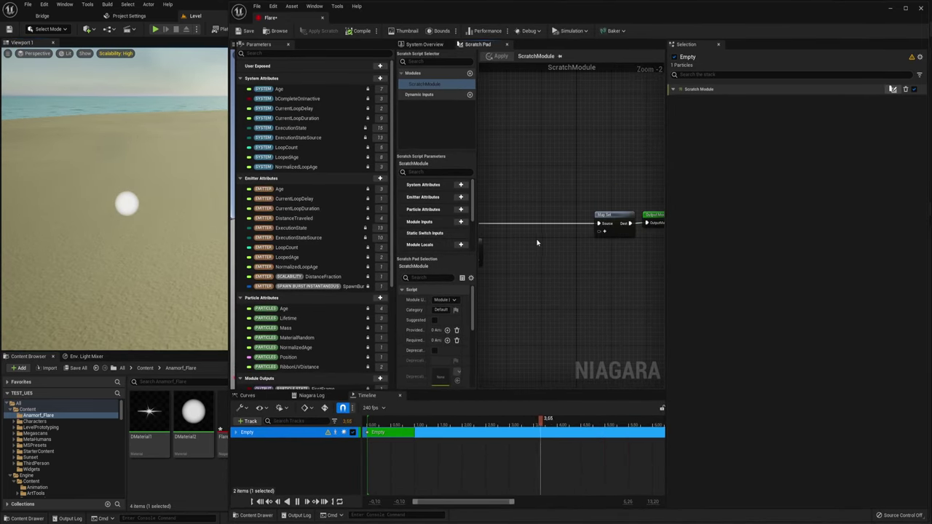
{"action": "mouse_move", "coordinate": [538, 243]}
{"action": "right_mouse_down"}
{"action": "mouse_move", "coordinate": [575, 177]}
{"action": "mouse_move", "coordinate": [587, 228]}
{"action": "right_mouse_up"}
{"action": "scroll", "coordinate": [546, 198], "scroll_direction": "up", "scroll_amount": 2}
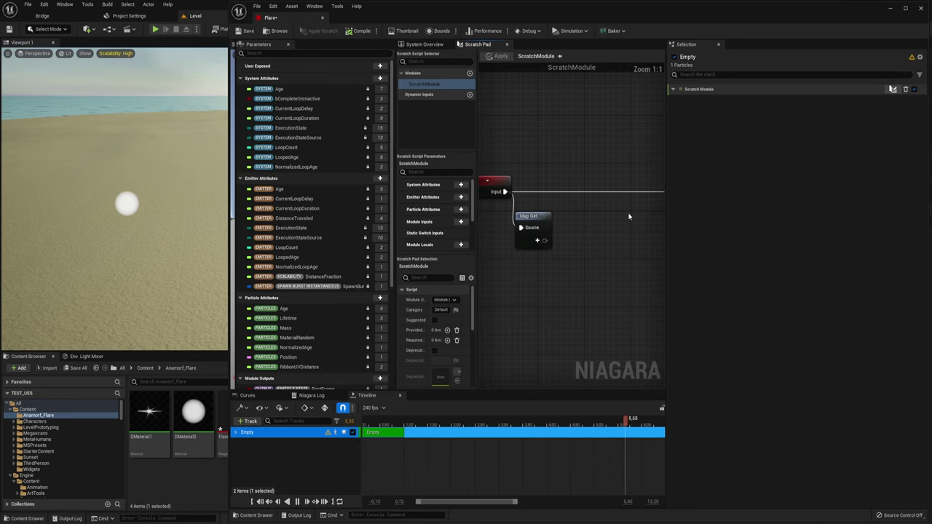
{"action": "left_click_drag", "start_coordinate": [667, 219], "coordinate": [753, 219]}
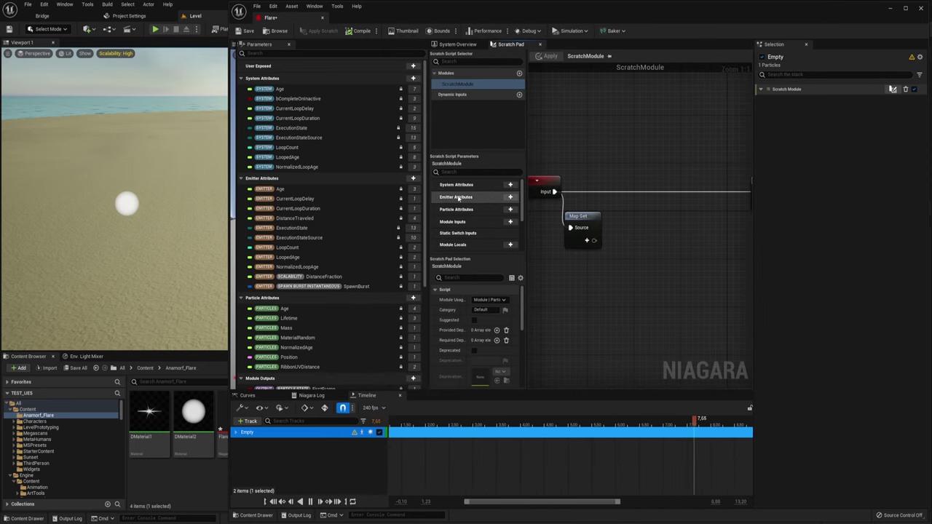
{"action": "left_click_drag", "start_coordinate": [427, 177], "coordinate": [353, 177]}
{"action": "right_click_drag", "start_coordinate": [619, 245], "coordinate": [595, 182]}
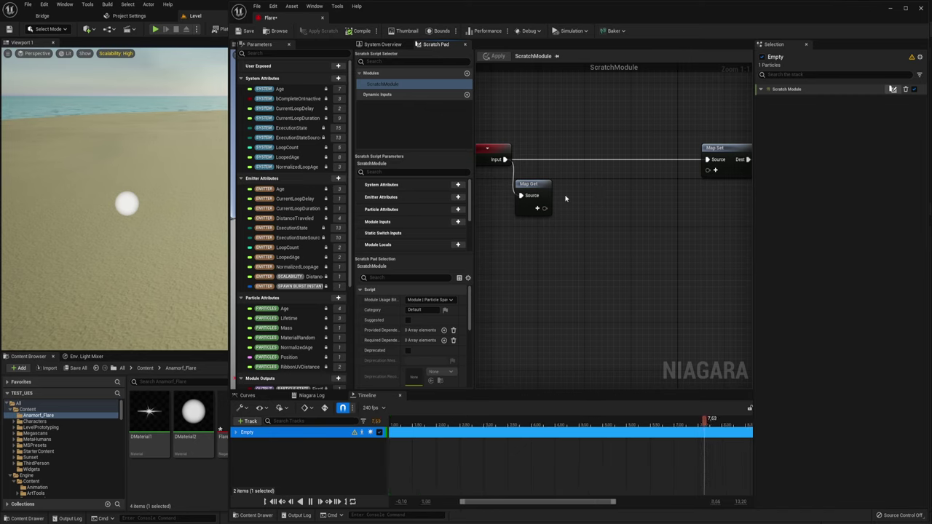
Add an Occlusion Query input read to the Map Get node.
{"action": "left_click", "coordinate": [538, 208]}
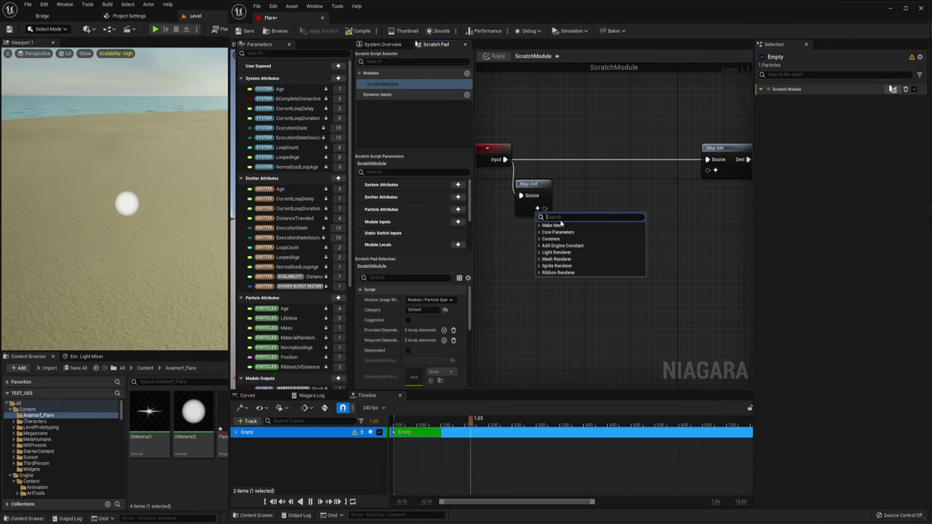
{"action": "type", "text": "o"}
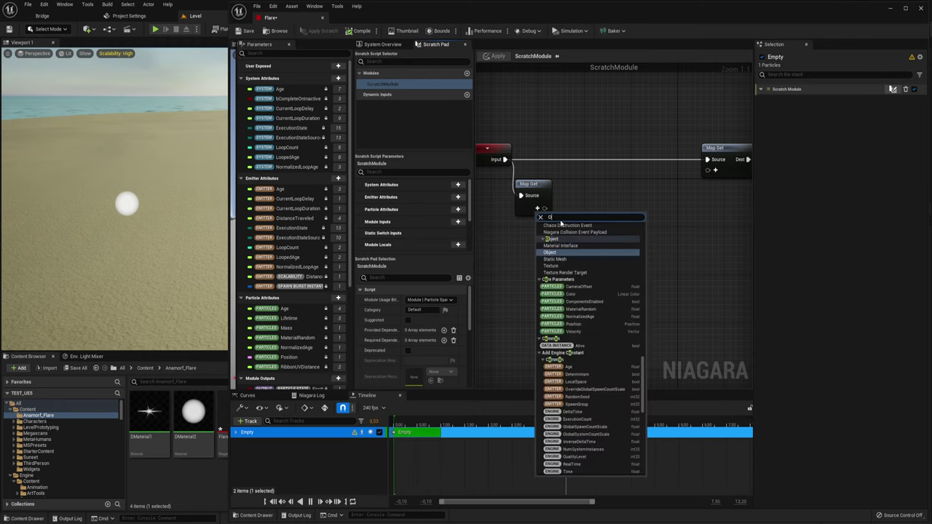
{"action": "type", "text": "cc"}
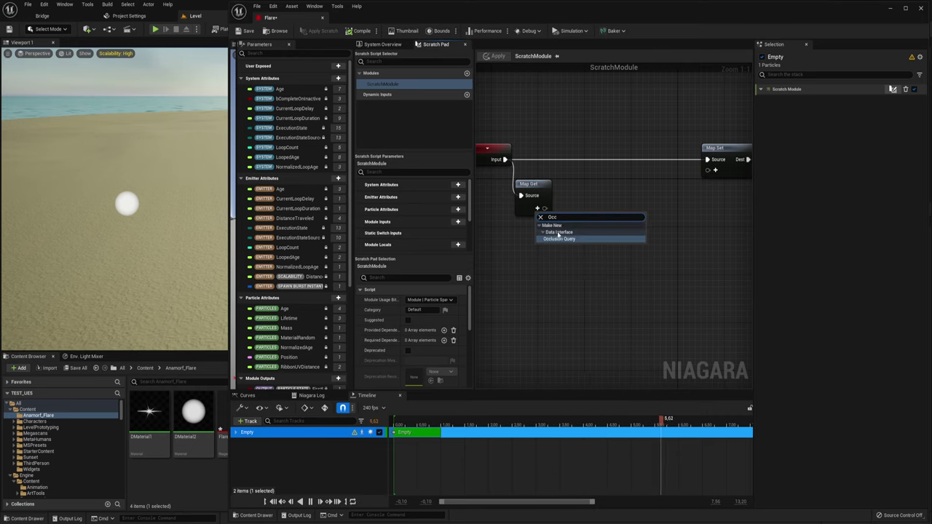
{"action": "left_click", "coordinate": [564, 238]}
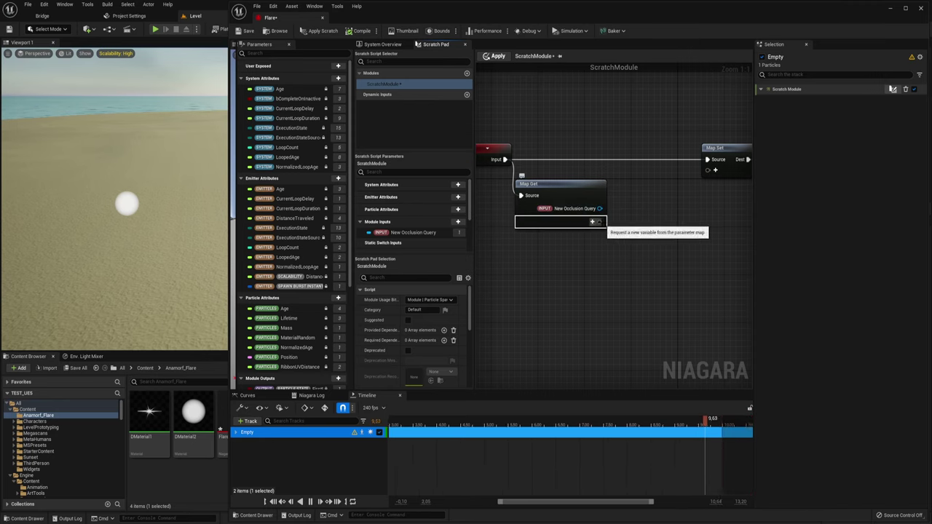
{"action": "right_click_drag", "start_coordinate": [648, 226], "coordinate": [634, 217]}
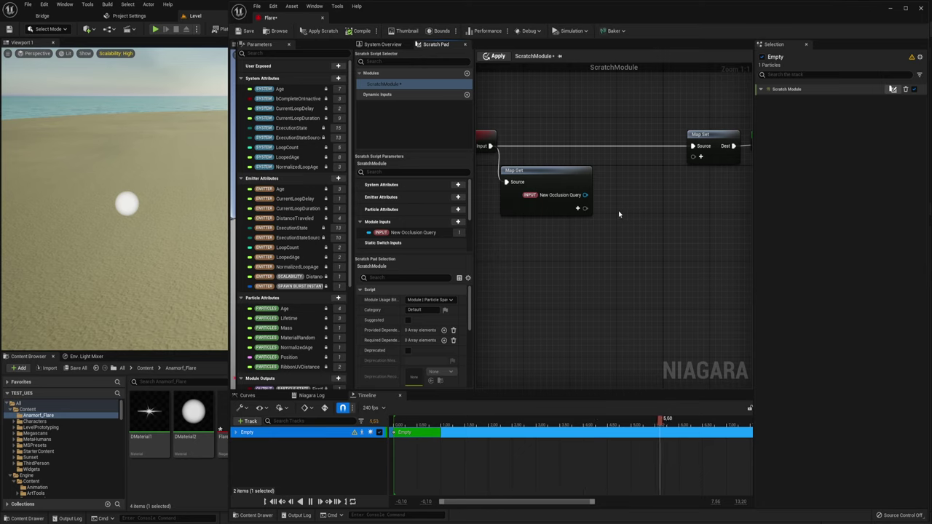
Wire New Occlusion Query into a new Query Occlusion Factor with Circle GPU node.
{"action": "left_click_drag", "start_coordinate": [584, 195], "coordinate": [636, 202]}
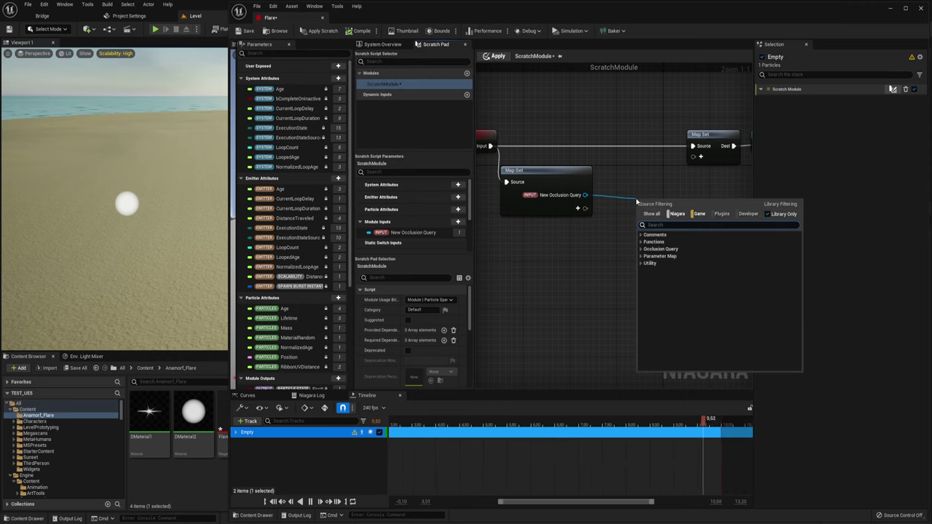
{"action": "type", "text": "que"}
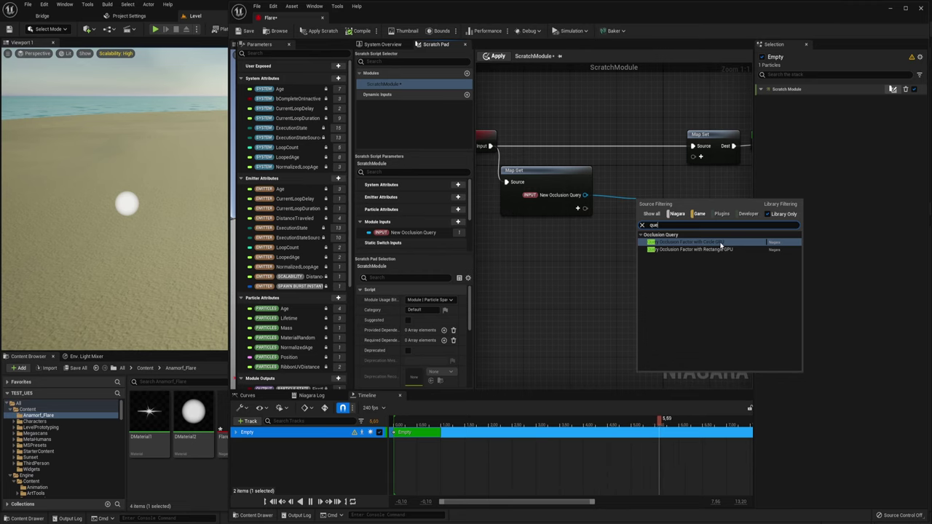
{"action": "left_click", "coordinate": [720, 247]}
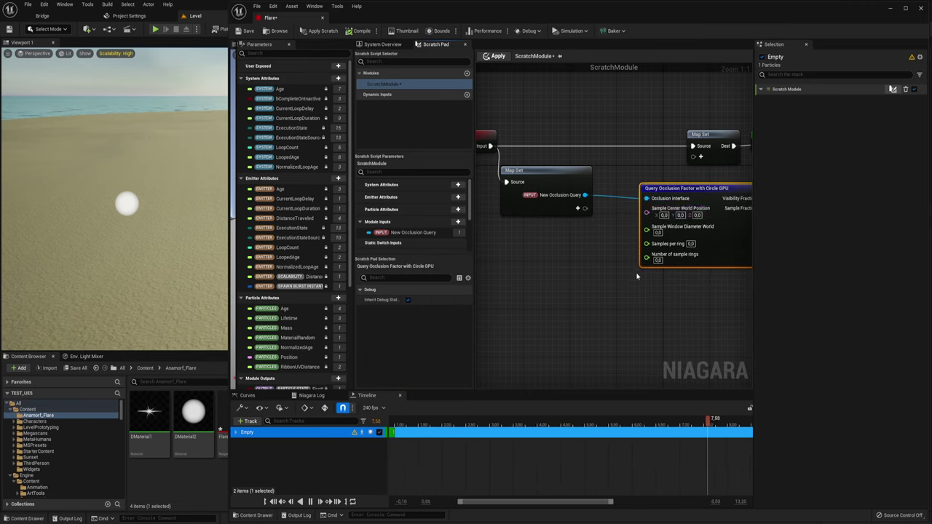
Read Engine Owner Position in Map Get and wire it into Sample Center World Position.
{"action": "scroll", "coordinate": [637, 275], "scroll_direction": "down", "scroll_amount": 2}
{"action": "right_click_drag", "start_coordinate": [638, 275], "coordinate": [492, 315]}
{"action": "mouse_move", "coordinate": [566, 215]}
{"action": "left_mouse_down"}
{"action": "mouse_move", "coordinate": [651, 167]}
{"action": "mouse_move", "coordinate": [723, 177]}
{"action": "left_mouse_up"}
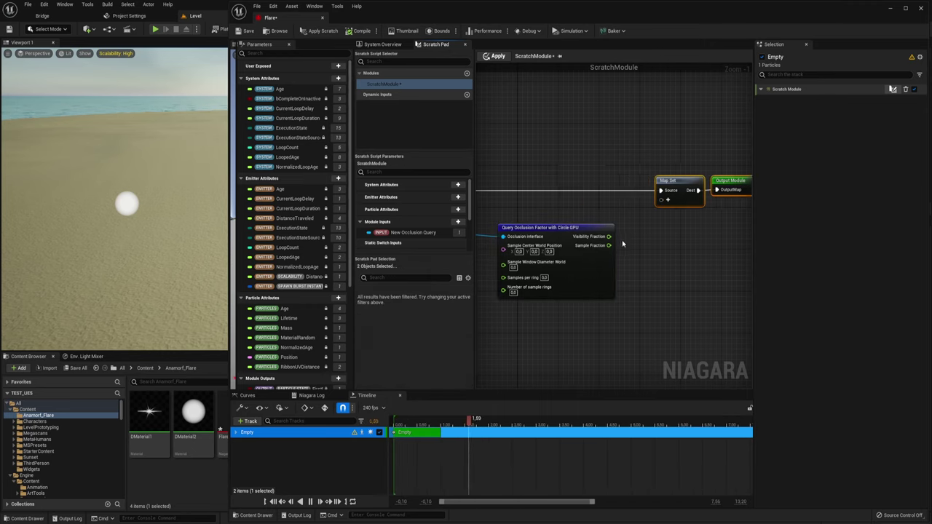
{"action": "right_click_drag", "start_coordinate": [622, 243], "coordinate": [754, 214]}
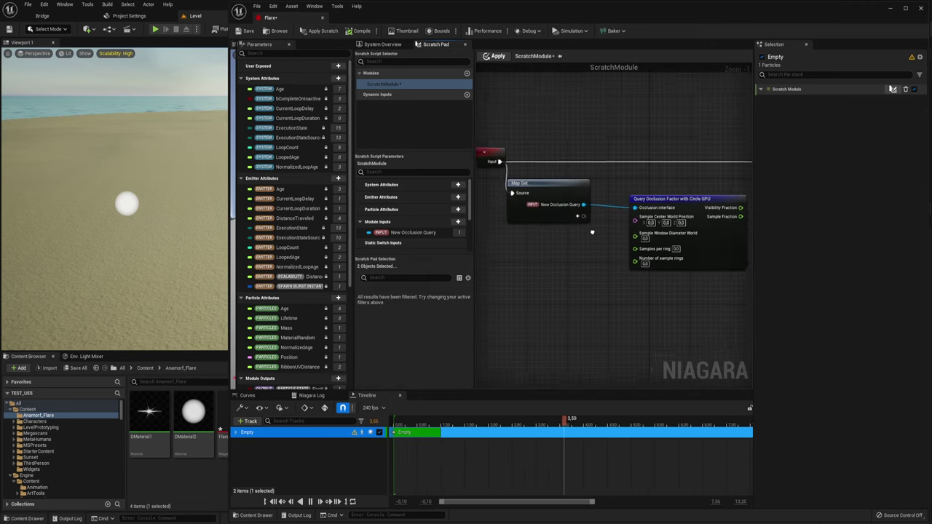
{"action": "scroll", "coordinate": [592, 232], "scroll_direction": "up", "scroll_amount": 1}
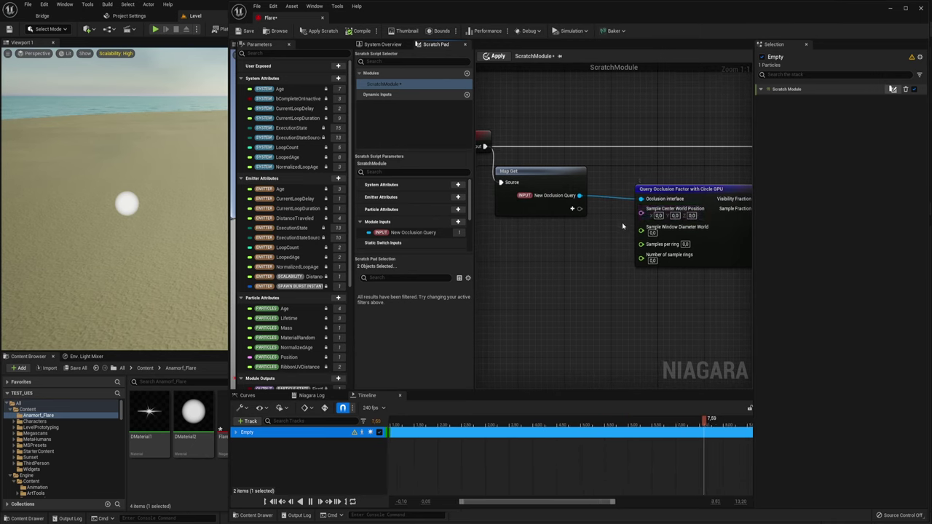
{"action": "left_click", "coordinate": [572, 209]}
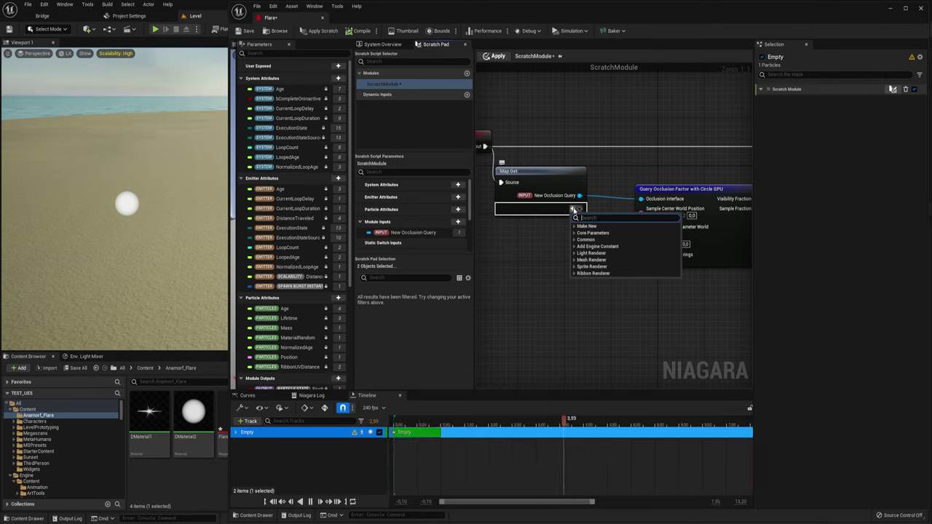
{"action": "type", "text": "Po"}
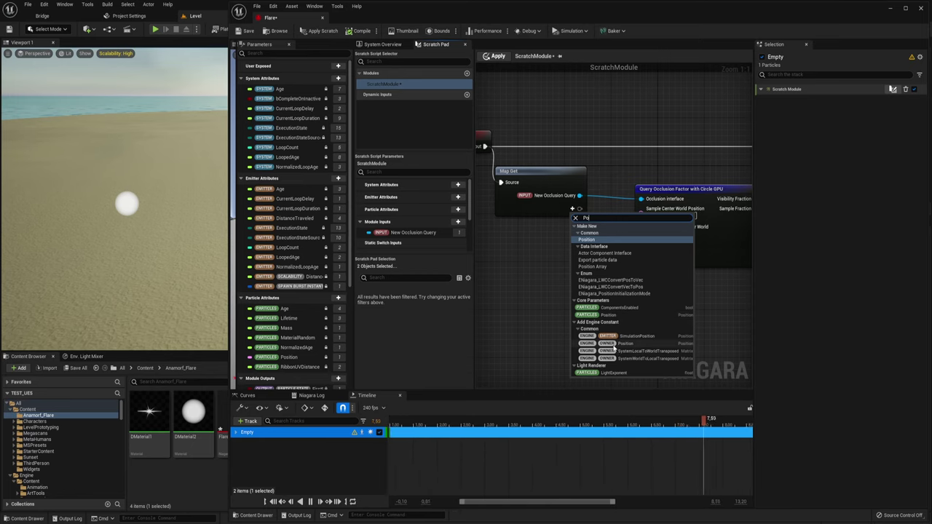
{"action": "left_click", "coordinate": [620, 344]}
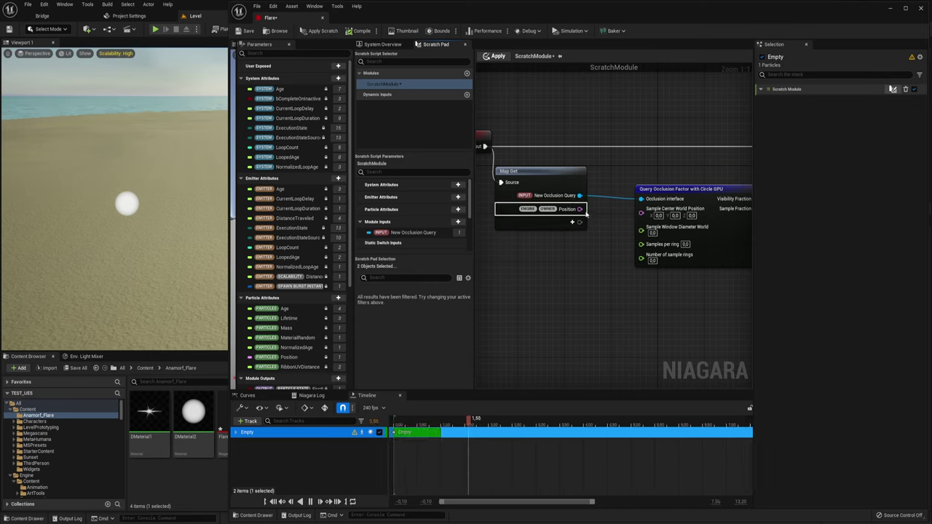
{"action": "left_click_drag", "start_coordinate": [580, 209], "coordinate": [641, 209]}
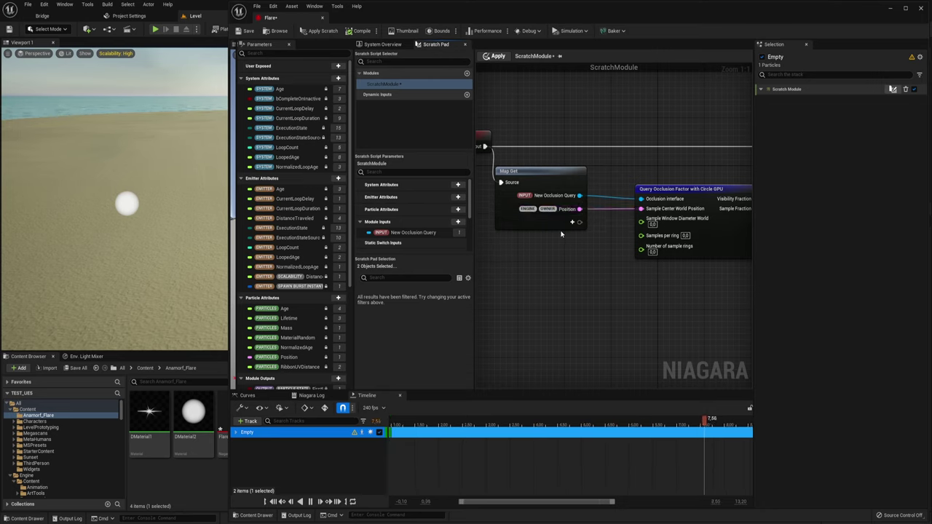
{"action": "left_click", "coordinate": [679, 189]}
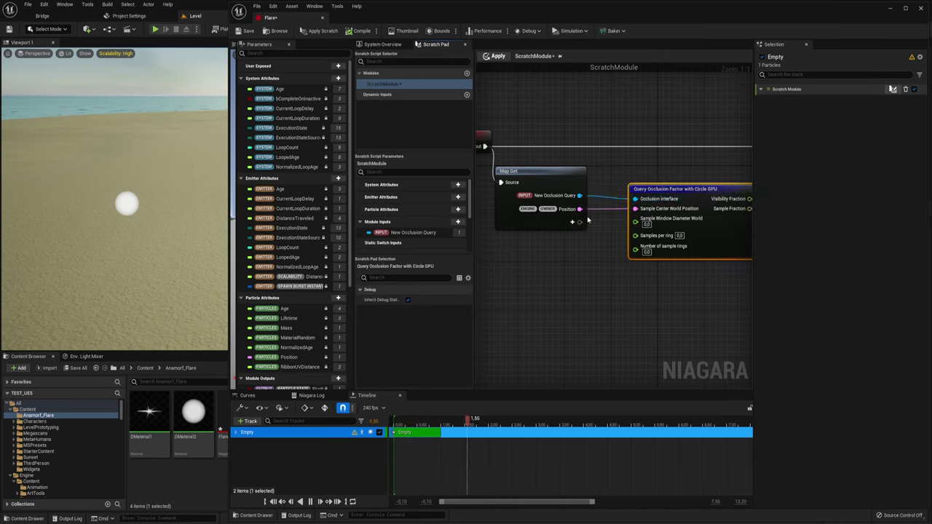
{"action": "mouse_move", "coordinate": [589, 272]}
{"action": "right_mouse_down"}
{"action": "mouse_move", "coordinate": [590, 260]}
{"action": "mouse_move", "coordinate": [577, 256]}
{"action": "right_mouse_up"}
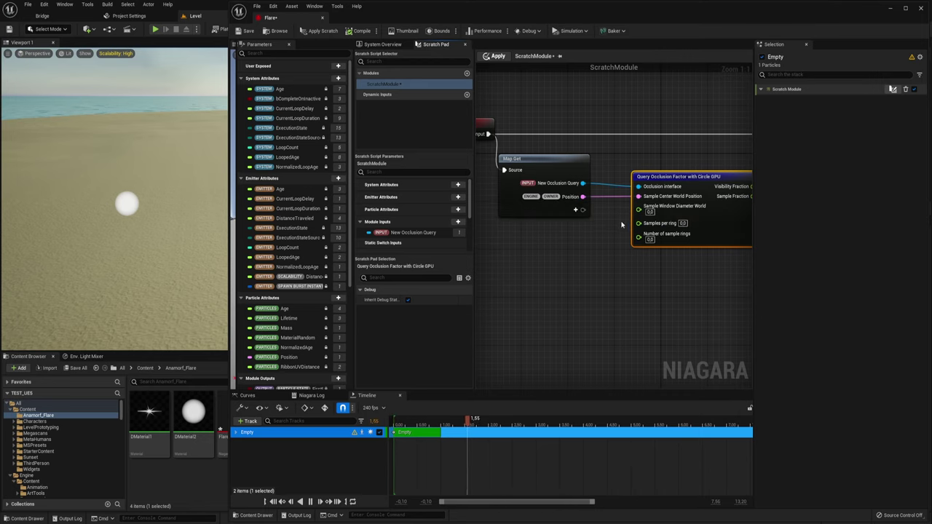
Add a float input to Map Get and rename it OcclSize.
{"action": "left_click", "coordinate": [576, 209]}
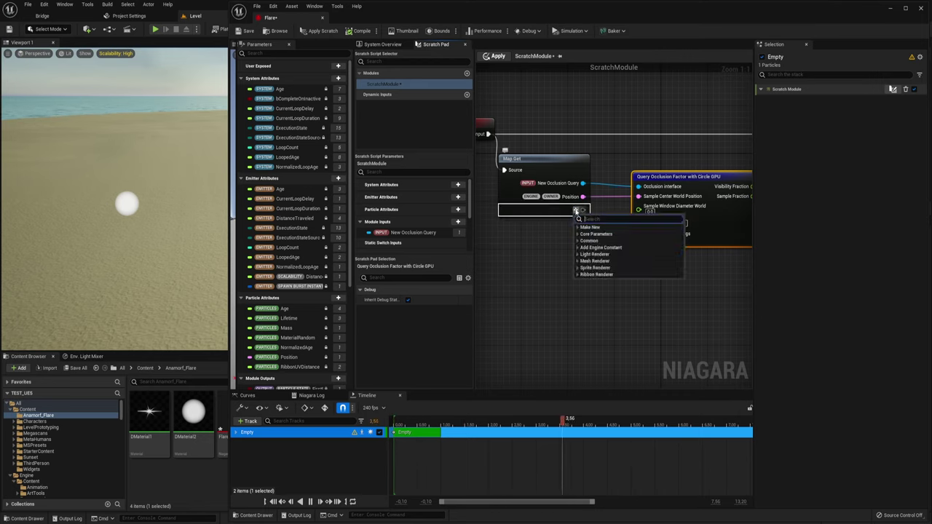
{"action": "type", "text": "flo"}
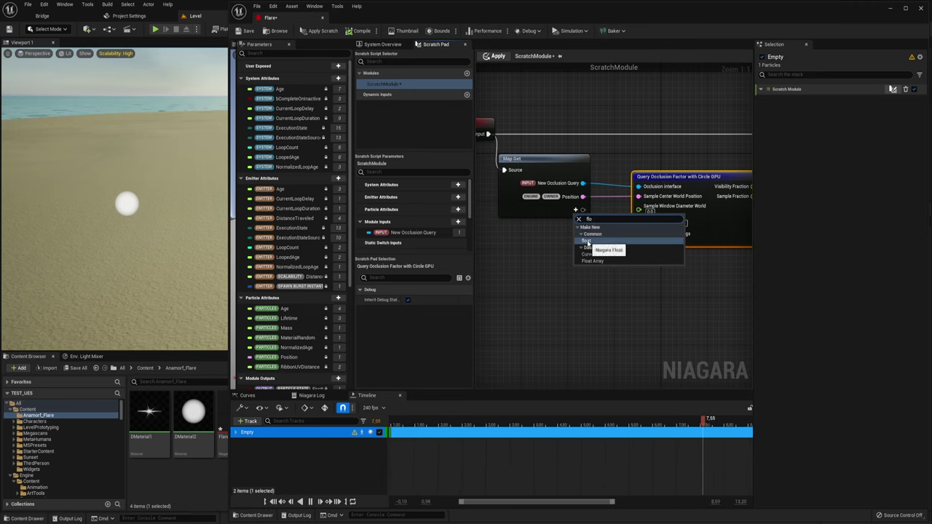
{"action": "left_click", "coordinate": [588, 244]}
{"action": "double_click", "coordinate": [568, 210]}
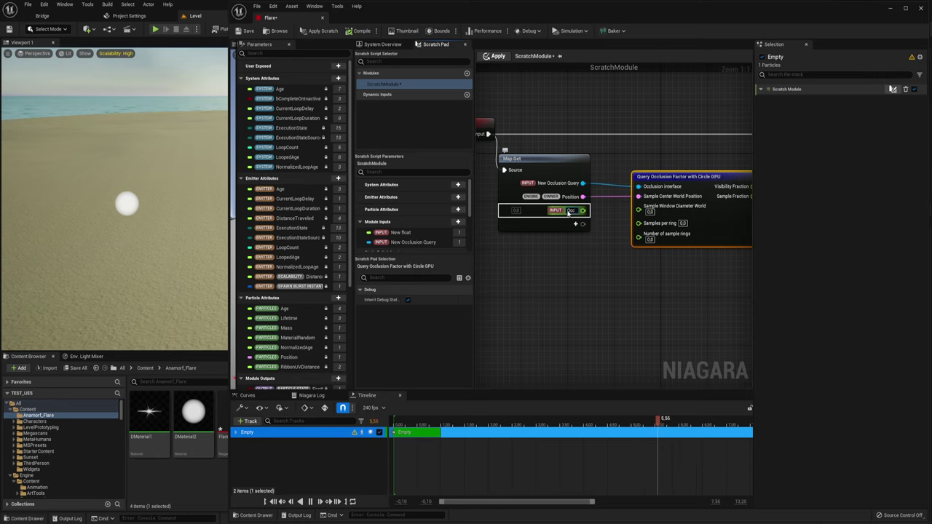
{"action": "type", "text": "l"}
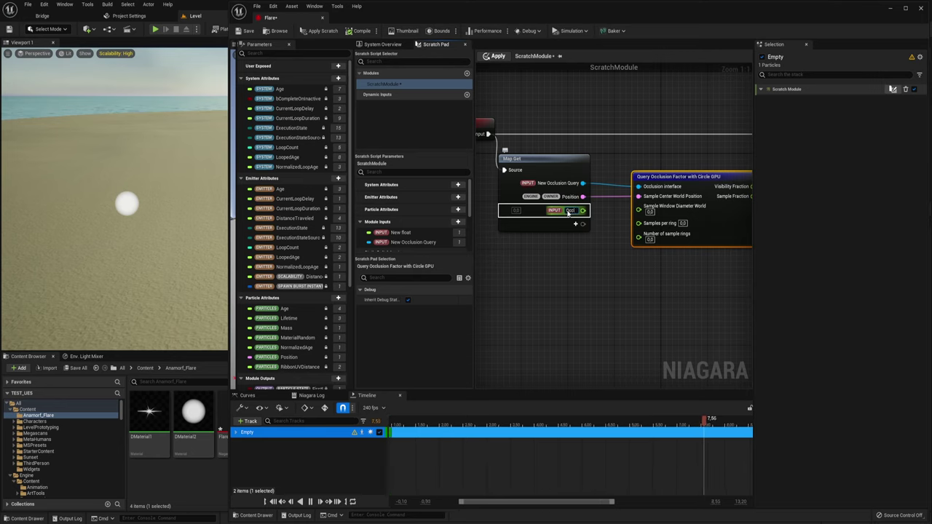
{"action": "type", "text": "Size"}
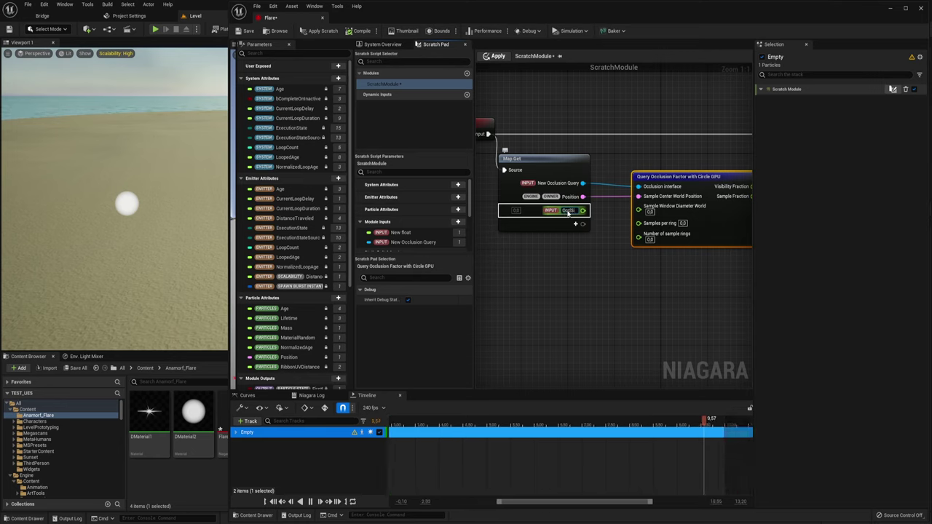
{"action": "key", "text": "Return"}
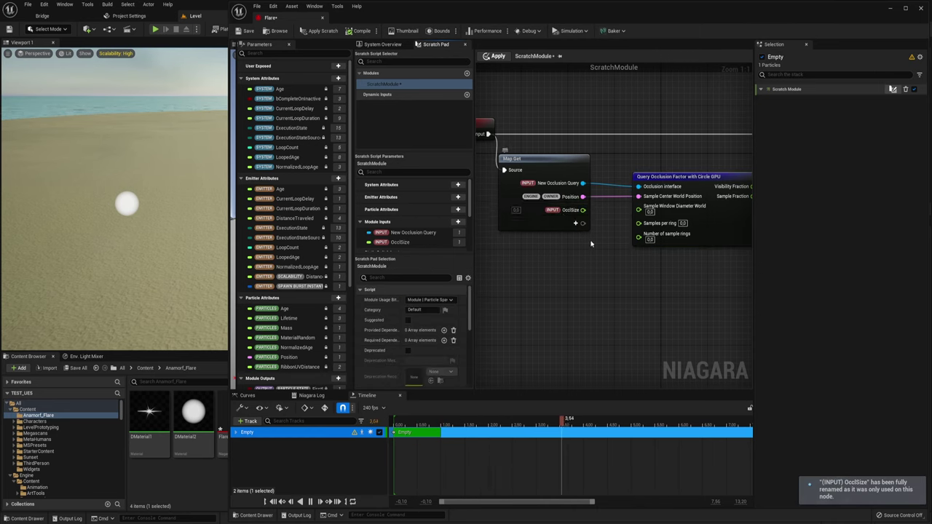
Wire OcclSize into the query node's Sample Window Diameter World pin.
{"action": "right_click_drag", "start_coordinate": [594, 262], "coordinate": [596, 258]}
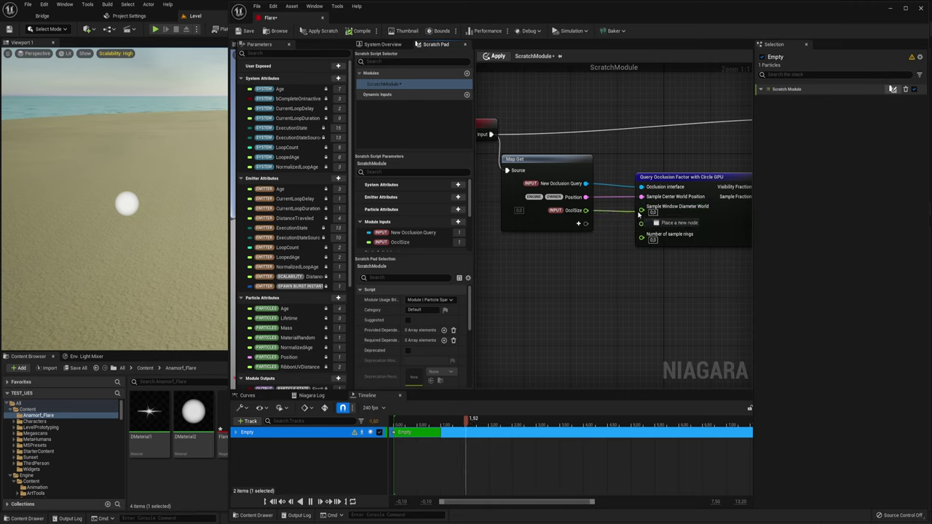
{"action": "left_click_drag", "start_coordinate": [586, 210], "coordinate": [641, 206]}
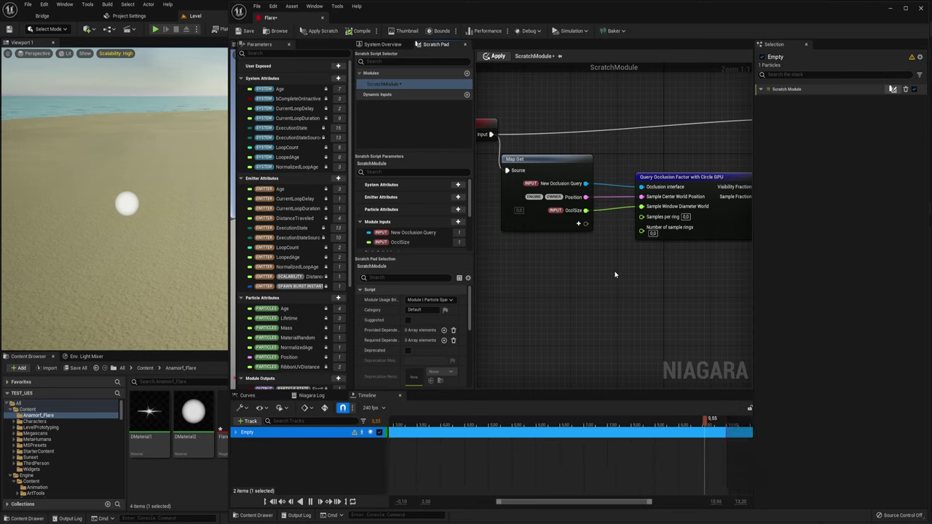
{"action": "right_click_drag", "start_coordinate": [641, 228], "coordinate": [578, 229]}
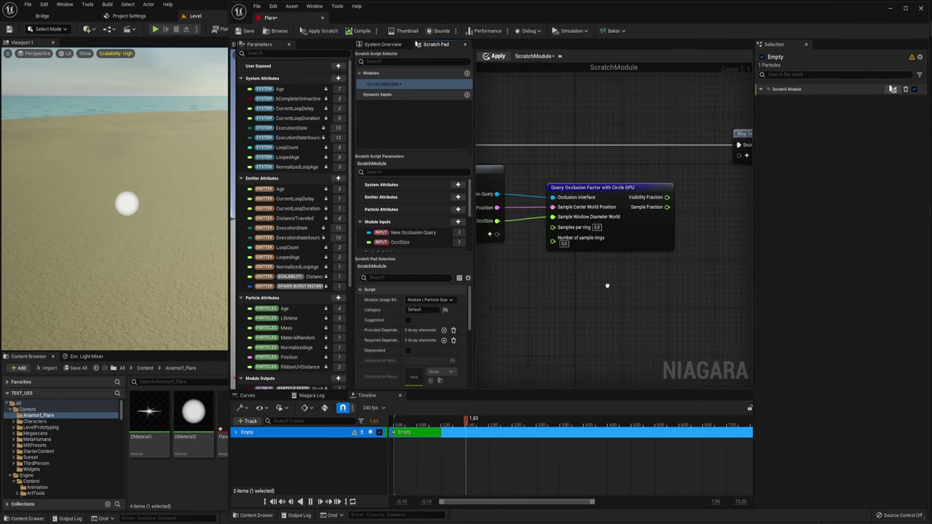
{"action": "left_click_drag", "start_coordinate": [490, 262], "coordinate": [595, 167]}
{"action": "right_click_drag", "start_coordinate": [719, 243], "coordinate": [588, 266]}
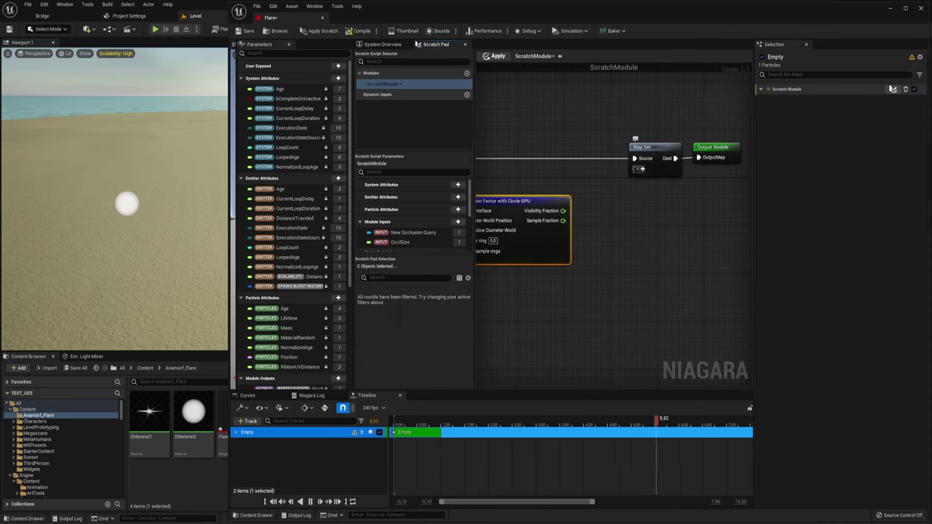
Add a float output pin to Map Set and name it Visibility.
{"action": "left_click", "coordinate": [644, 170]}
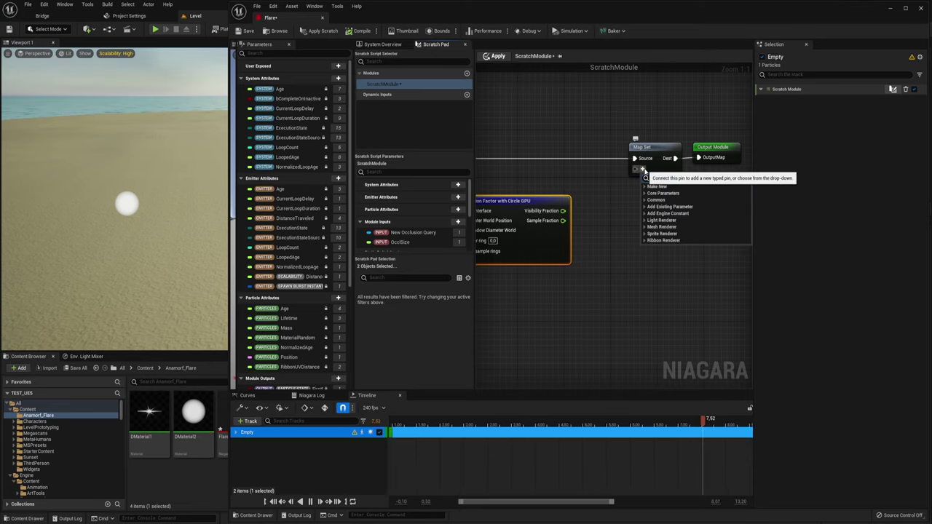
{"action": "type", "text": "float"}
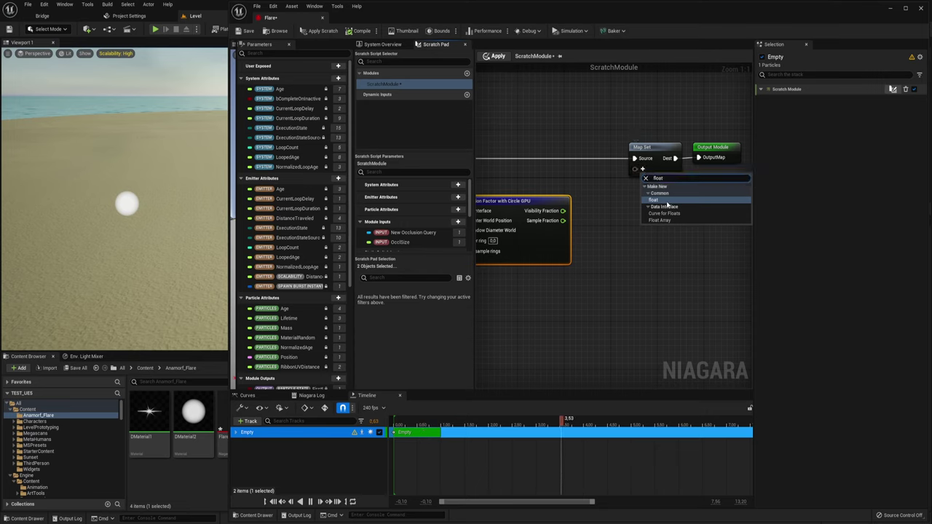
{"action": "left_click", "coordinate": [654, 199]}
{"action": "mouse_move", "coordinate": [699, 147]}
{"action": "left_mouse_down"}
{"action": "mouse_move", "coordinate": [708, 144]}
{"action": "mouse_move", "coordinate": [701, 148]}
{"action": "left_mouse_up"}
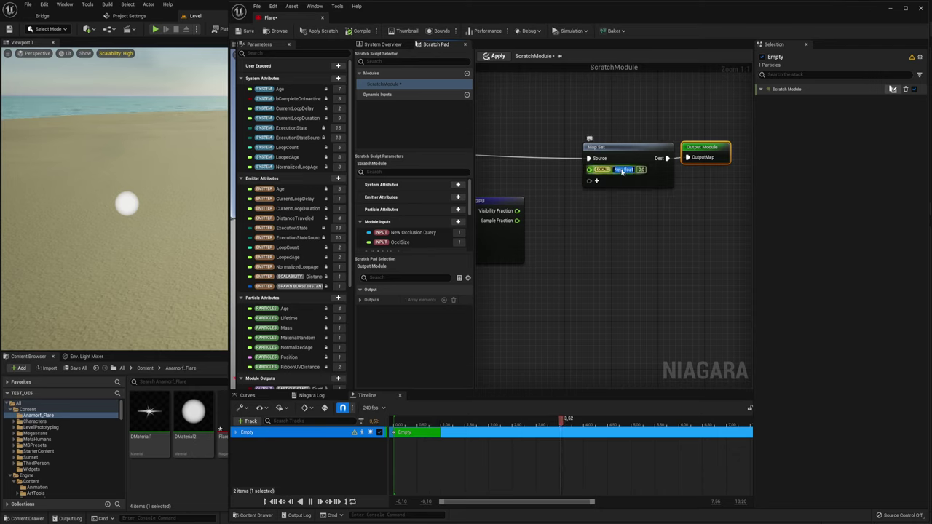
{"action": "type", "text": "Vis"}
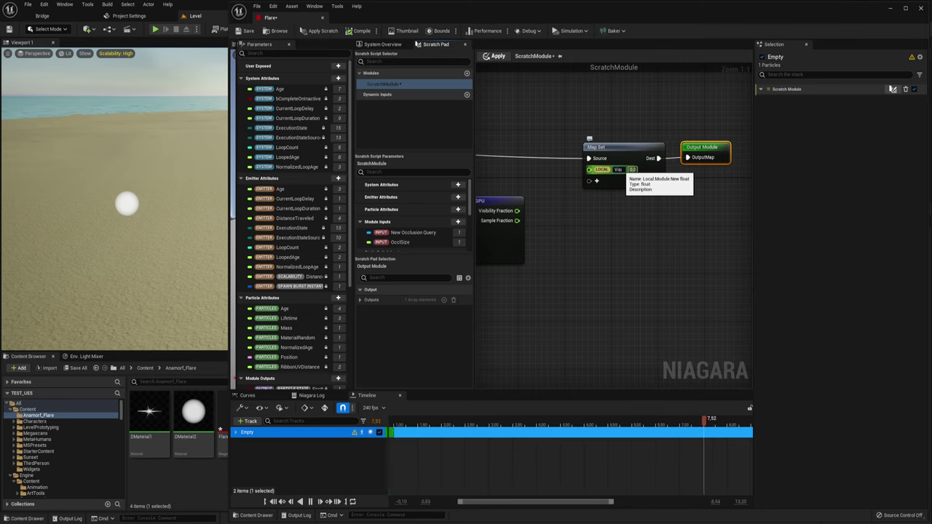
{"action": "type", "text": "ibility"}
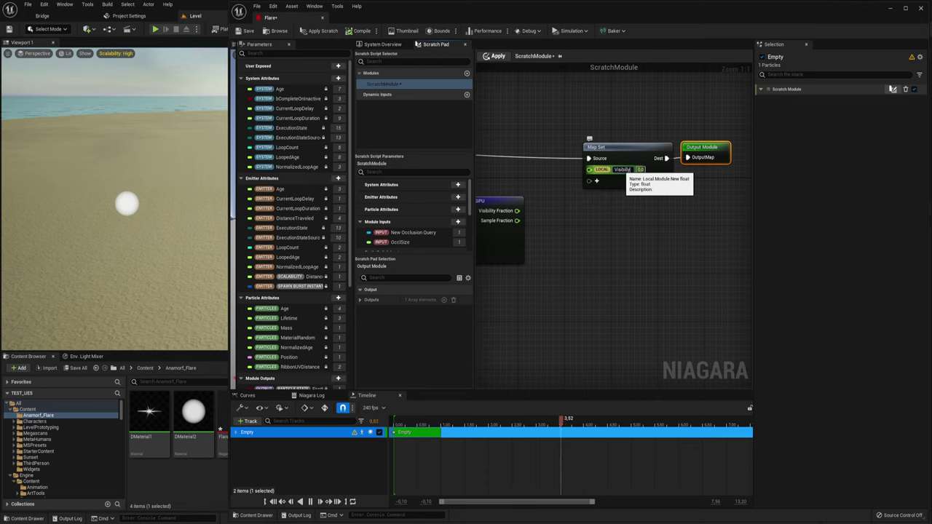
{"action": "left_click", "coordinate": [620, 220]}
{"action": "mouse_move", "coordinate": [599, 239]}
{"action": "right_mouse_down"}
{"action": "mouse_move", "coordinate": [645, 243]}
{"action": "mouse_move", "coordinate": [616, 225]}
{"action": "right_mouse_up"}
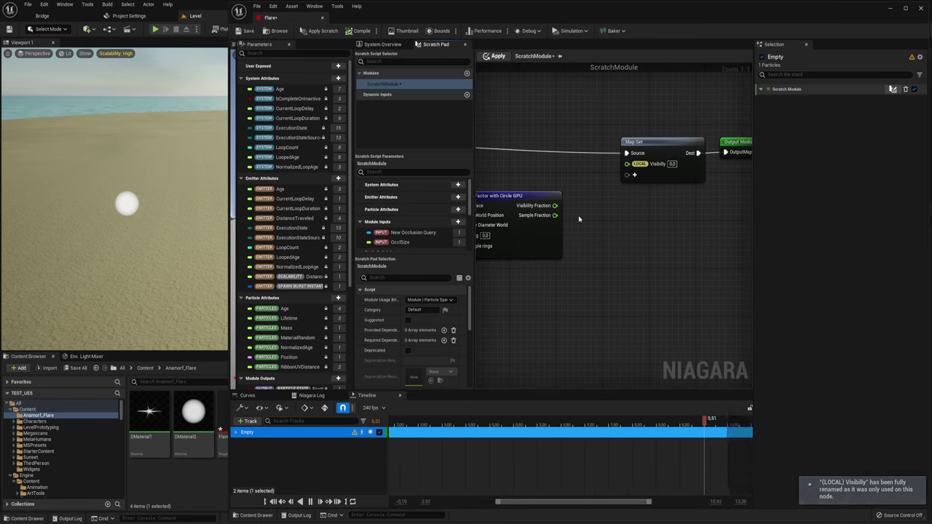
Wire Visibility Fraction into Visibility and move that pin to the PARTICLES namespace.
{"action": "left_click_drag", "start_coordinate": [555, 205], "coordinate": [627, 163]}
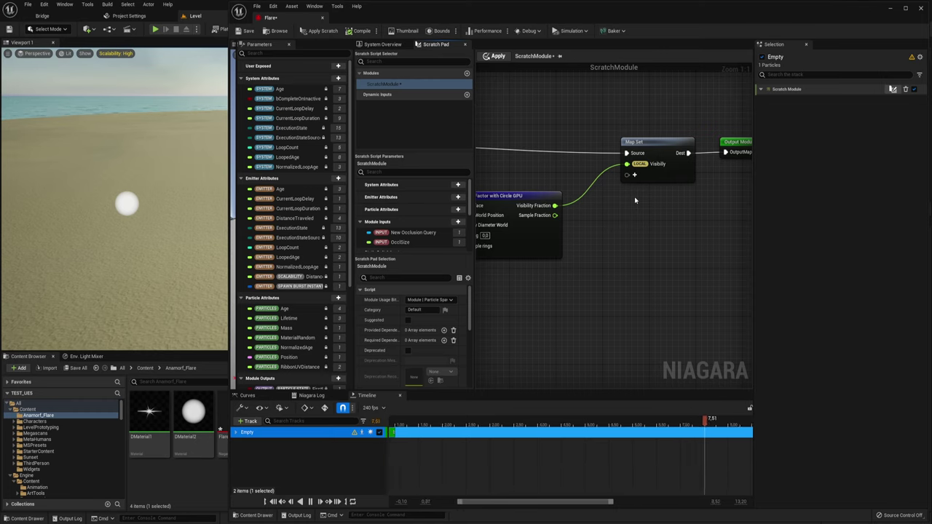
{"action": "right_click", "coordinate": [658, 165]}
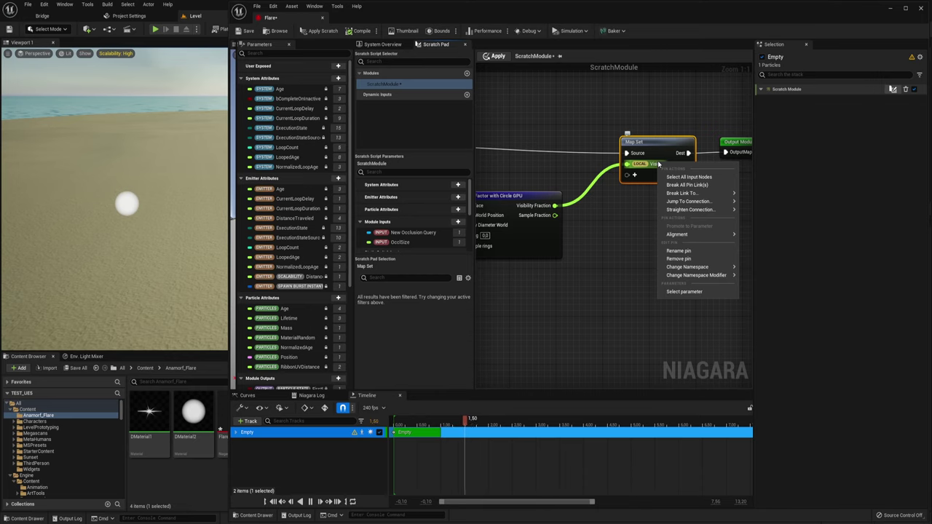
{"action": "mouse_move", "coordinate": [688, 267]}
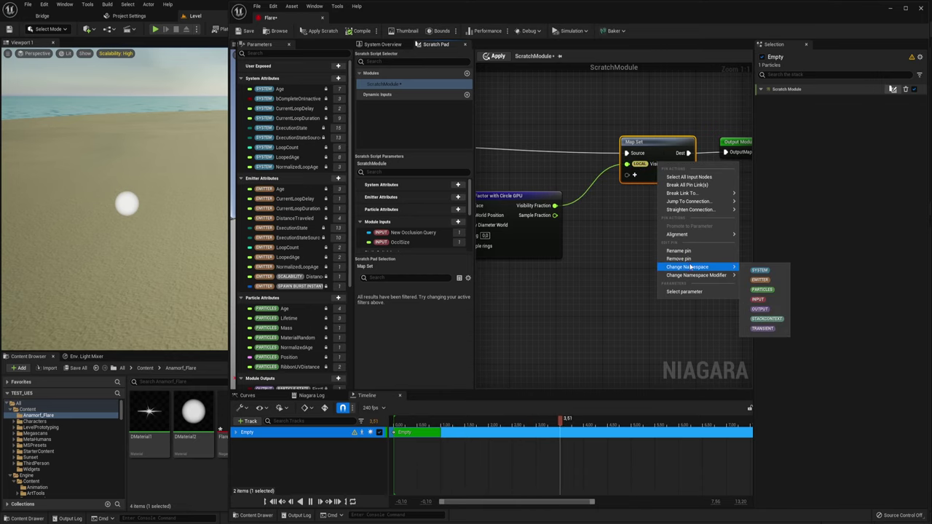
{"action": "left_click", "coordinate": [762, 289]}
{"action": "mouse_move", "coordinate": [678, 237]}
{"action": "right_mouse_down"}
{"action": "mouse_move", "coordinate": [630, 217]}
{"action": "mouse_move", "coordinate": [642, 220]}
{"action": "mouse_move", "coordinate": [635, 234]}
{"action": "right_mouse_up"}
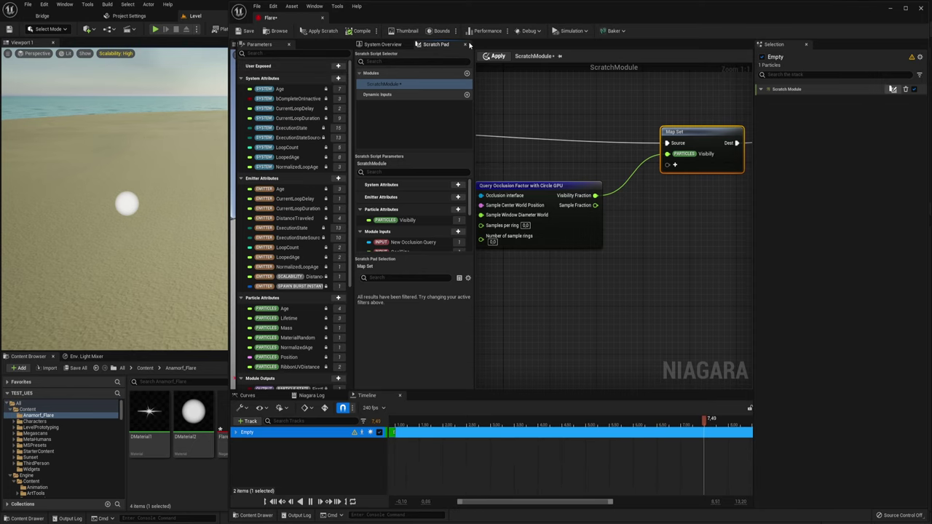
Save Flare and show Empty's Initialize Particle settings in System Overview, widening both panels.
{"action": "left_click", "coordinate": [245, 30]}
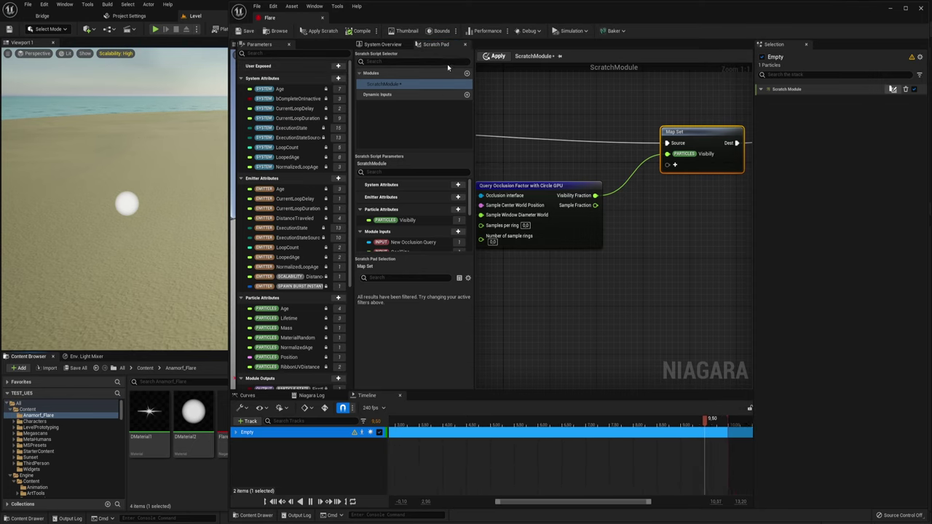
{"action": "left_click", "coordinate": [382, 45]}
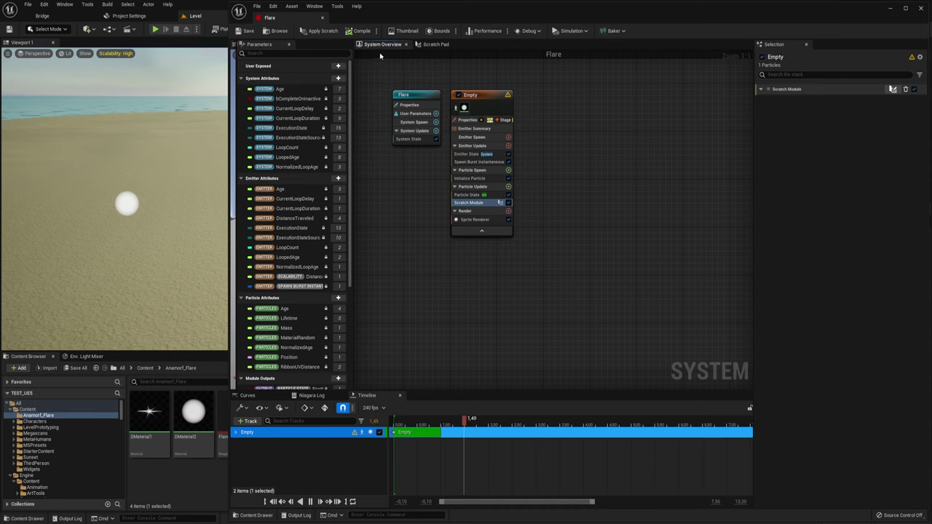
{"action": "right_click_drag", "start_coordinate": [393, 79], "coordinate": [456, 116]}
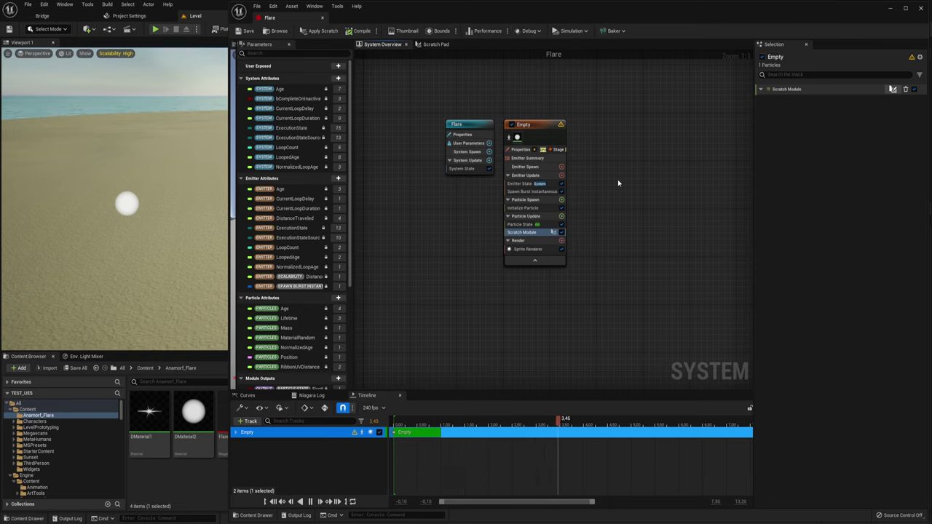
{"action": "left_click", "coordinate": [529, 208]}
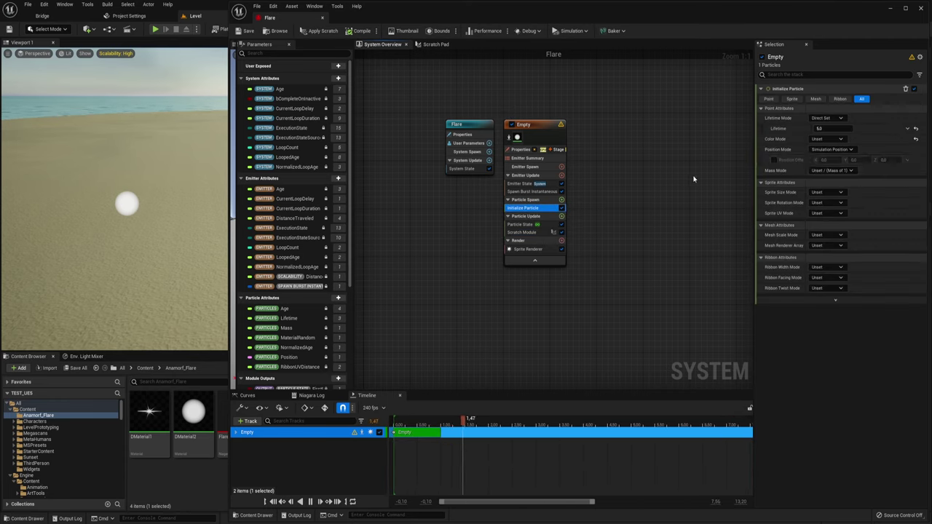
{"action": "left_click_drag", "start_coordinate": [757, 142], "coordinate": [728, 142]}
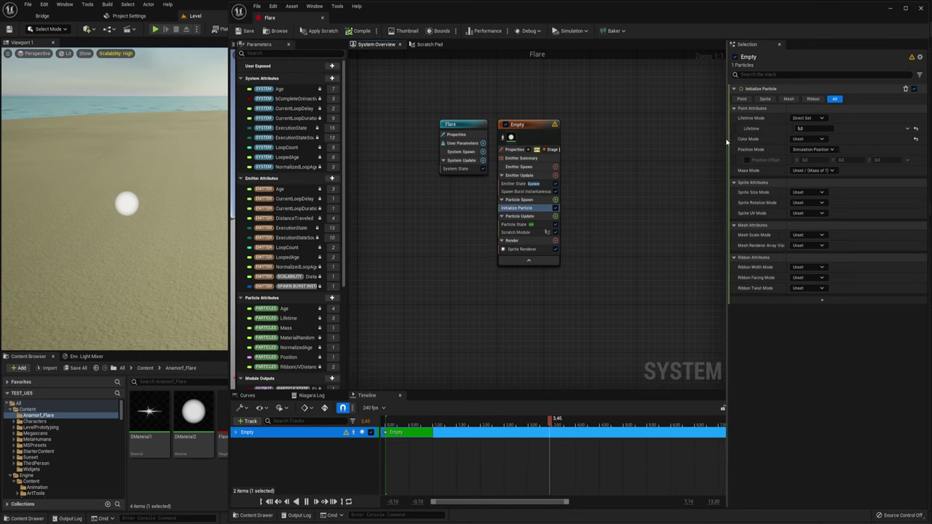
{"action": "left_click_drag", "start_coordinate": [348, 185], "coordinate": [370, 187]}
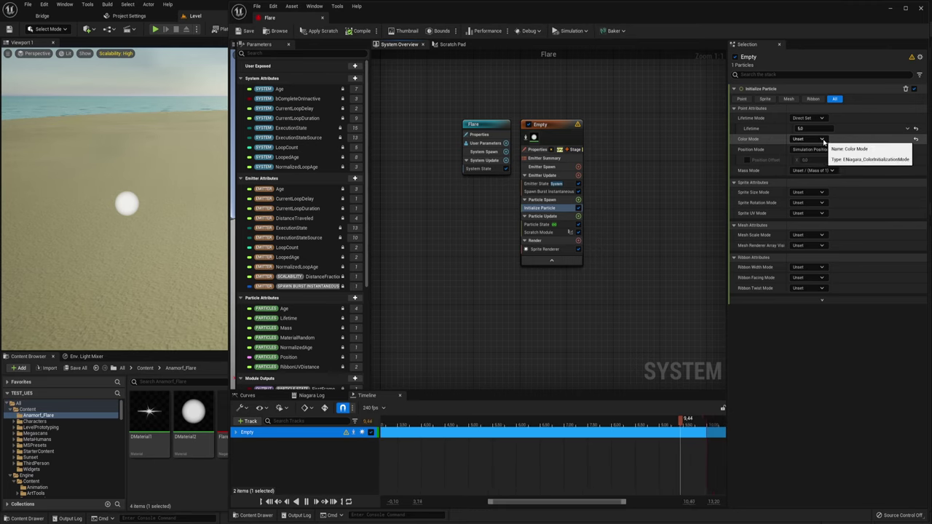
Set Initialize Particle's Color Mode to Direct Set, colour blue-violet (R 0.239168, G 0.225006, B 1.0).
{"action": "left_click", "coordinate": [797, 138]}
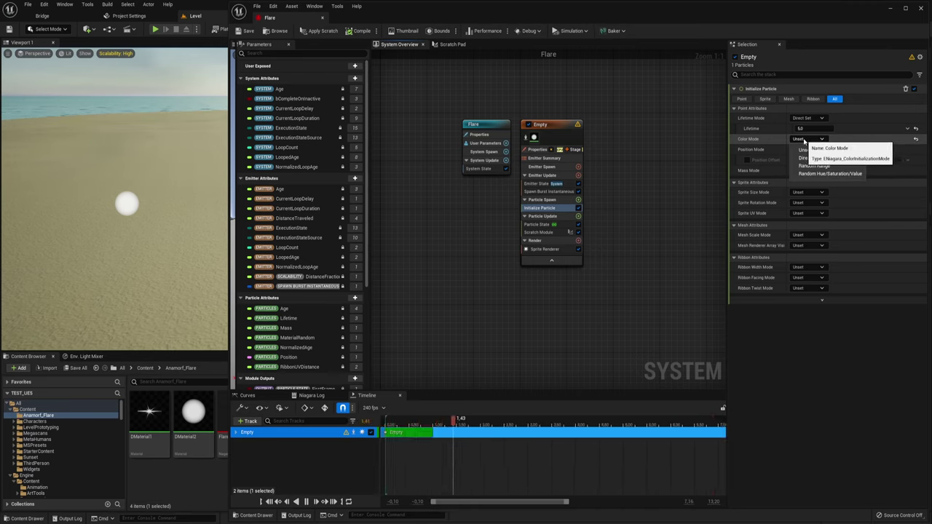
{"action": "left_click", "coordinate": [811, 161]}
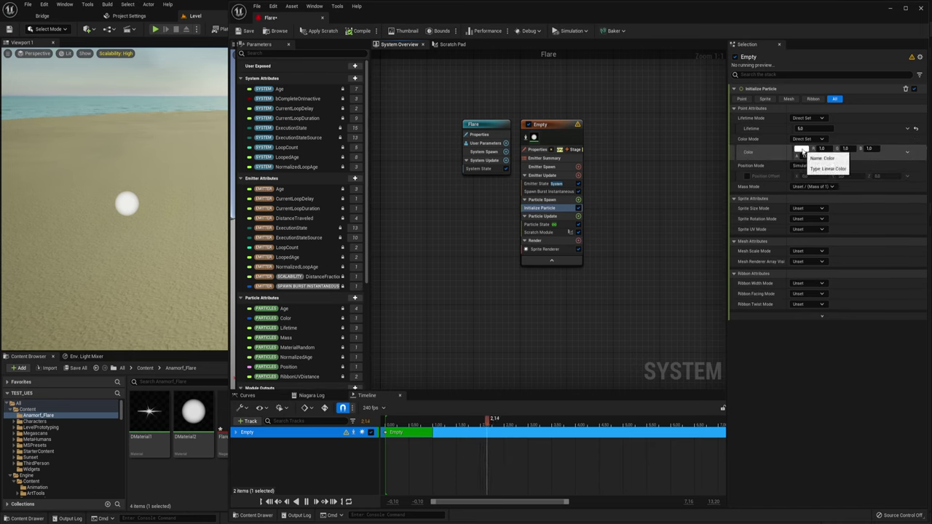
{"action": "left_click", "coordinate": [803, 152]}
{"action": "left_click_drag", "start_coordinate": [672, 179], "coordinate": [673, 209]}
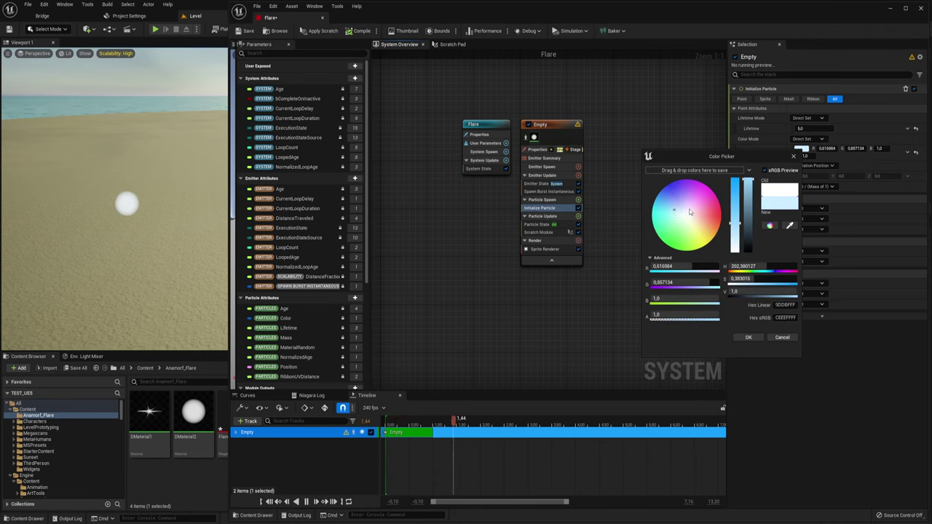
{"action": "left_click", "coordinate": [675, 184]}
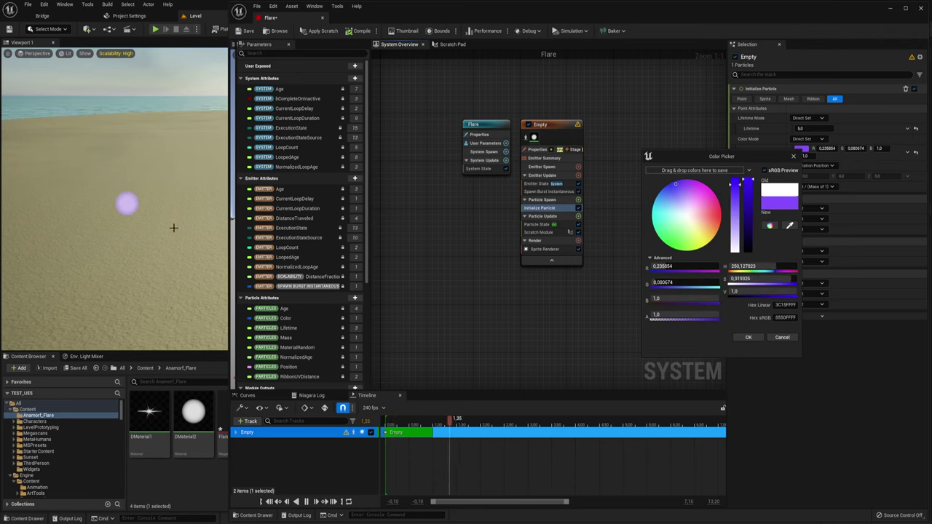
{"action": "mouse_move", "coordinate": [695, 207]}
{"action": "left_mouse_down"}
{"action": "mouse_move", "coordinate": [715, 224]}
{"action": "mouse_move", "coordinate": [720, 216]}
{"action": "mouse_move", "coordinate": [676, 182]}
{"action": "left_mouse_up"}
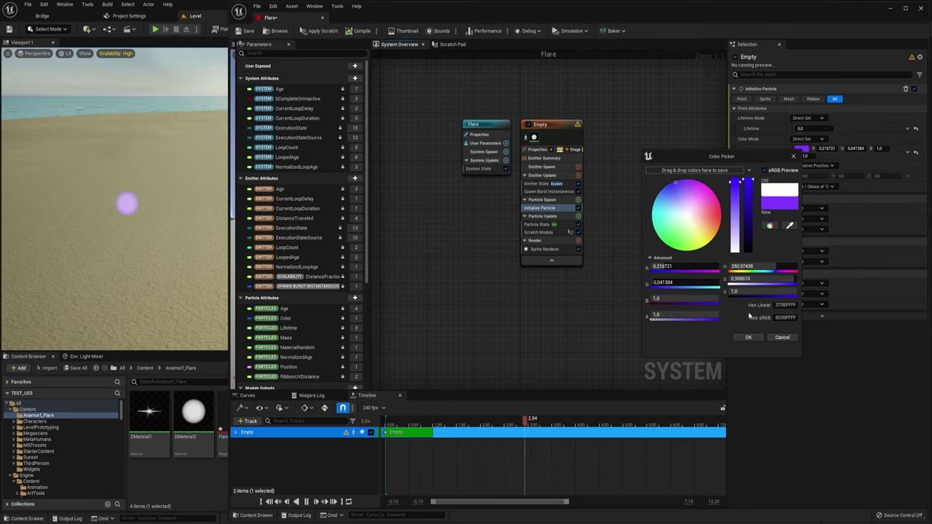
{"action": "left_click", "coordinate": [747, 337]}
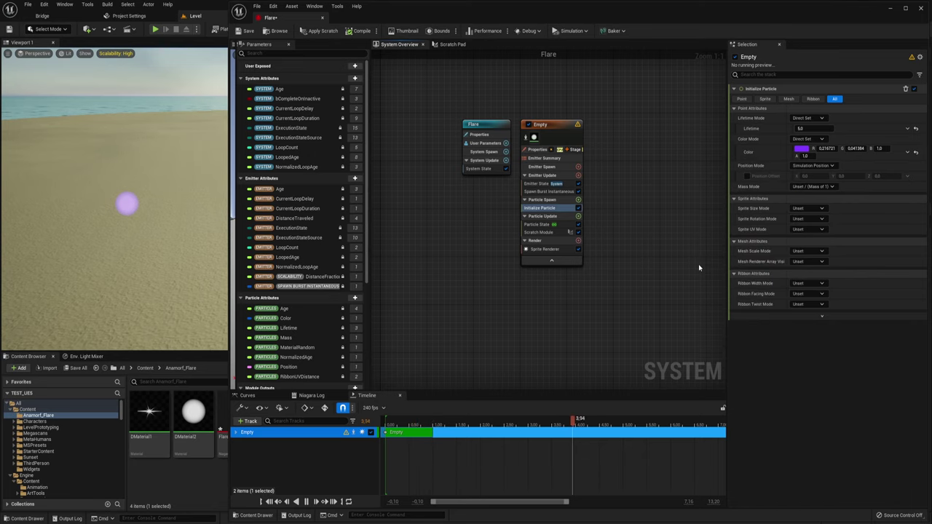
{"action": "left_click", "coordinate": [804, 151]}
{"action": "left_click_drag", "start_coordinate": [676, 183], "coordinate": [676, 194]}
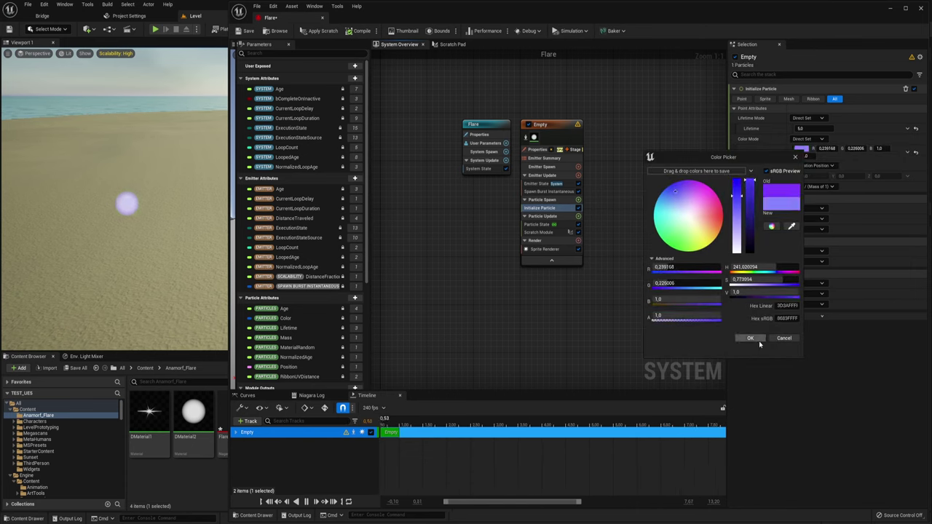
{"action": "left_click", "coordinate": [758, 338]}
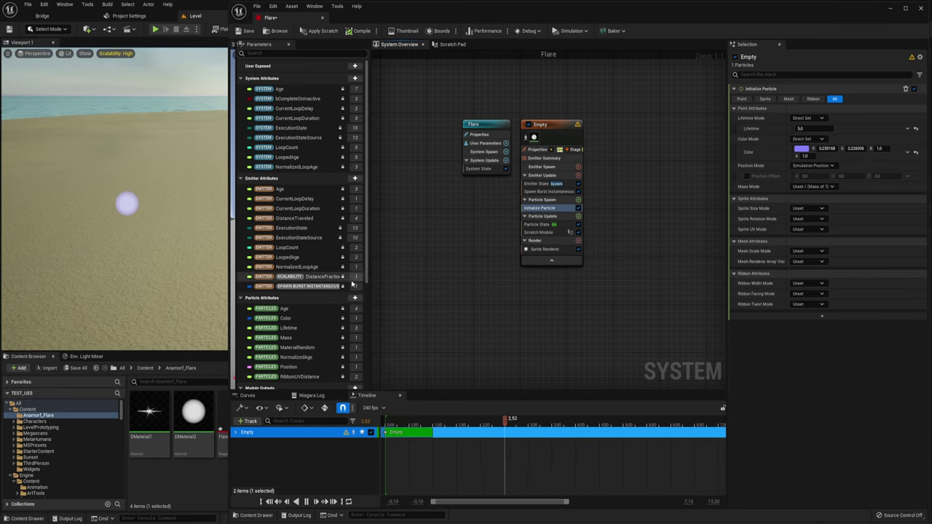
Add a Set (Particles) Color module to Empty's Particle Update from the Color particle attribute.
{"action": "scroll", "coordinate": [309, 266], "scroll_direction": "down", "scroll_amount": 3}
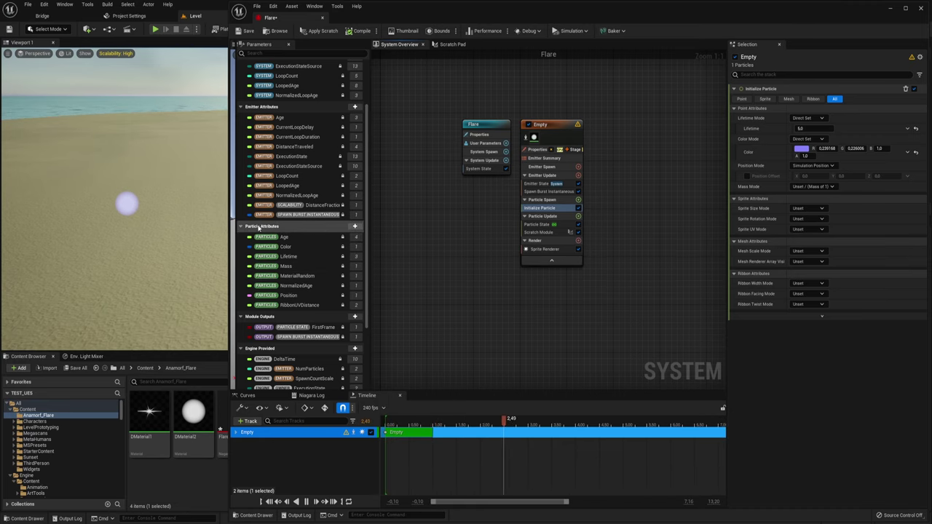
{"action": "left_click", "coordinate": [356, 228]}
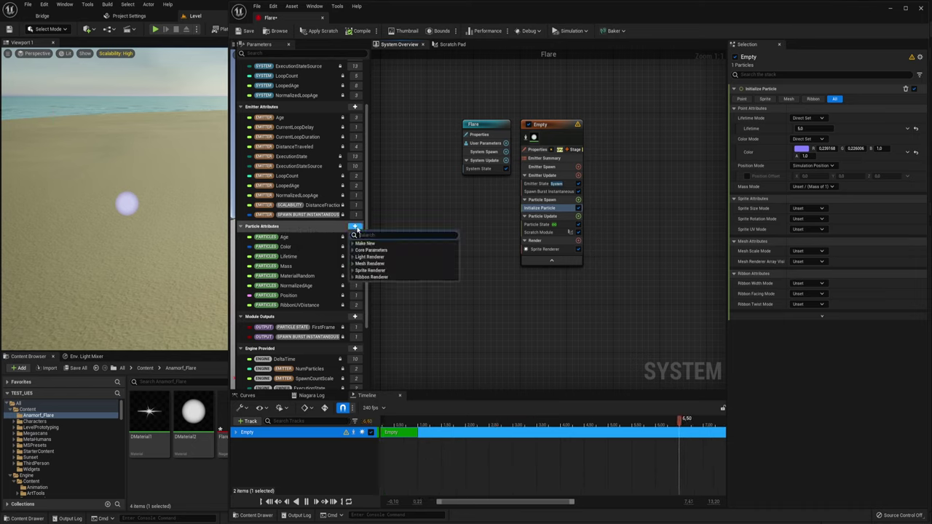
{"action": "type", "text": "Color"}
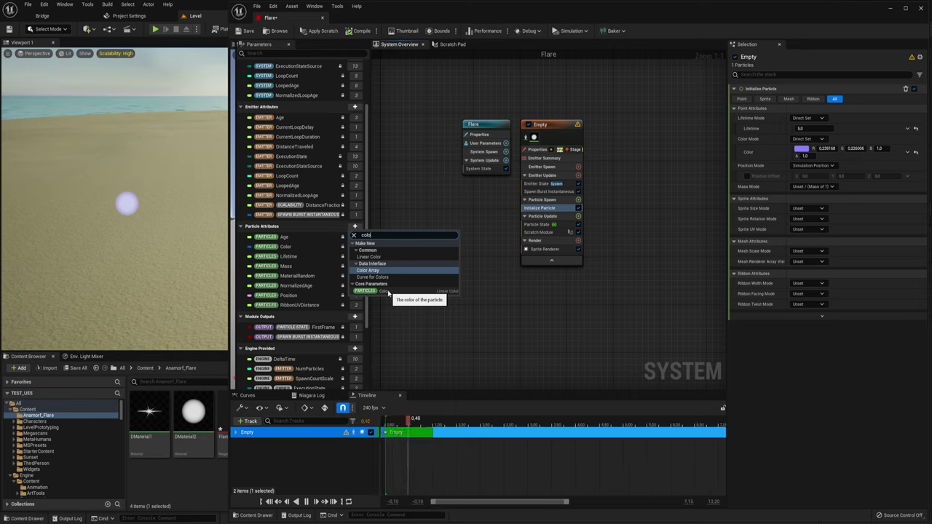
{"action": "left_click", "coordinate": [388, 291]}
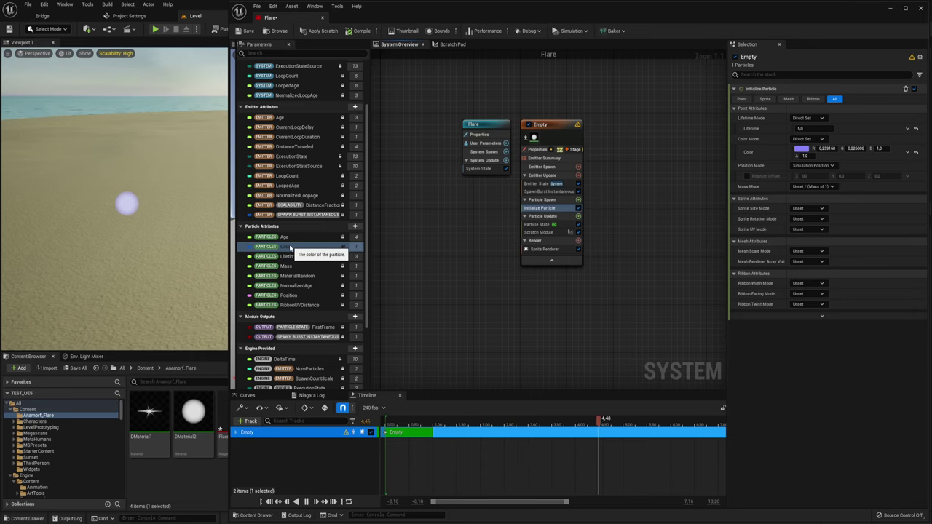
{"action": "left_click_drag", "start_coordinate": [290, 249], "coordinate": [540, 239]}
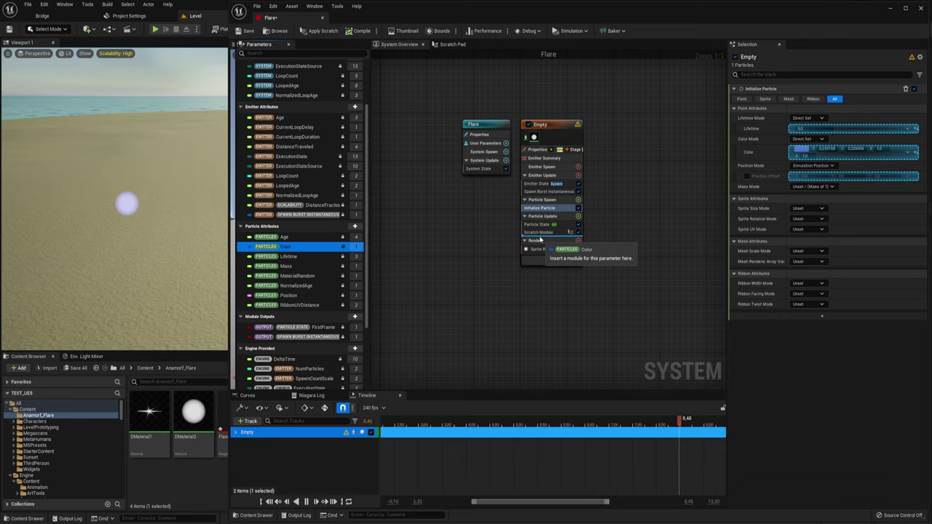
{"action": "left_click_drag", "start_coordinate": [541, 239], "coordinate": [543, 237]}
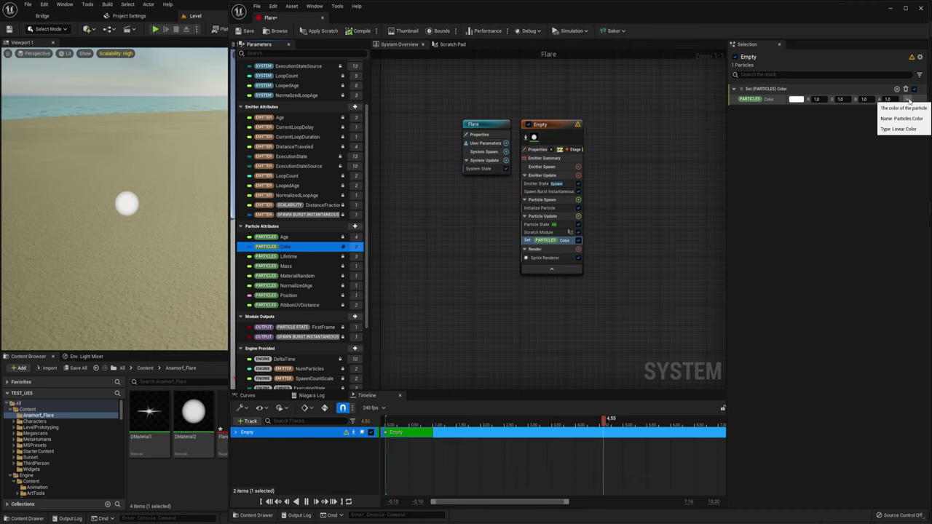
Set the Color input's dynamic input to Multiply Linear Color.
{"action": "left_click", "coordinate": [908, 99]}
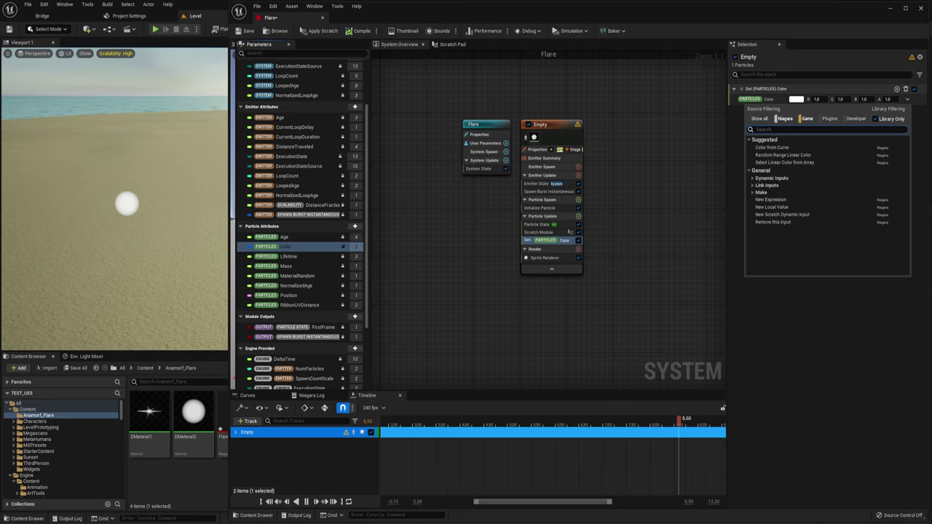
{"action": "type", "text": "M"}
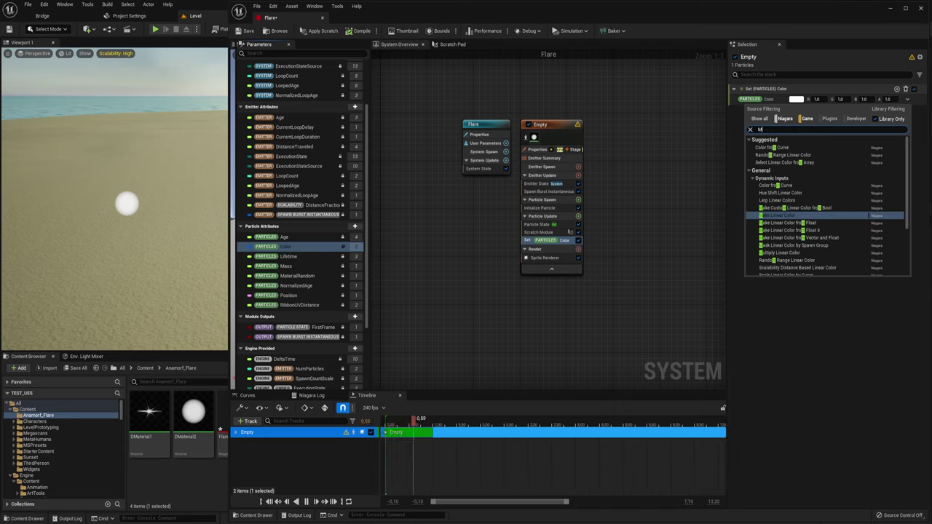
{"action": "left_click", "coordinate": [908, 99]}
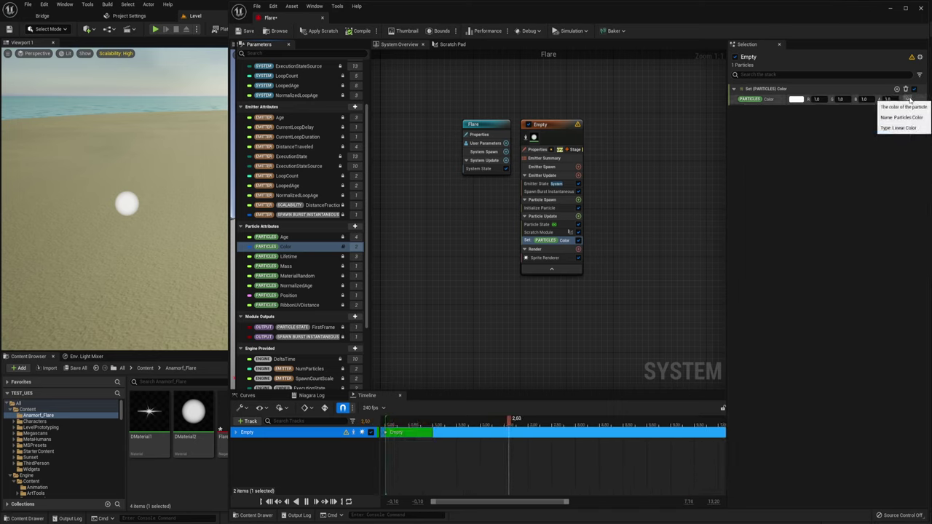
{"action": "left_click", "coordinate": [908, 99]}
{"action": "type", "text": "M"}
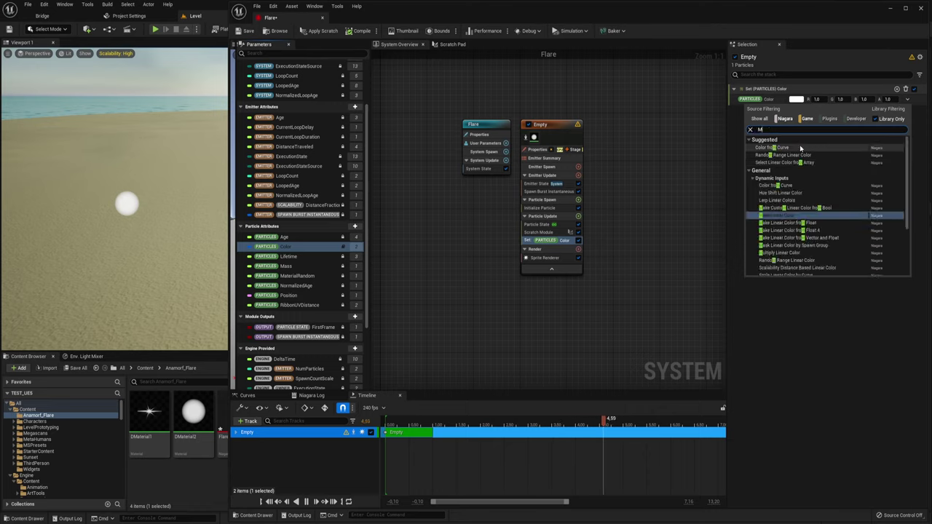
{"action": "type", "text": "u"}
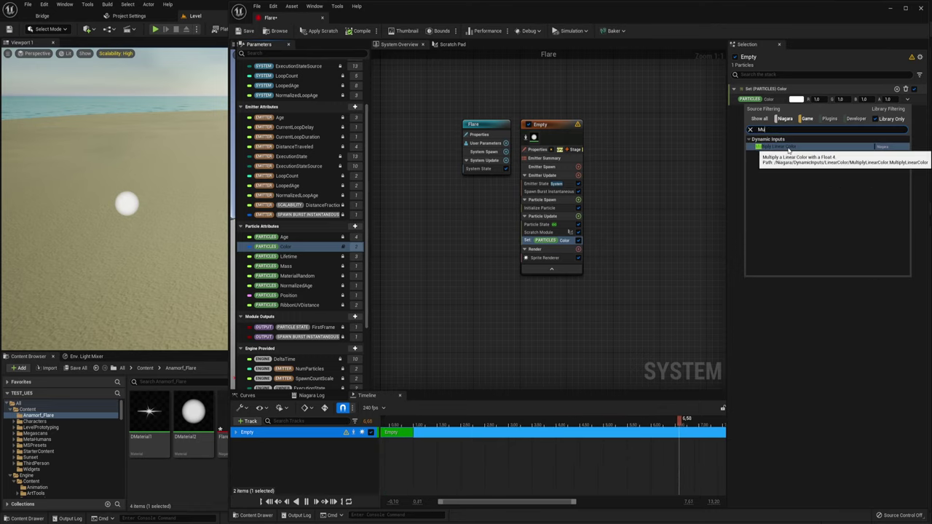
{"action": "left_click", "coordinate": [800, 147]}
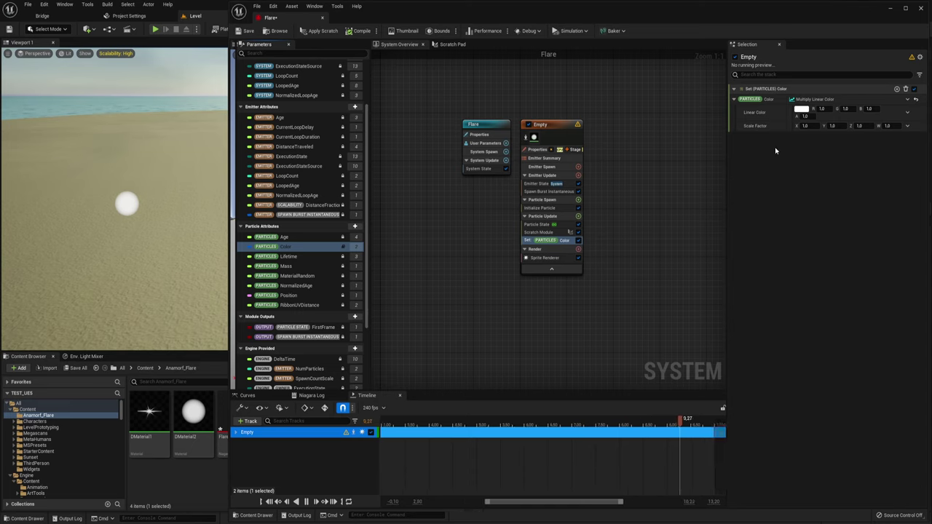
Drive the Multiply Linear Color's Scale Factor from a Make Vector 4.
{"action": "left_click", "coordinate": [908, 125]}
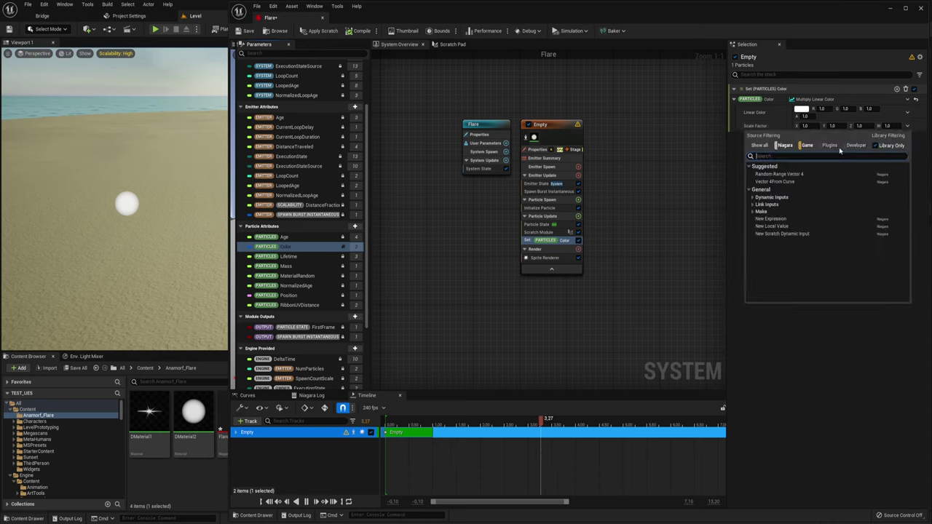
{"action": "type", "text": "Ve"}
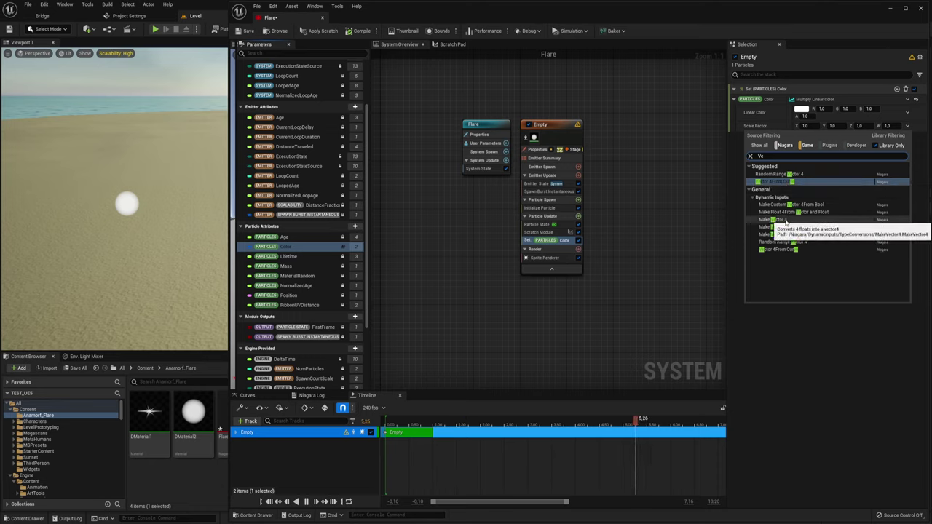
{"action": "left_click", "coordinate": [786, 220]}
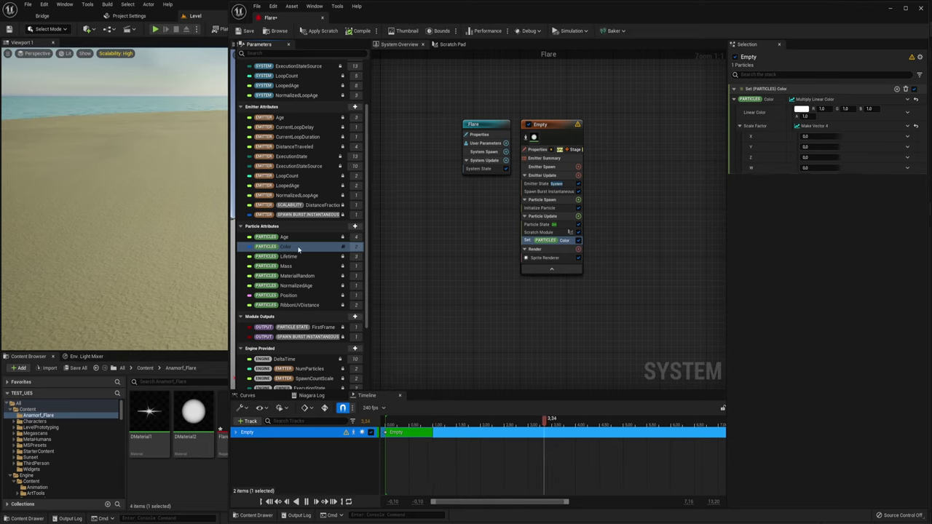
Scroll through the Parameters list and widen it with its splitter.
{"action": "scroll", "coordinate": [297, 250], "scroll_direction": "down", "scroll_amount": 1}
{"action": "scroll", "coordinate": [294, 259], "scroll_direction": "down", "scroll_amount": 2}
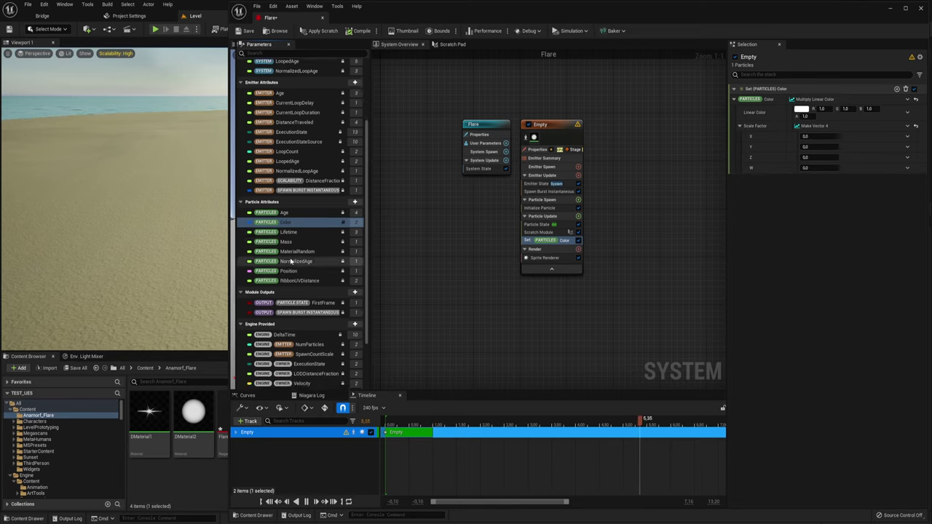
{"action": "scroll", "coordinate": [304, 295], "scroll_direction": "down", "scroll_amount": 3}
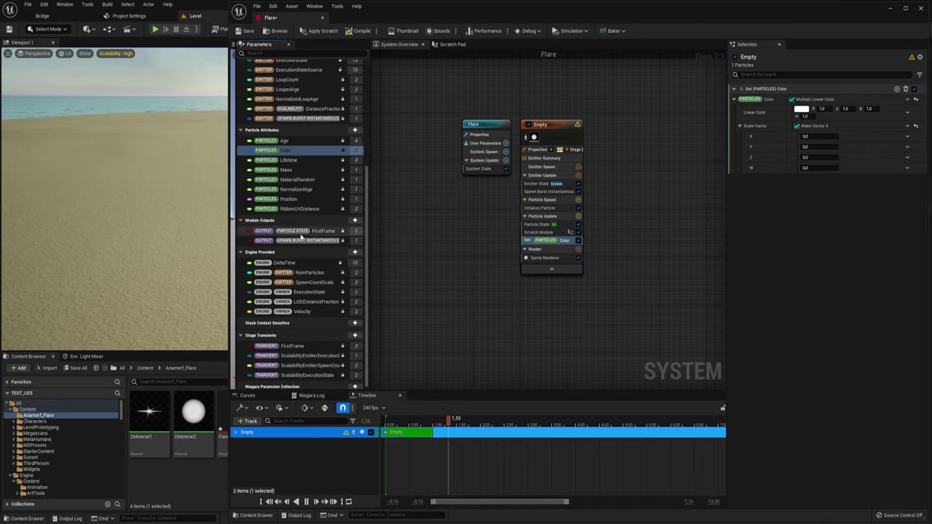
{"action": "scroll", "coordinate": [296, 233], "scroll_direction": "up", "scroll_amount": 2}
{"action": "scroll", "coordinate": [296, 234], "scroll_direction": "up", "scroll_amount": 1}
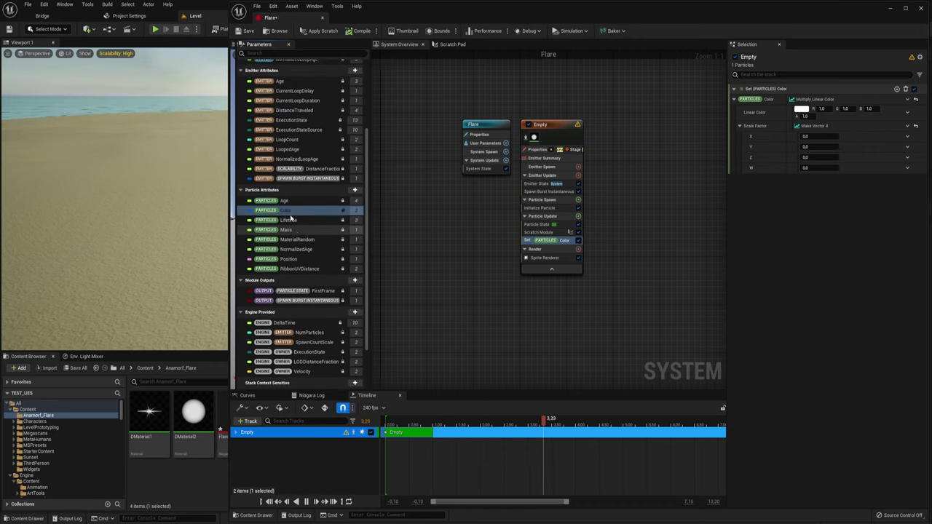
{"action": "scroll", "coordinate": [295, 216], "scroll_direction": "up", "scroll_amount": 2}
{"action": "scroll", "coordinate": [295, 215], "scroll_direction": "down", "scroll_amount": 2}
{"action": "scroll", "coordinate": [295, 215], "scroll_direction": "down", "scroll_amount": 2}
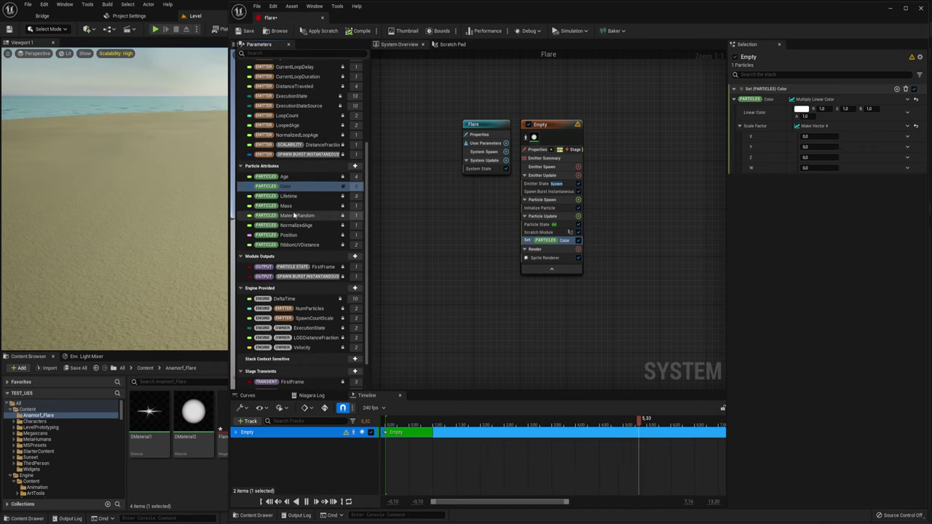
{"action": "scroll", "coordinate": [295, 215], "scroll_direction": "down", "scroll_amount": 2}
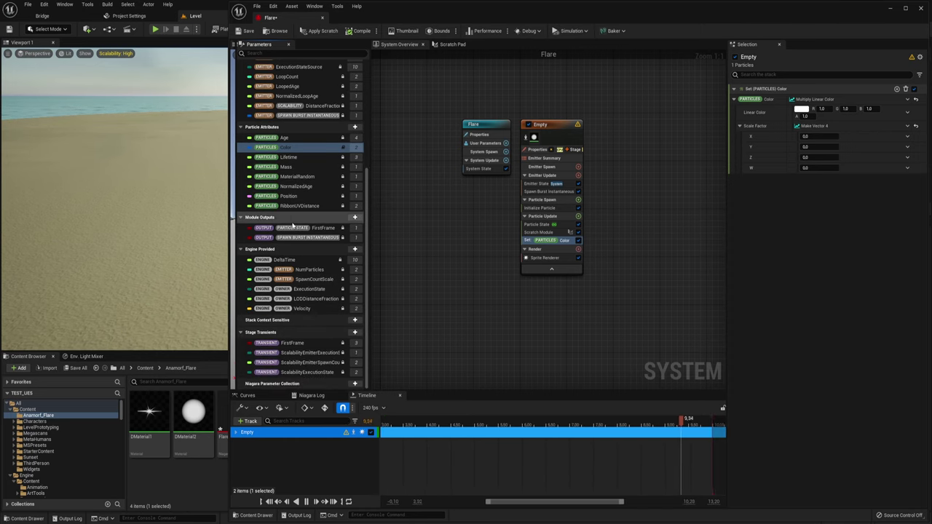
{"action": "scroll", "coordinate": [291, 217], "scroll_direction": "up", "scroll_amount": 1}
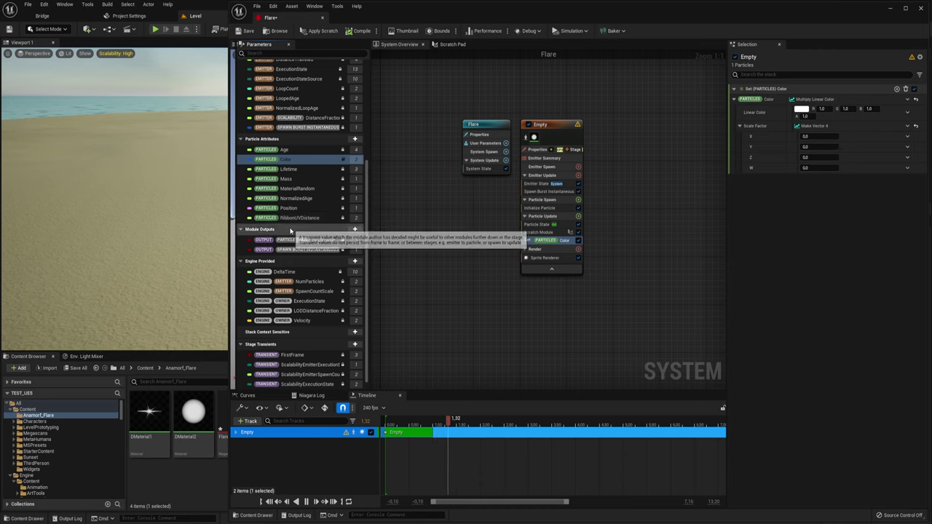
{"action": "scroll", "coordinate": [298, 263], "scroll_direction": "up", "scroll_amount": 4}
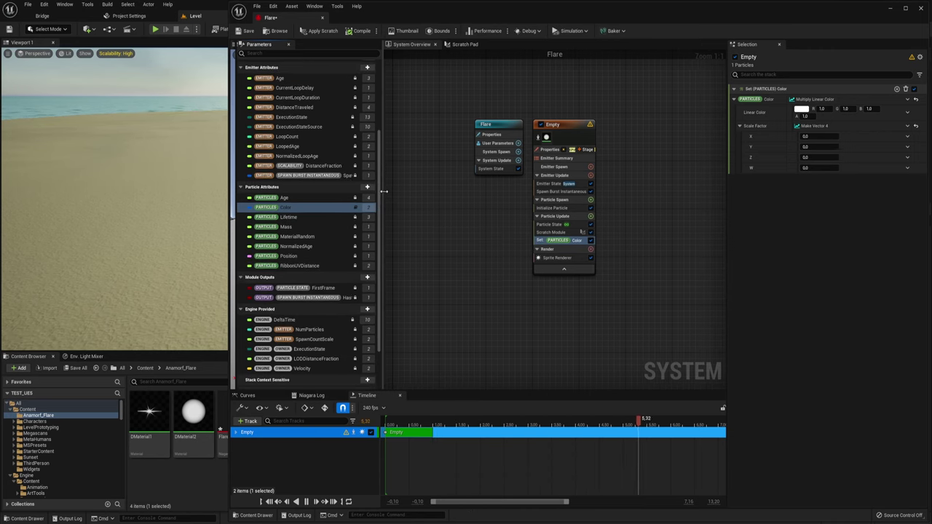
{"action": "left_click_drag", "start_coordinate": [371, 192], "coordinate": [415, 192]}
Save the Flare system with Ctrl+S.
{"action": "key", "text": "ctrl+s"}
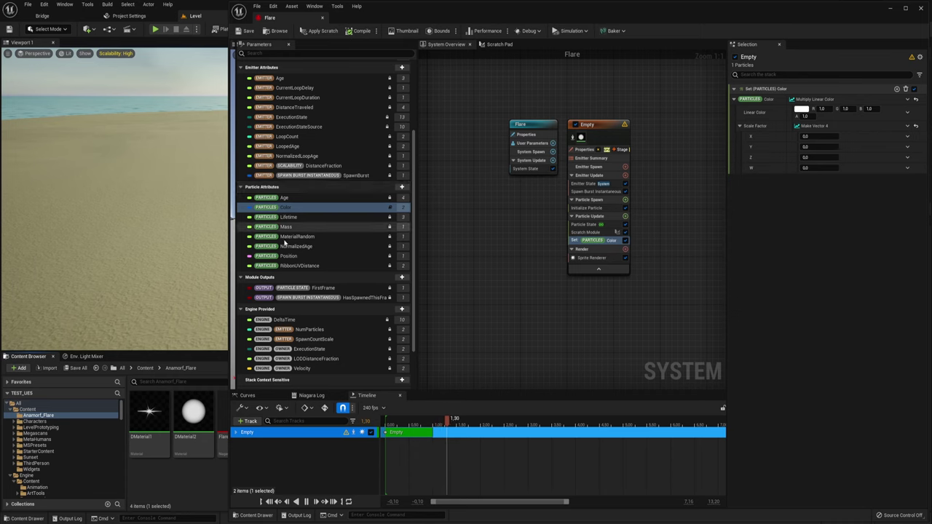
{"action": "scroll", "coordinate": [291, 240], "scroll_direction": "up", "scroll_amount": 1}
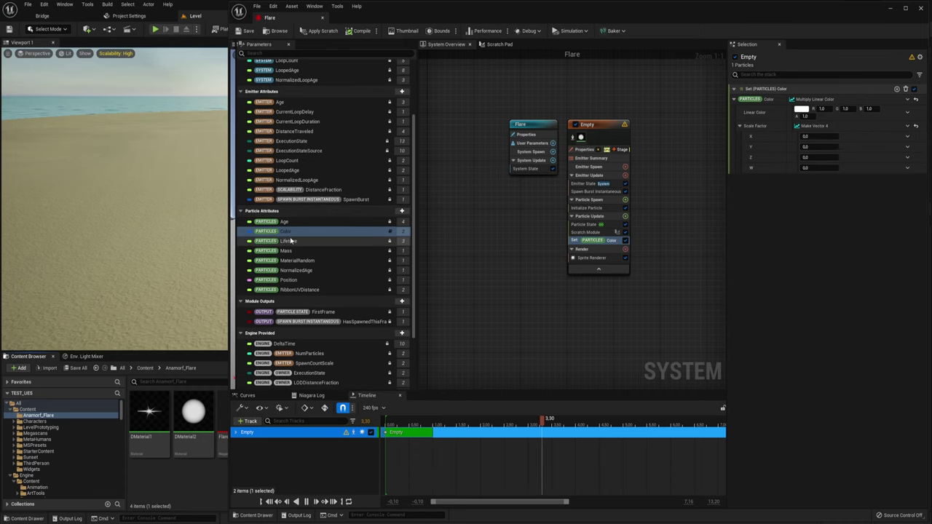
{"action": "scroll", "coordinate": [290, 239], "scroll_direction": "up", "scroll_amount": 2}
{"action": "scroll", "coordinate": [298, 228], "scroll_direction": "up", "scroll_amount": 1}
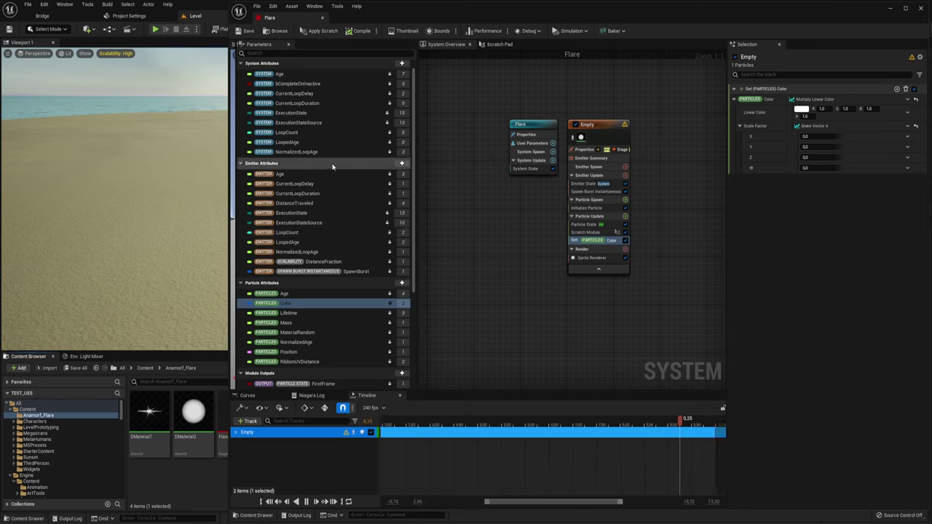
{"action": "left_click", "coordinate": [401, 163]}
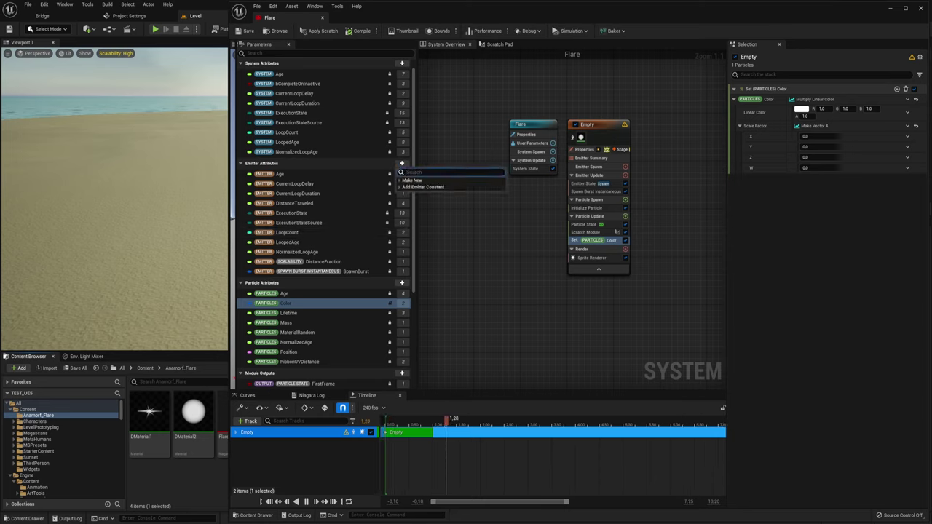
{"action": "type", "text": "vi"}
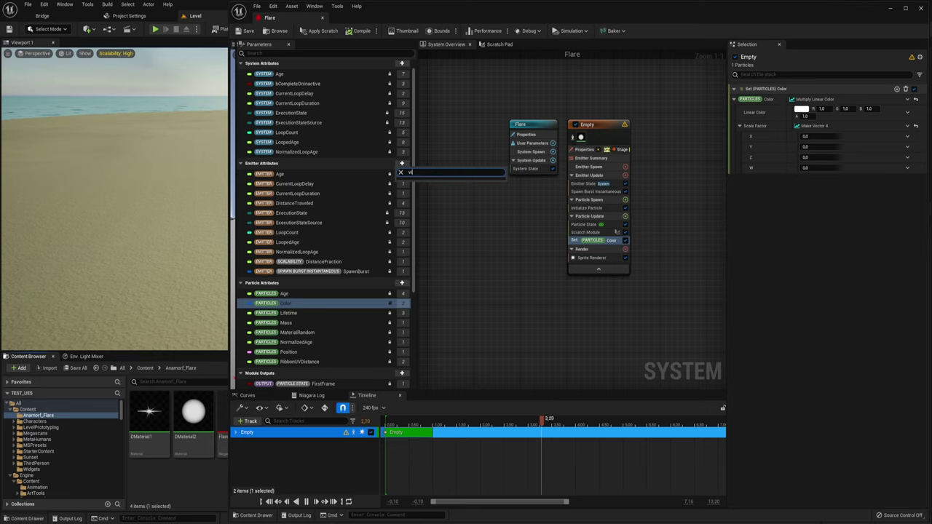
{"action": "key", "text": "BackSpace"}
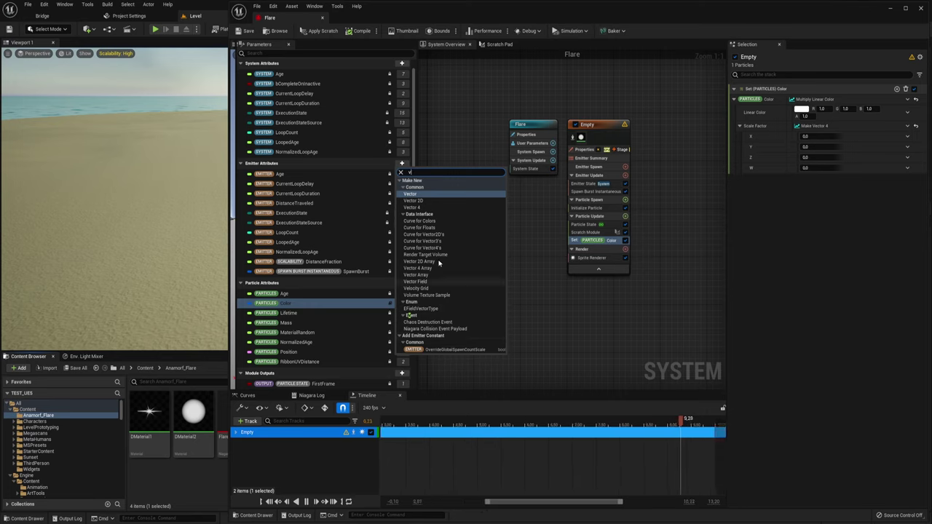
{"action": "key", "text": "Escape"}
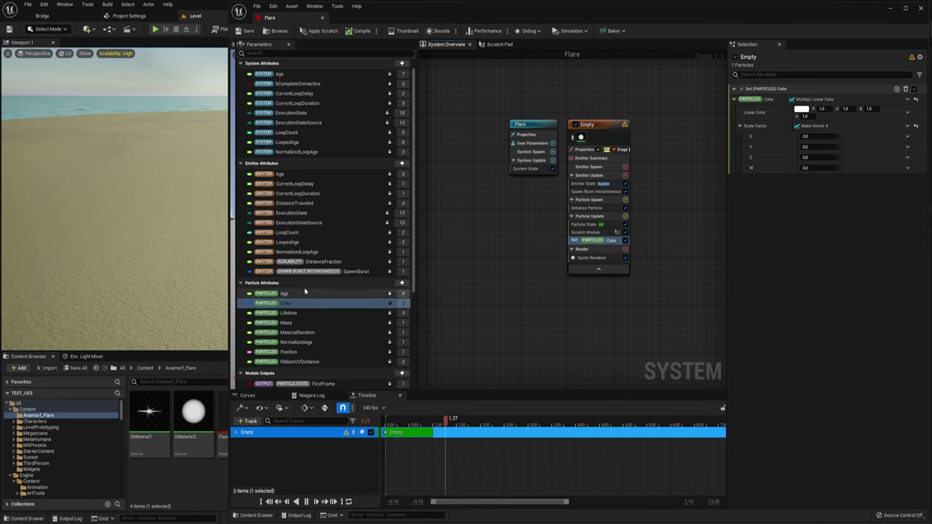
{"action": "scroll", "coordinate": [294, 270], "scroll_direction": "down", "scroll_amount": 1}
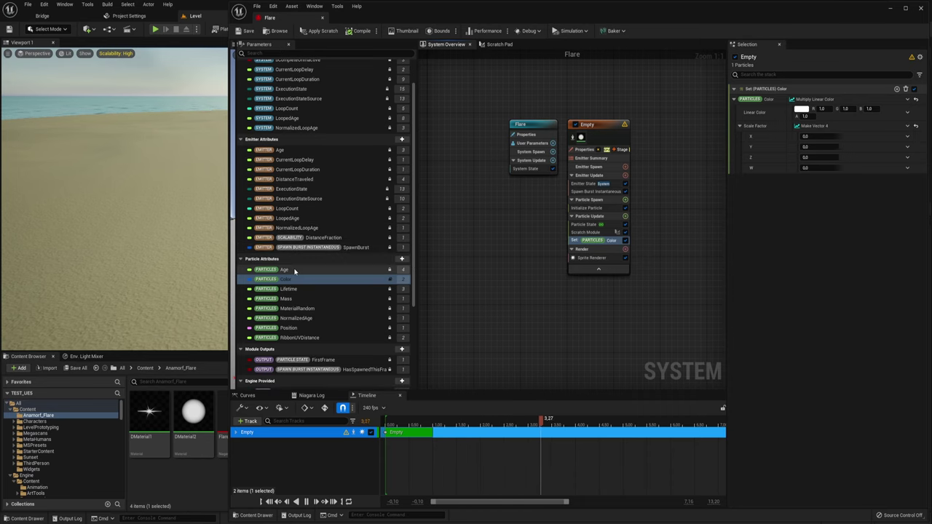
{"action": "scroll", "coordinate": [299, 324], "scroll_direction": "down", "scroll_amount": 1}
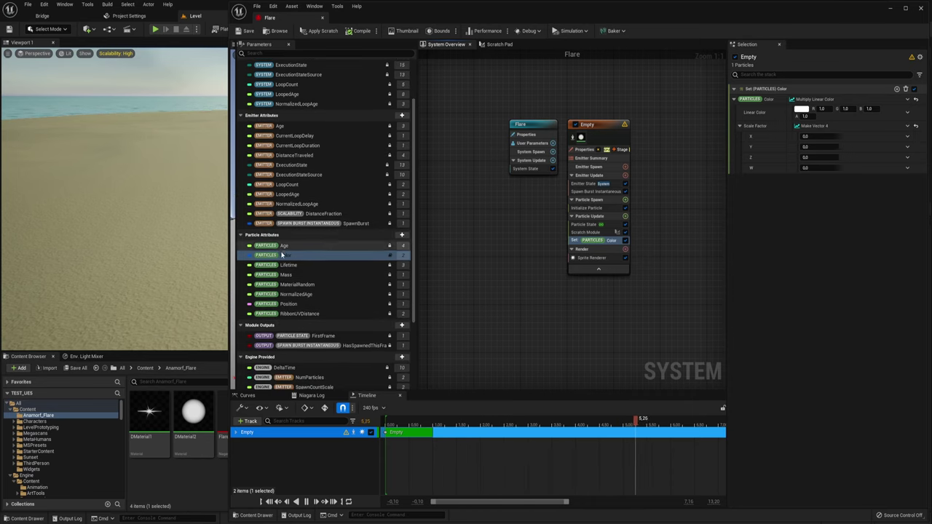
Apply the scratch module changes that store Visibility Fraction into PARTICLES Visibility.
{"action": "left_click", "coordinate": [500, 43]}
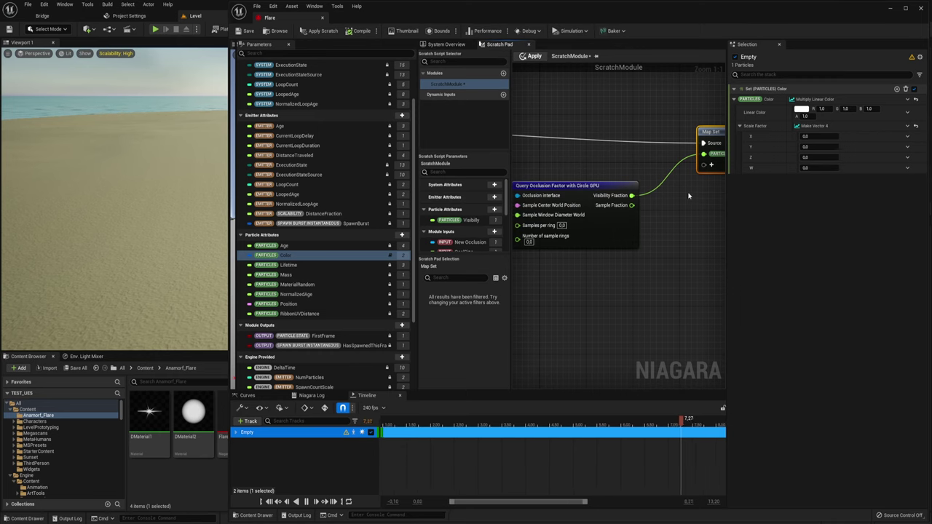
{"action": "right_click_drag", "start_coordinate": [689, 195], "coordinate": [551, 177]}
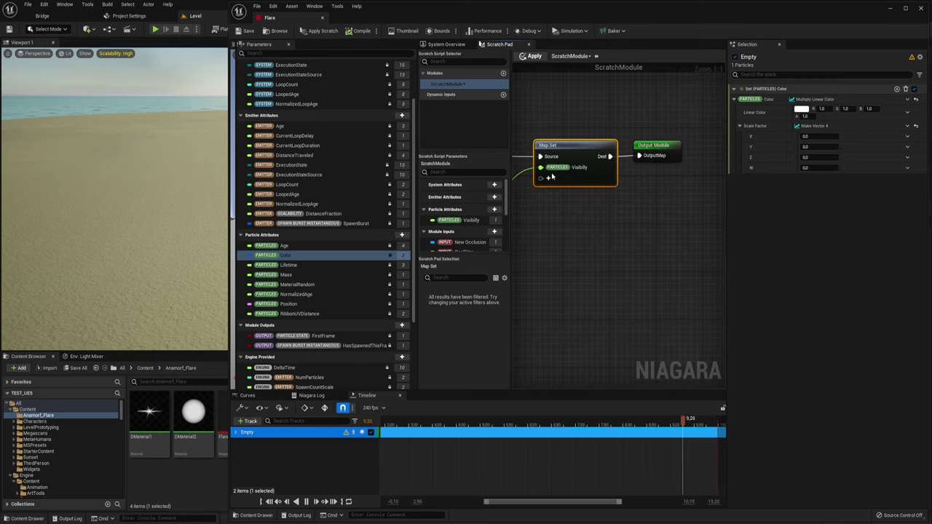
{"action": "mouse_move", "coordinate": [562, 214]}
{"action": "right_mouse_down"}
{"action": "mouse_move", "coordinate": [663, 185]}
{"action": "mouse_move", "coordinate": [687, 204]}
{"action": "mouse_move", "coordinate": [614, 236]}
{"action": "right_mouse_up"}
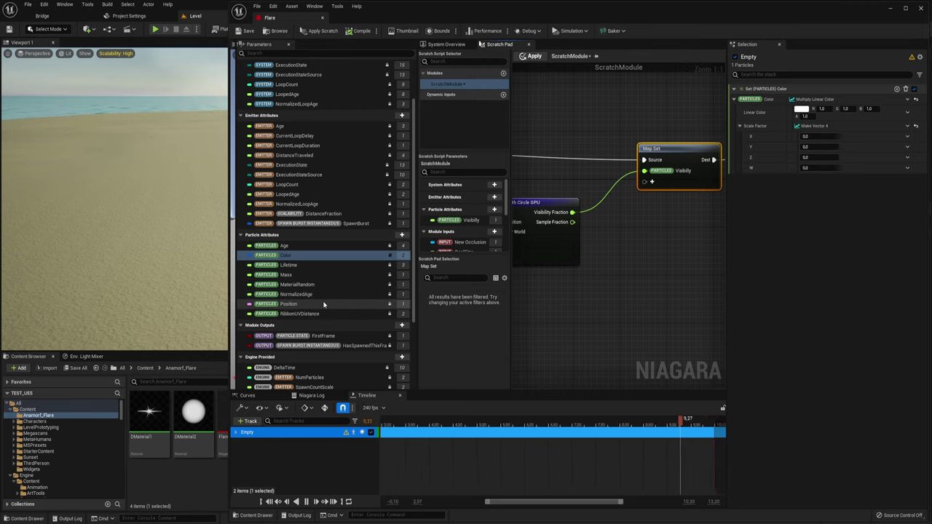
{"action": "scroll", "coordinate": [326, 299], "scroll_direction": "down", "scroll_amount": 2}
{"action": "scroll", "coordinate": [325, 305], "scroll_direction": "down", "scroll_amount": 3}
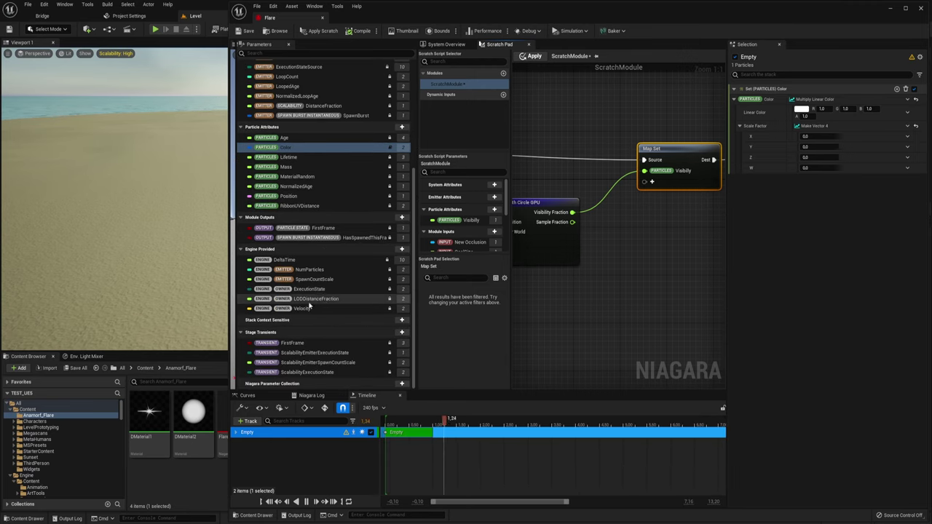
{"action": "scroll", "coordinate": [310, 307], "scroll_direction": "up", "scroll_amount": 3}
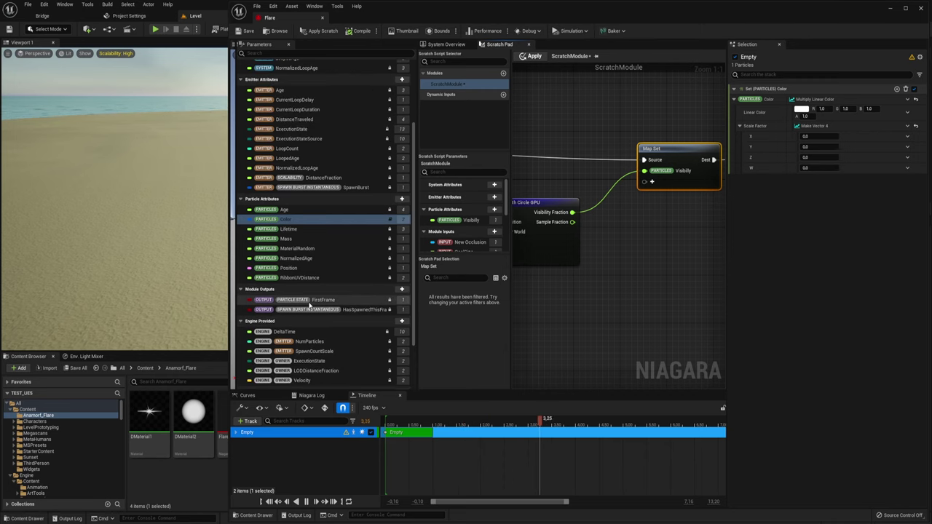
{"action": "scroll", "coordinate": [293, 211], "scroll_direction": "up", "scroll_amount": 2}
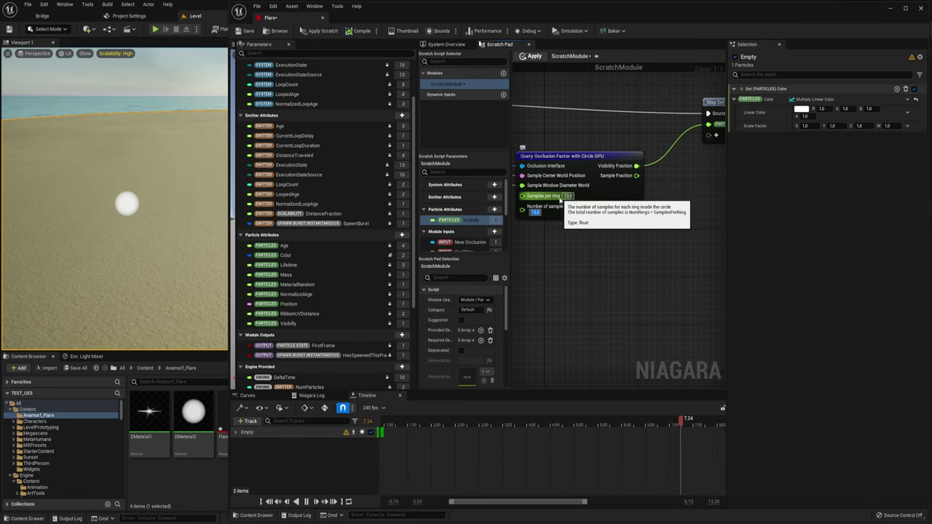
{"action": "right_click_drag", "start_coordinate": [567, 254], "coordinate": [564, 275]}
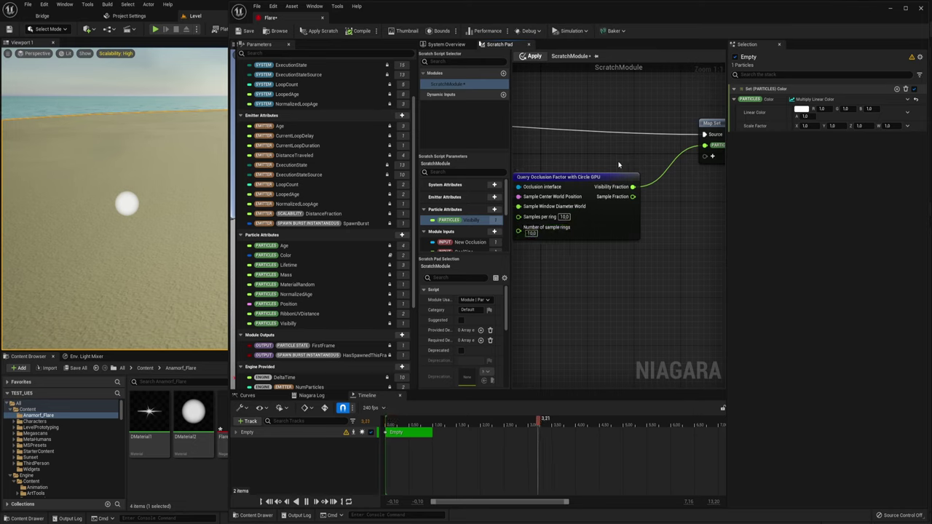
{"action": "left_click", "coordinate": [535, 59]}
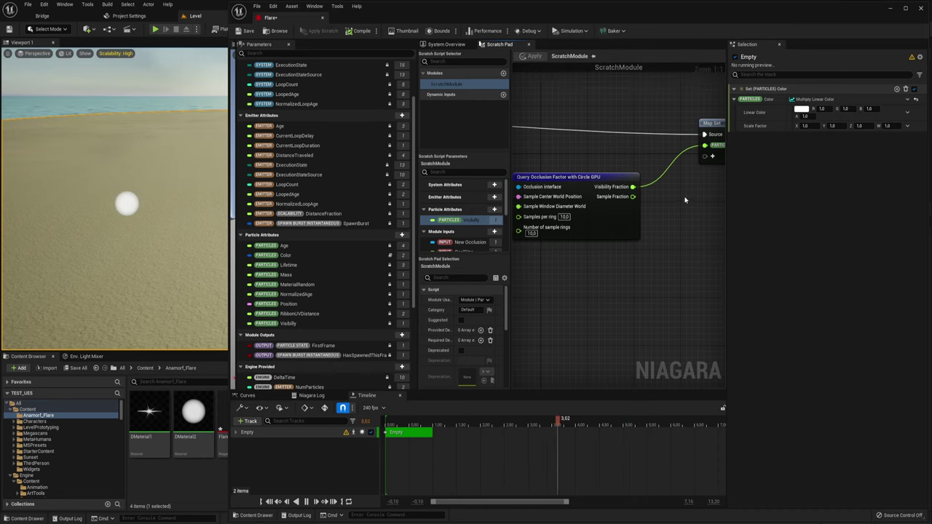
Nudge the Map Set and Output Module nodes up, then return to Flare's System Overview.
{"action": "right_click_drag", "start_coordinate": [685, 199], "coordinate": [503, 232]}
{"action": "left_click_drag", "start_coordinate": [655, 139], "coordinate": [568, 186]}
{"action": "left_click_drag", "start_coordinate": [610, 164], "coordinate": [610, 151]}
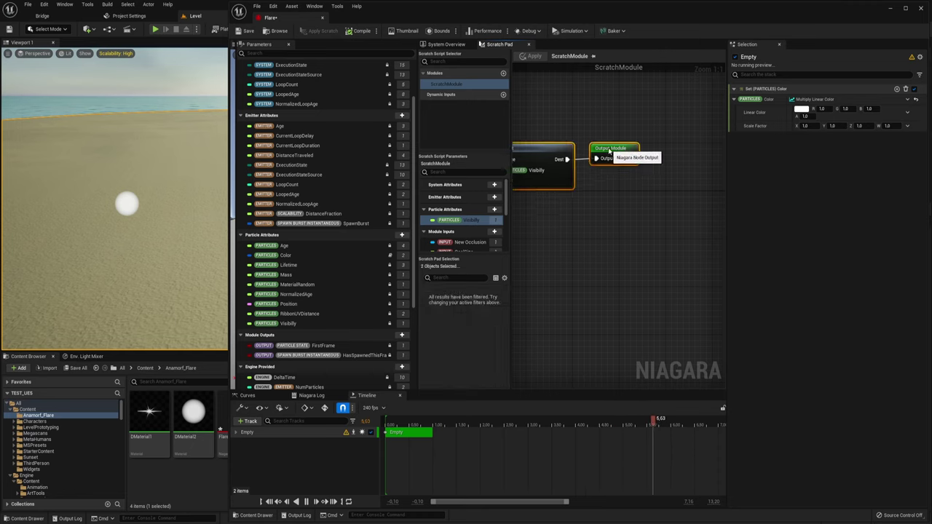
{"action": "right_click_drag", "start_coordinate": [525, 160], "coordinate": [659, 153]}
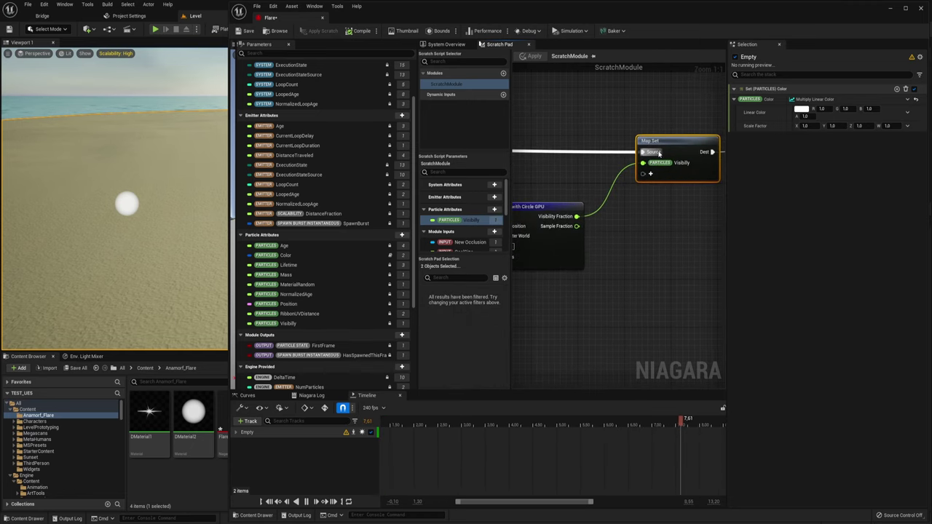
{"action": "right_click_drag", "start_coordinate": [578, 104], "coordinate": [584, 120]}
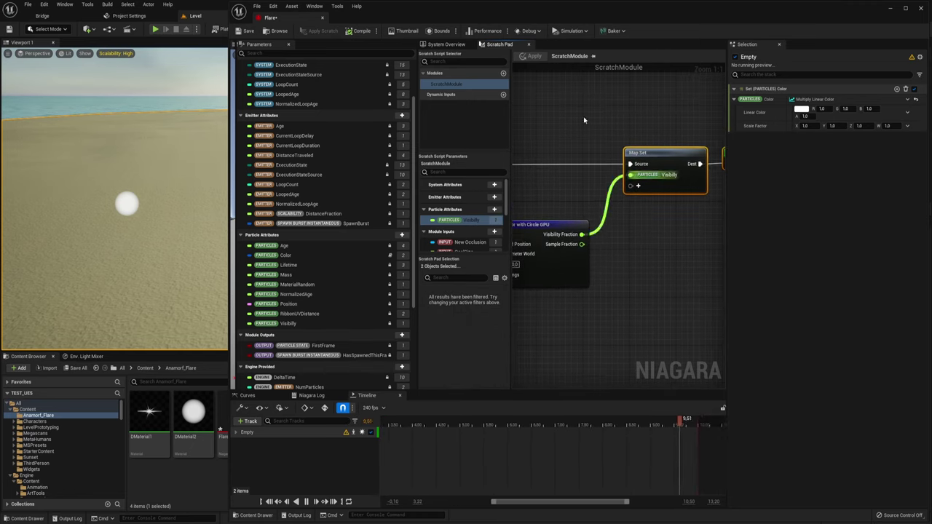
{"action": "left_click", "coordinate": [447, 43]}
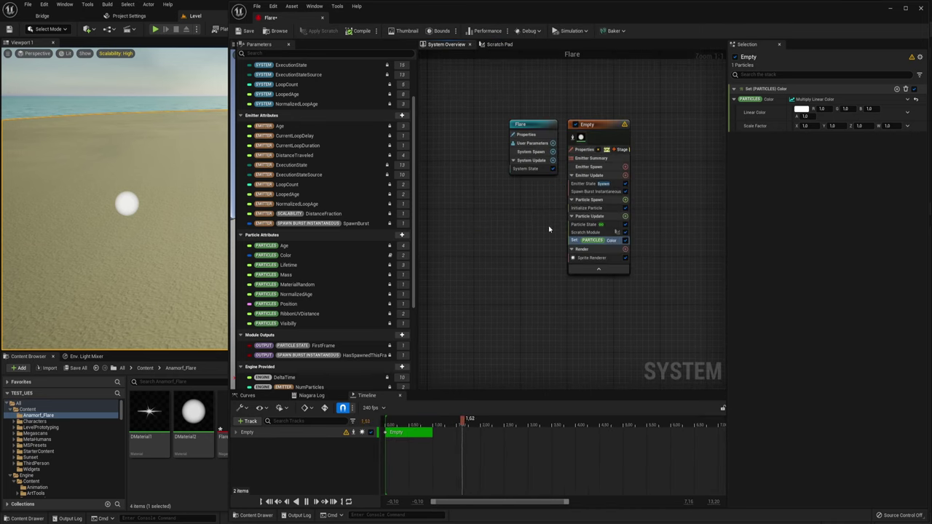
Set Scale Factor to Make Vector 4 and bind PARTICLES Visibility to its W input.
{"action": "left_click", "coordinate": [907, 126]}
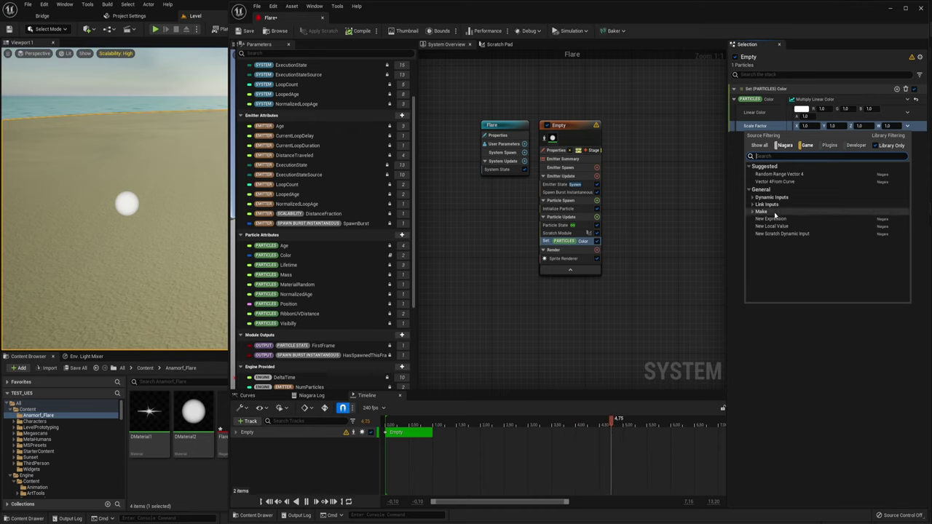
{"action": "type", "text": "make"}
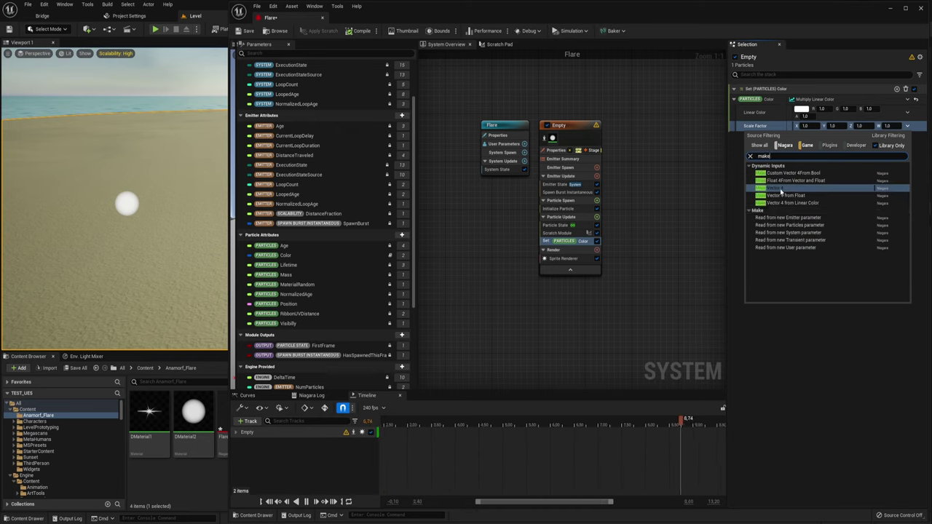
{"action": "left_click", "coordinate": [781, 188]}
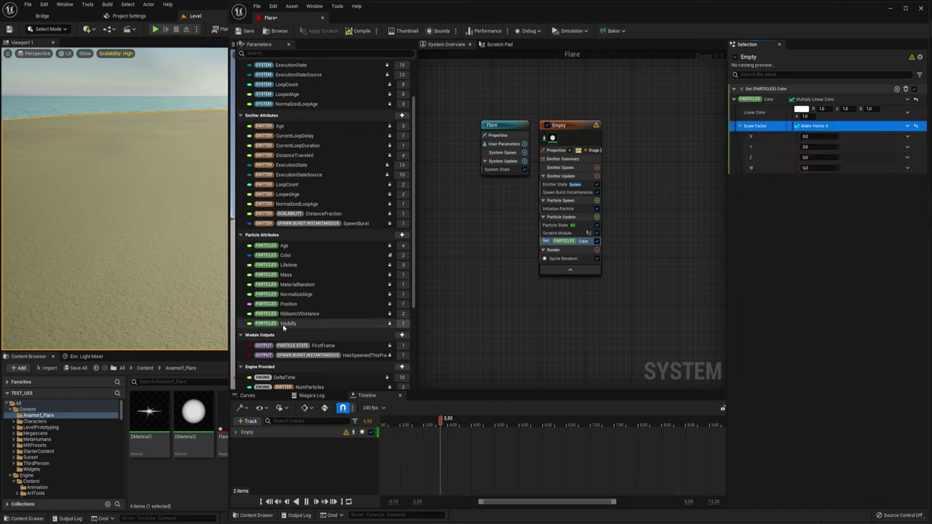
{"action": "left_click_drag", "start_coordinate": [283, 324], "coordinate": [806, 172]}
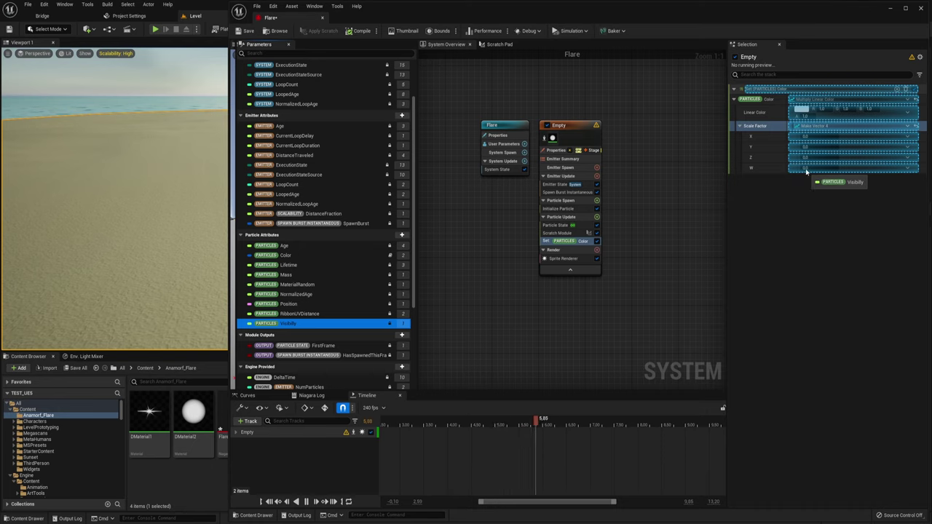
{"action": "left_click_drag", "start_coordinate": [806, 173], "coordinate": [801, 169]}
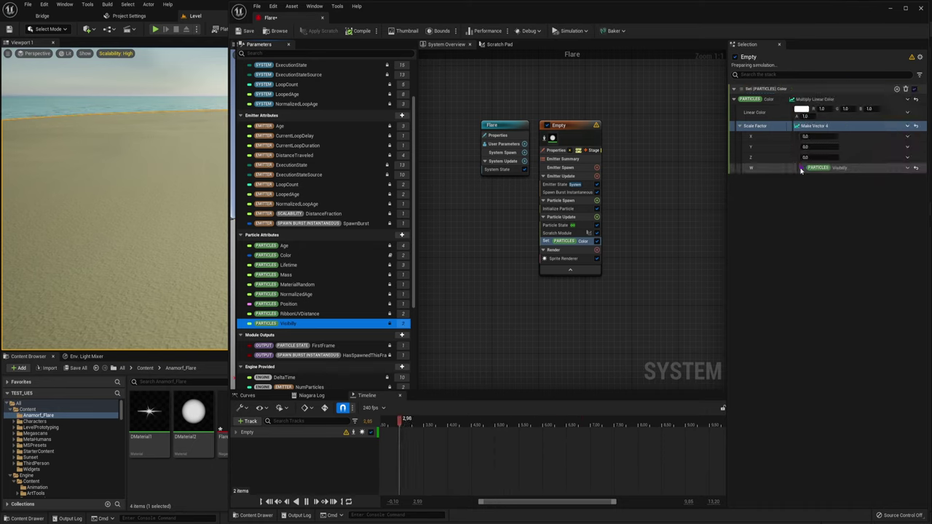
{"action": "right_click_drag", "start_coordinate": [156, 170], "coordinate": [156, 170]}
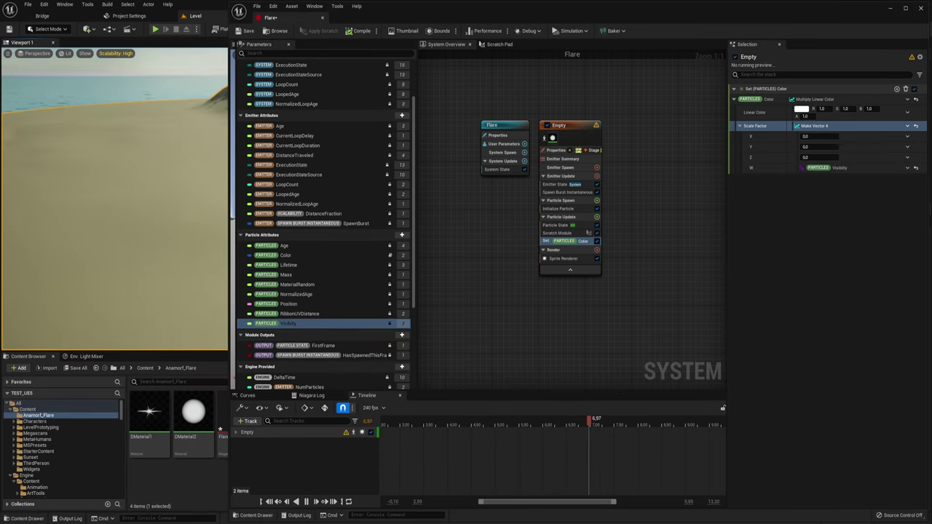
{"action": "scroll", "coordinate": [325, 255], "scroll_direction": "down", "scroll_amount": 5}
Assign DMaterial1 to the Sprite Renderer's Material slot, replacing DefaultSpriteMaterial.
{"action": "left_click", "coordinate": [565, 258]}
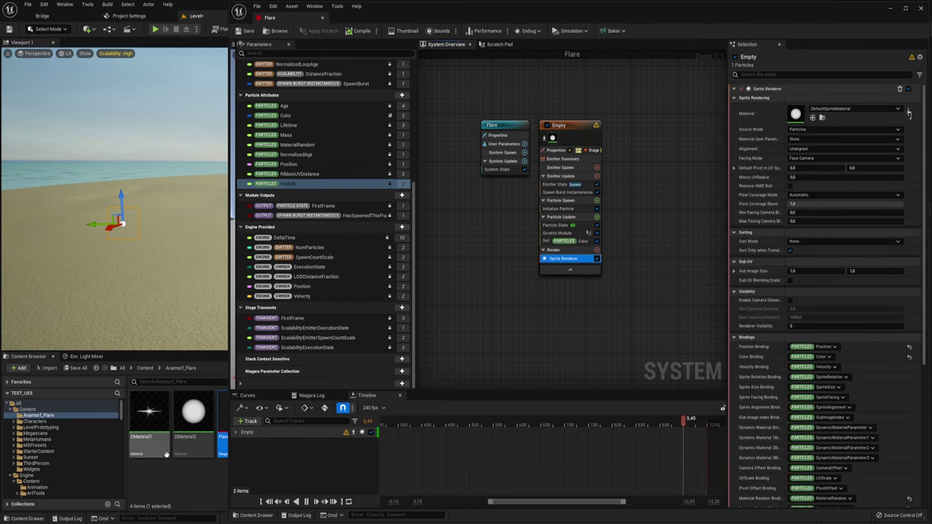
{"action": "left_click", "coordinate": [149, 413]}
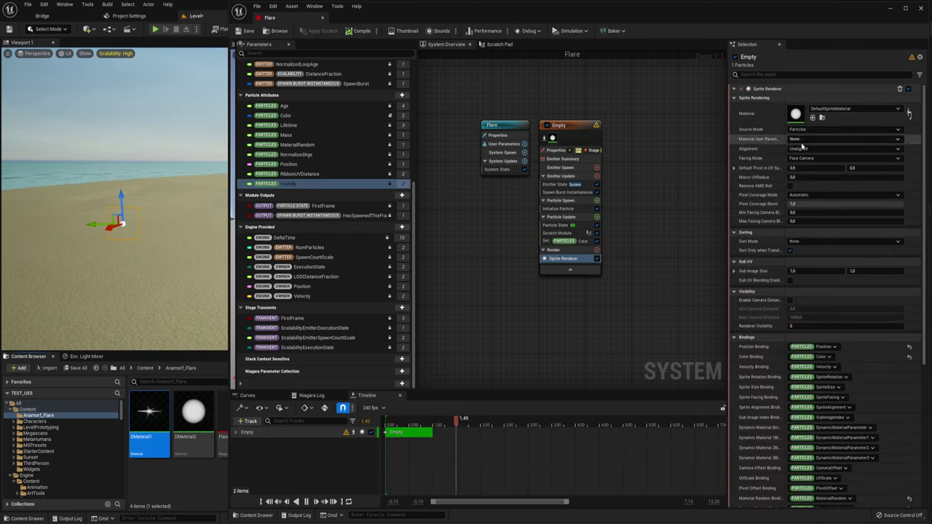
{"action": "left_click", "coordinate": [813, 118]}
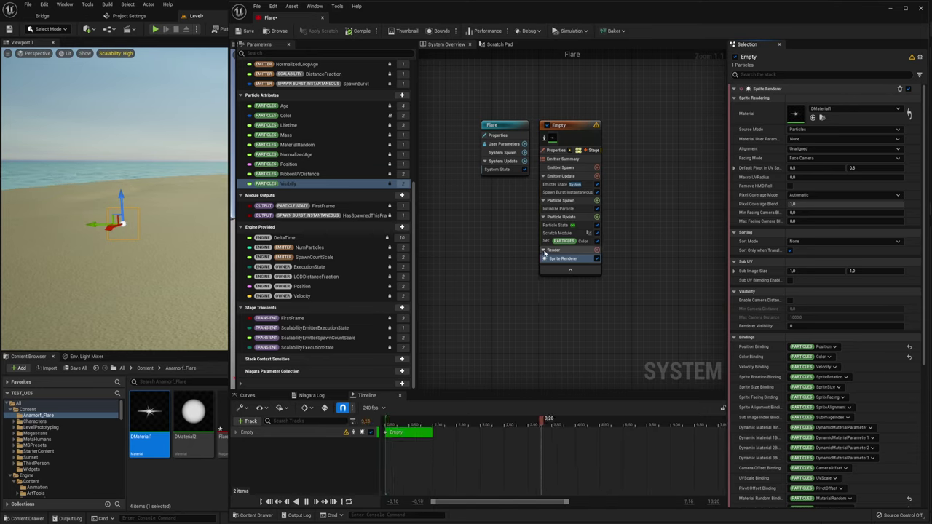
In Set (PARTICLES) Color, enter 1.0 for Scale Factor X, Y and Z.
{"action": "left_click", "coordinate": [565, 242]}
{"action": "left_click", "coordinate": [815, 136]}
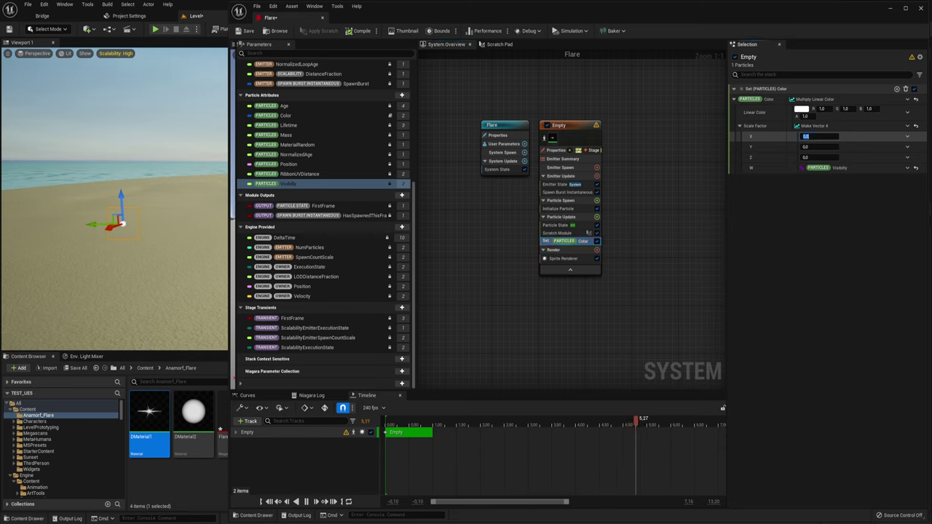
{"action": "type", "text": "1"}
{"action": "key", "text": "Tab"}
{"action": "type", "text": "1"}
{"action": "key", "text": "Tab"}
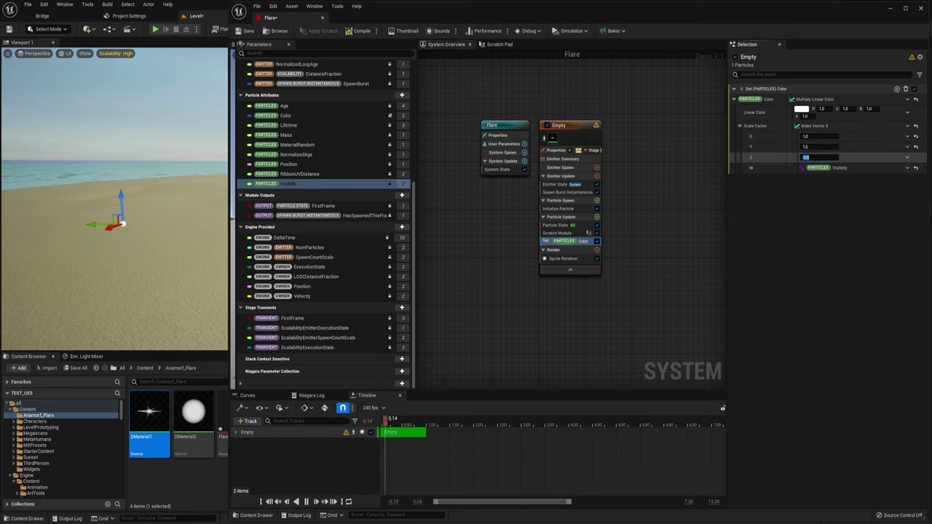
{"action": "type", "text": "1"}
{"action": "left_click", "coordinate": [816, 147]}
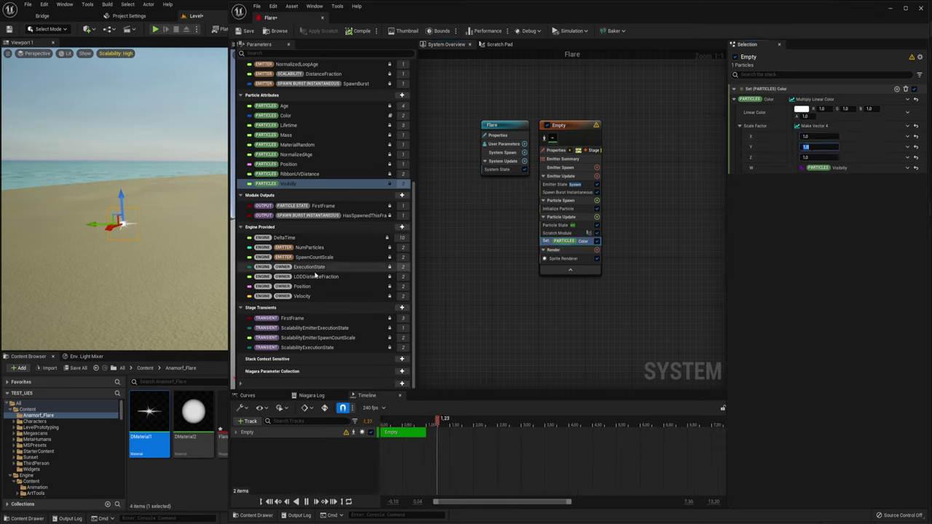
{"action": "left_click", "coordinate": [150, 148]}
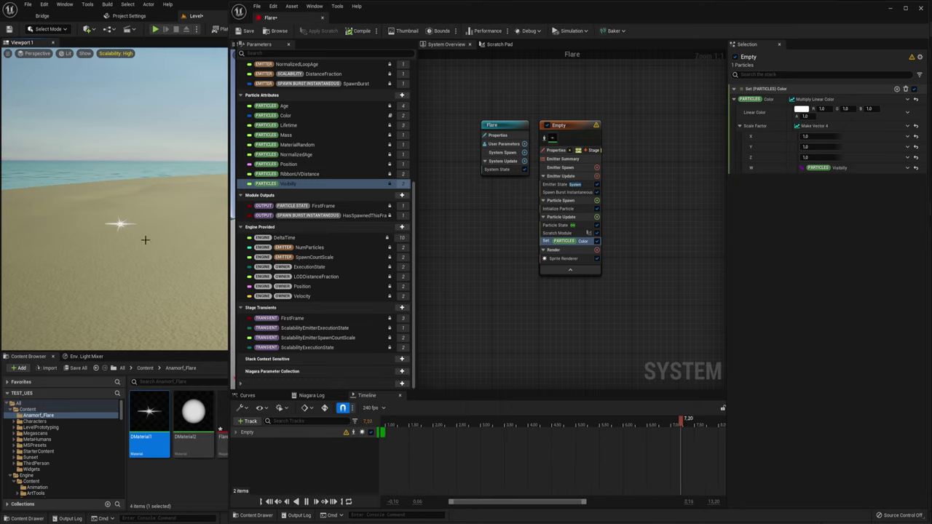
{"action": "right_click_drag", "start_coordinate": [146, 240], "coordinate": [146, 240]}
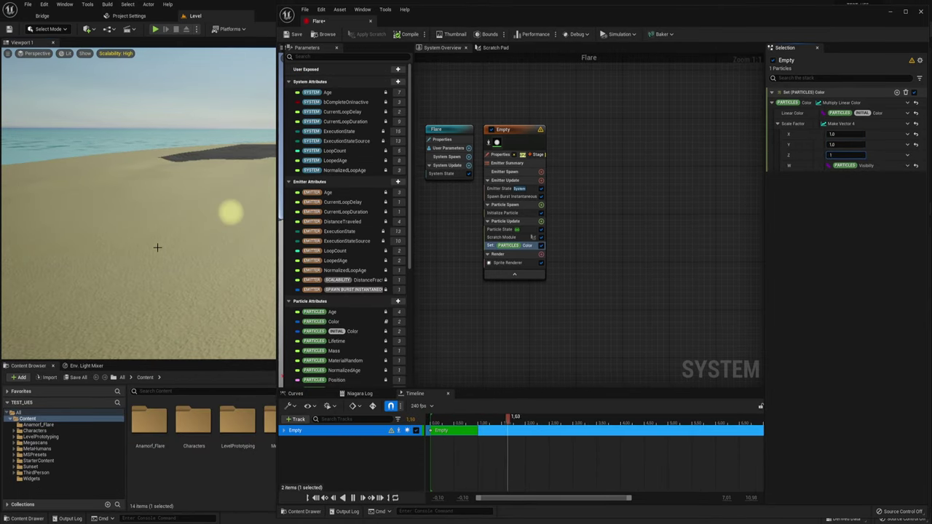
Save the Flare asset through Save All, confirming with Save Selected.
{"action": "right_click_drag", "start_coordinate": [157, 248], "coordinate": [197, 251]}
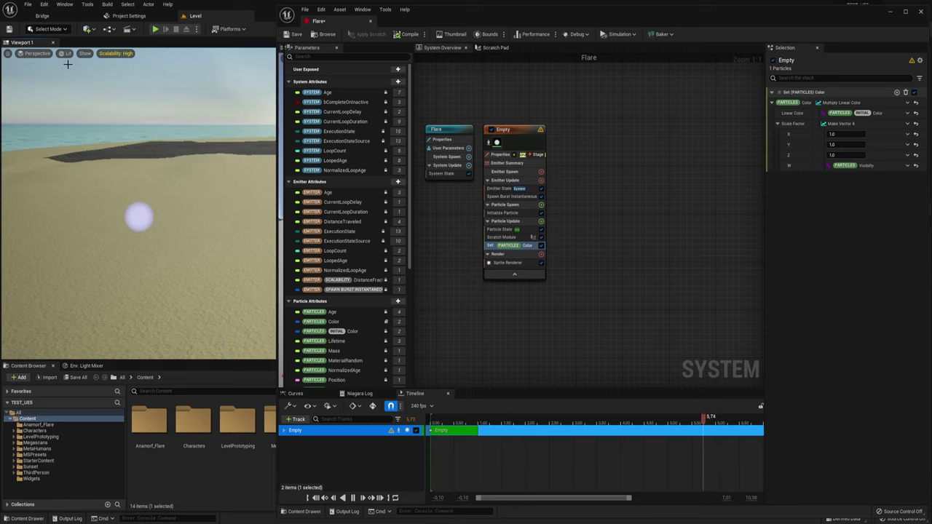
{"action": "left_click", "coordinate": [78, 378]}
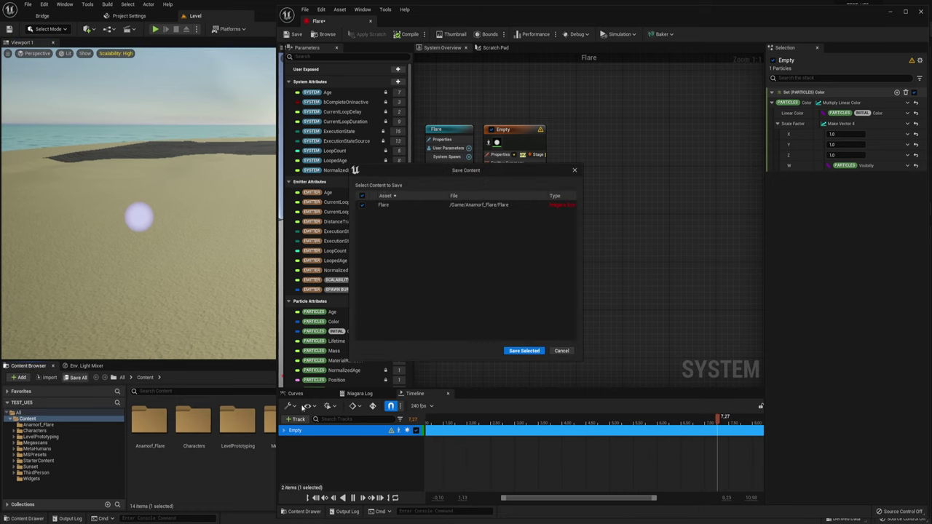
{"action": "left_click", "coordinate": [523, 351]}
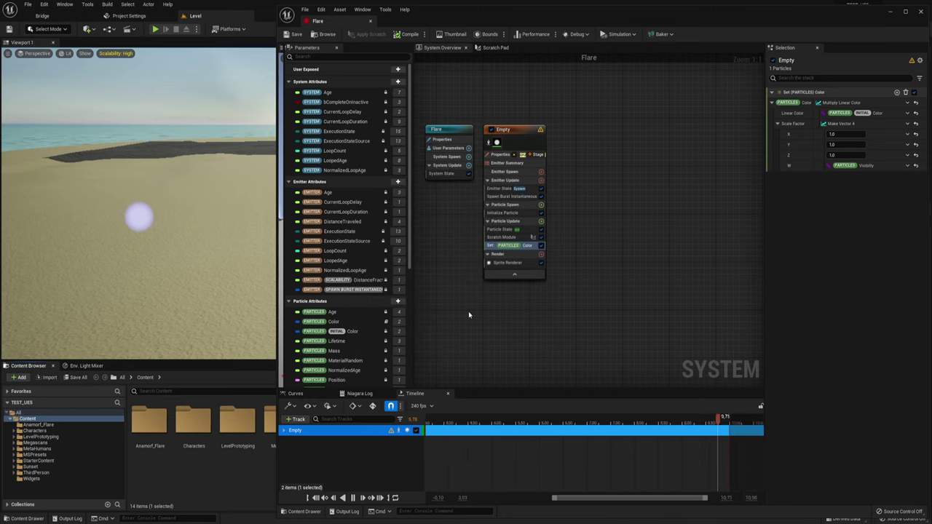
{"action": "right_click_drag", "start_coordinate": [485, 306], "coordinate": [543, 306]}
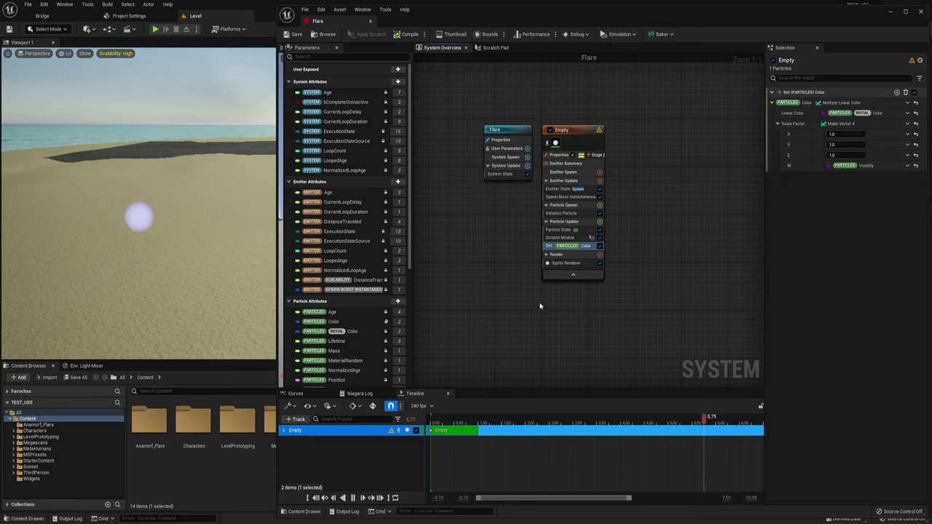
Select the Flare scratch module to show its occlusion query, leaving OcclSize at 0.0.
{"action": "left_click", "coordinate": [561, 237]}
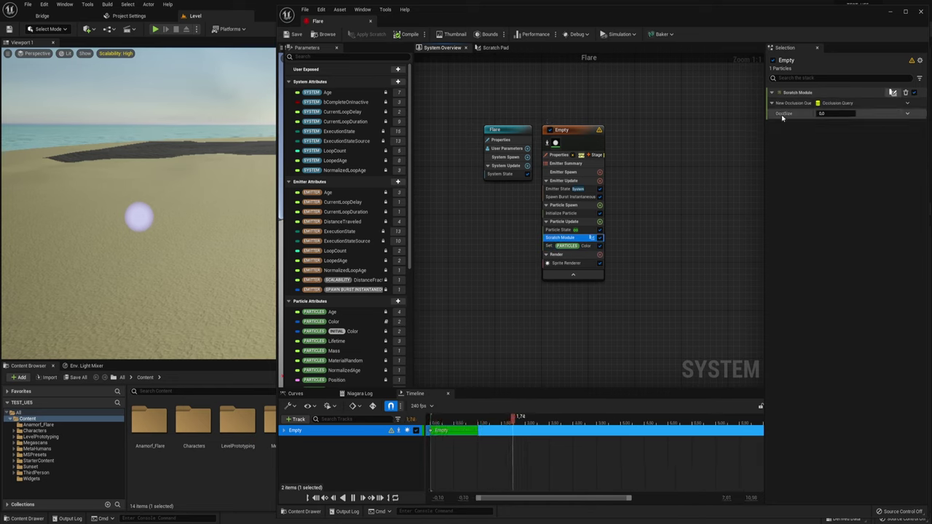
{"action": "left_click", "coordinate": [837, 113]}
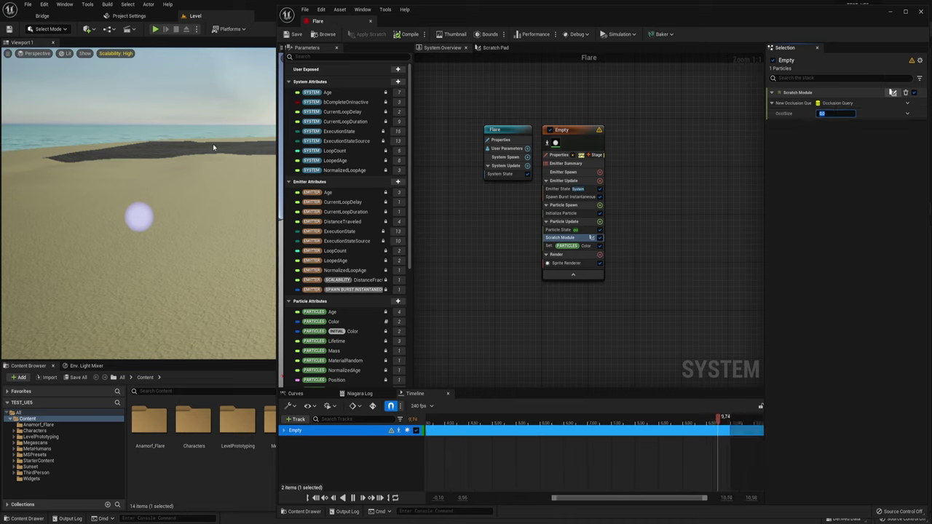
{"action": "left_click", "coordinate": [57, 30]}
Place a cube actor from the Place Actors basic shapes into the level.
{"action": "left_click", "coordinate": [56, 30]}
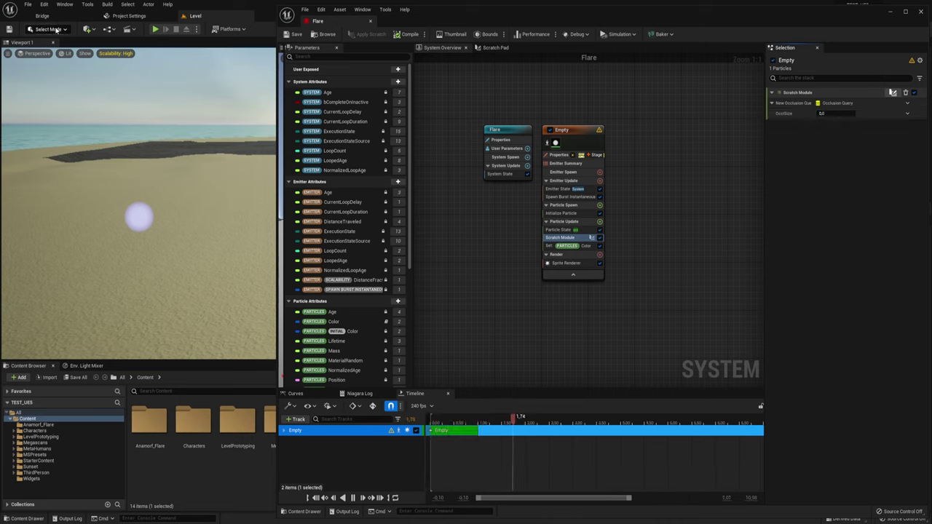
{"action": "left_click", "coordinate": [69, 5]}
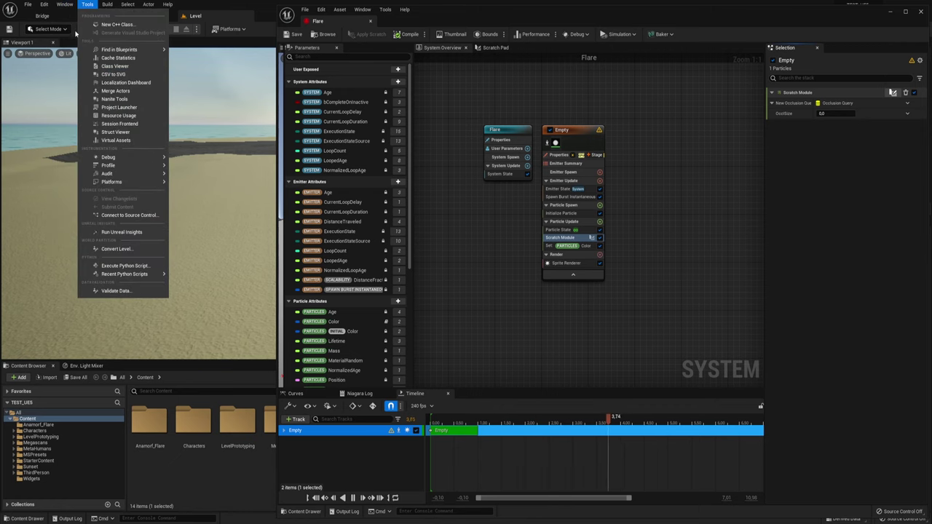
{"action": "left_click", "coordinate": [90, 107]}
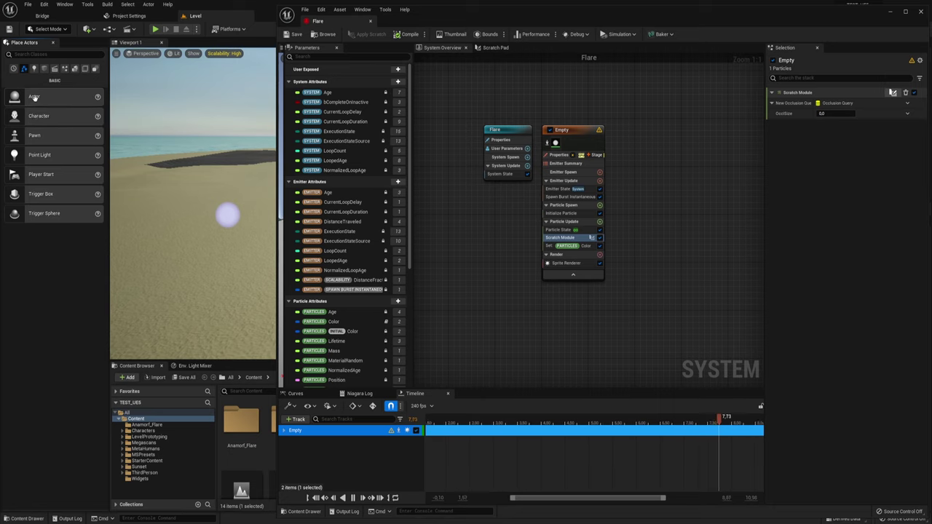
{"action": "left_click", "coordinate": [43, 69]}
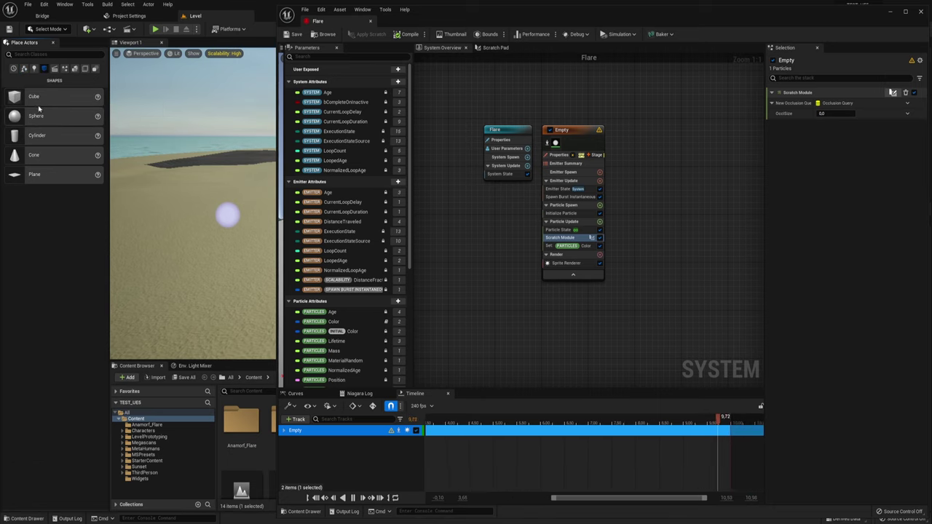
{"action": "mouse_move", "coordinate": [29, 96]}
{"action": "left_mouse_down"}
{"action": "mouse_move", "coordinate": [217, 243]}
{"action": "mouse_move", "coordinate": [223, 329]}
{"action": "mouse_move", "coordinate": [218, 190]}
{"action": "left_mouse_up"}
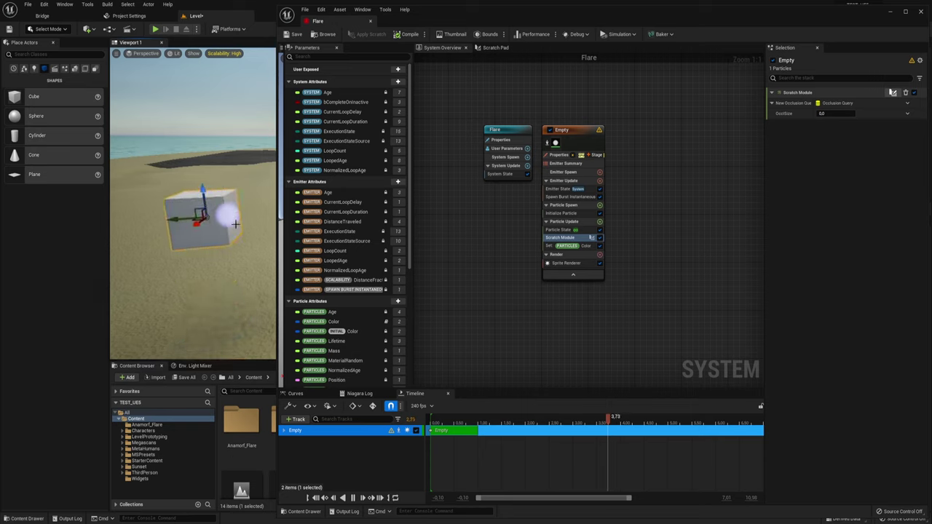
Move the cube in front of the flare so it partly blocks it.
{"action": "mouse_move", "coordinate": [190, 220]}
{"action": "left_mouse_down"}
{"action": "mouse_move", "coordinate": [173, 263]}
{"action": "mouse_move", "coordinate": [182, 242]}
{"action": "left_mouse_up"}
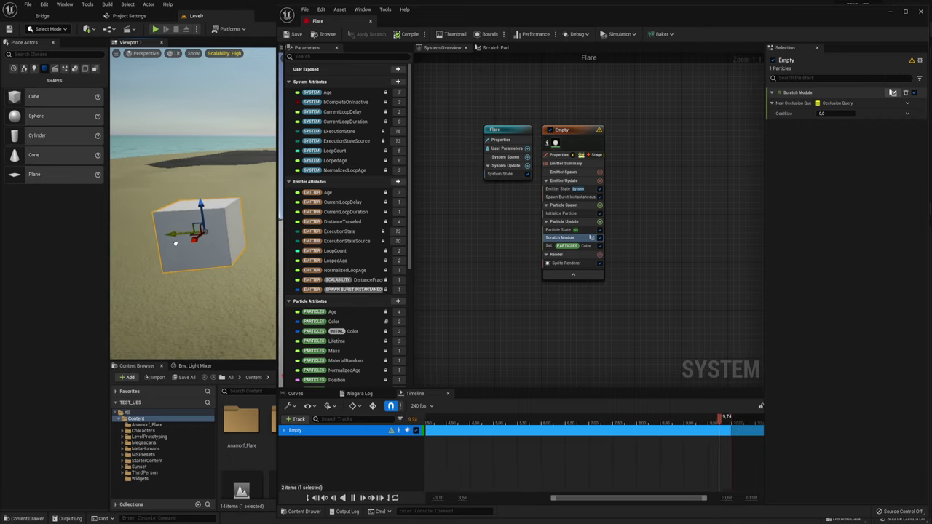
{"action": "left_click_drag", "start_coordinate": [182, 242], "coordinate": [149, 243]}
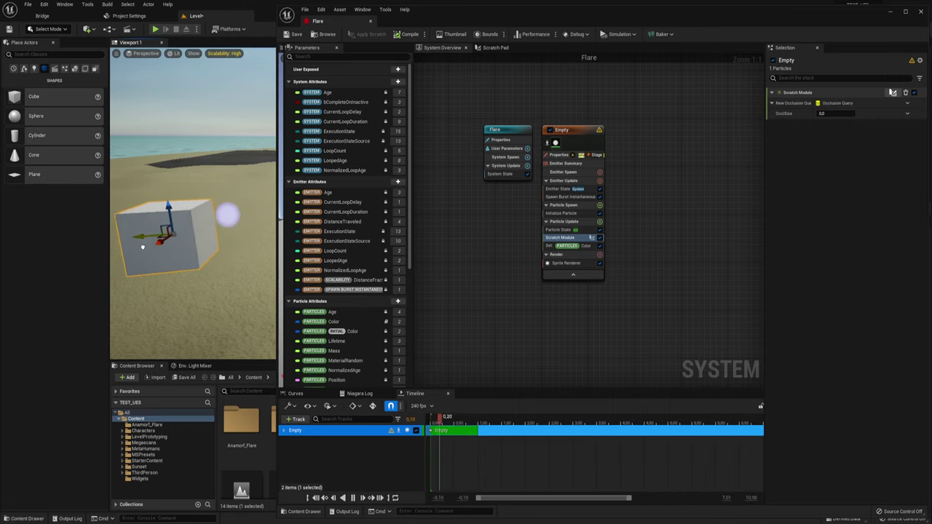
{"action": "left_click", "coordinate": [53, 45]}
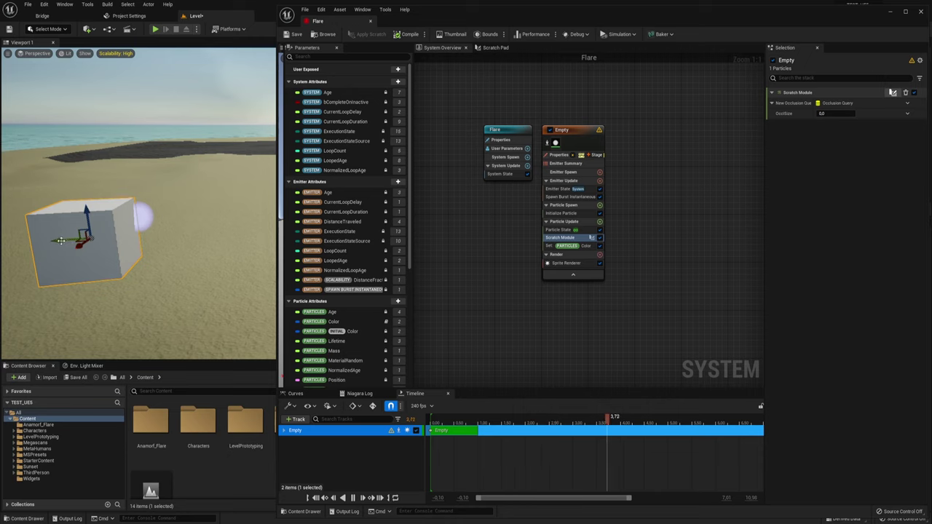
{"action": "left_click_drag", "start_coordinate": [62, 241], "coordinate": [104, 237]}
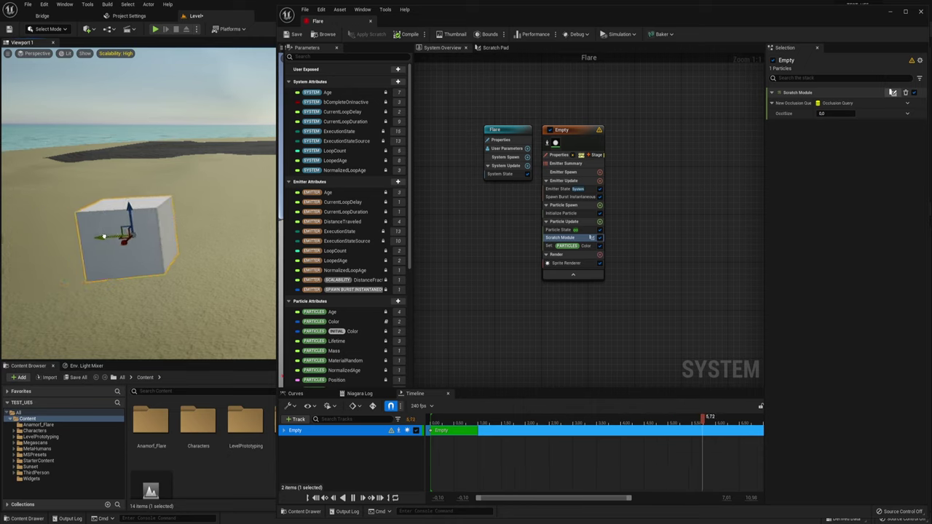
{"action": "left_click_drag", "start_coordinate": [104, 236], "coordinate": [94, 248]}
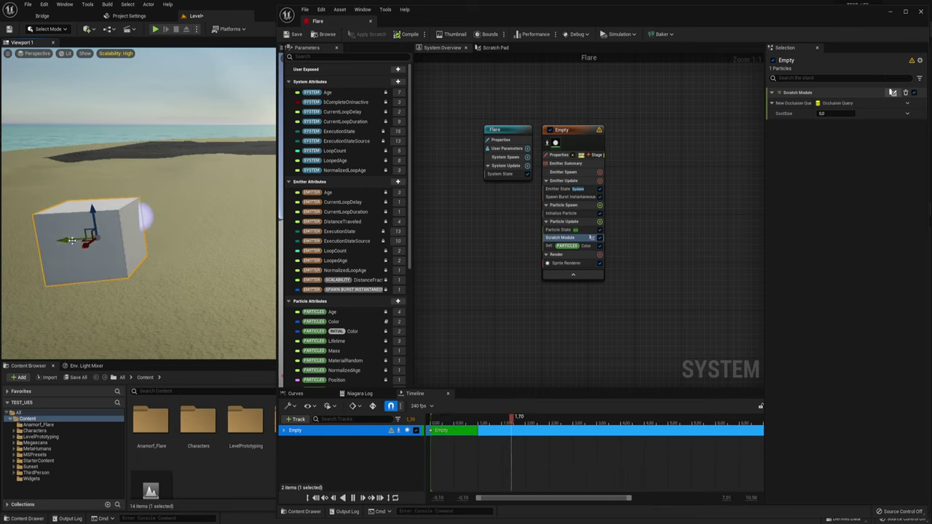
{"action": "left_click_drag", "start_coordinate": [71, 240], "coordinate": [70, 241]}
Set the scratch module's OcclSize to 30 and shift the cube to check occlusion.
{"action": "left_click", "coordinate": [826, 114]}
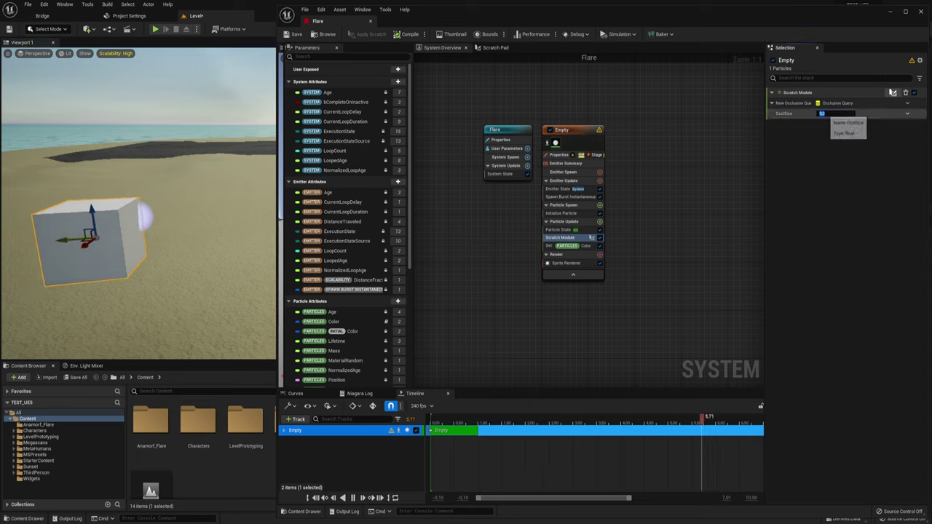
{"action": "type", "text": "30"}
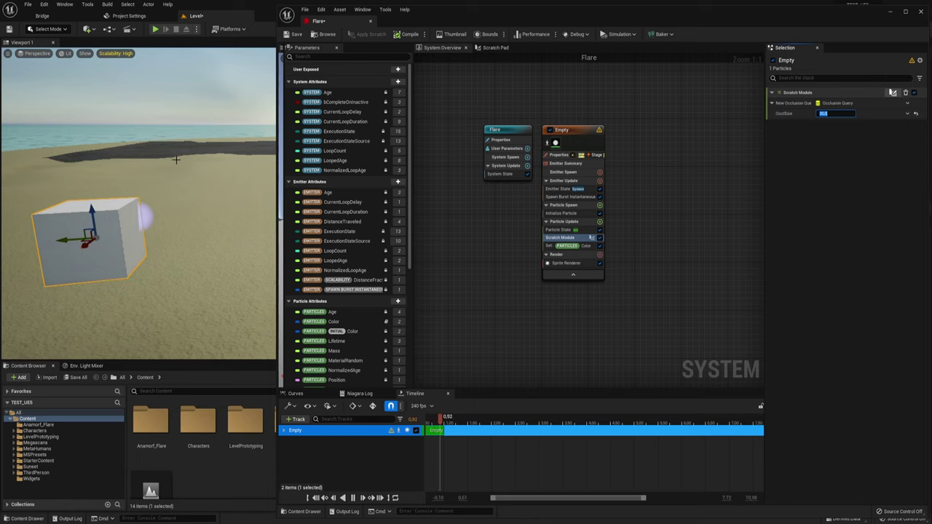
{"action": "left_click_drag", "start_coordinate": [76, 238], "coordinate": [54, 234]}
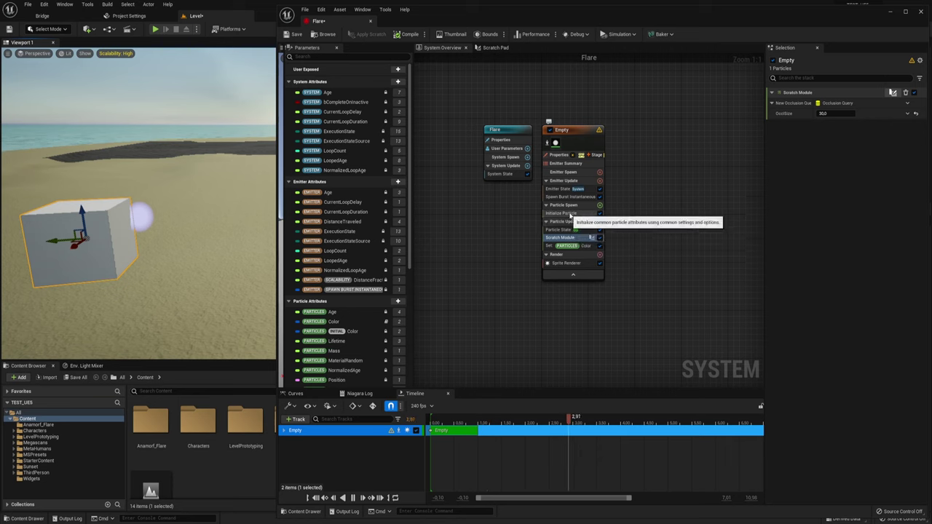
Switch Initialize Particle's sprite size mode to Uniform with a size of 100.
{"action": "left_click", "coordinate": [562, 212]}
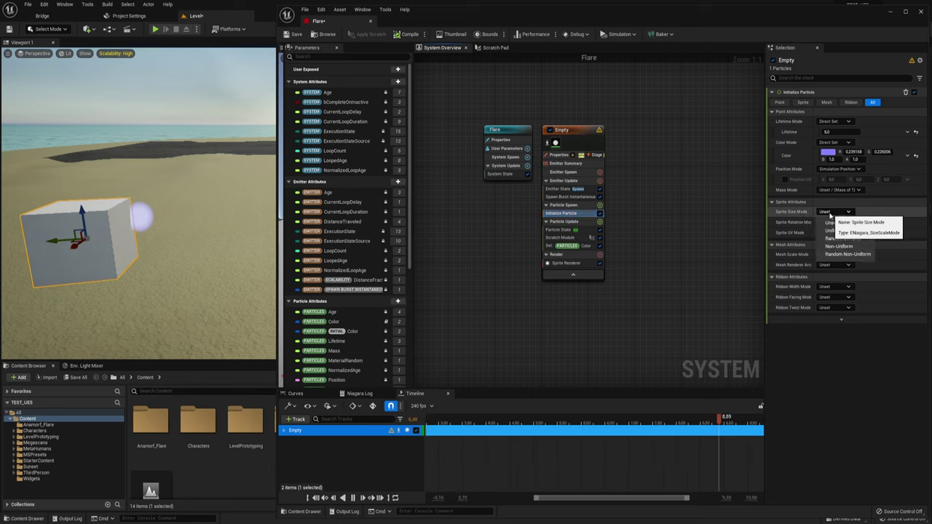
{"action": "left_click", "coordinate": [836, 211]}
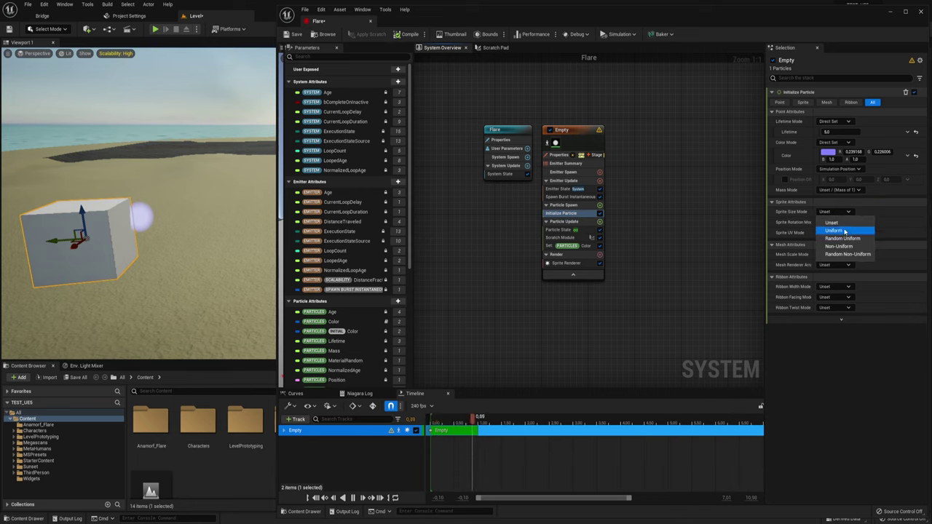
{"action": "left_click", "coordinate": [845, 231]}
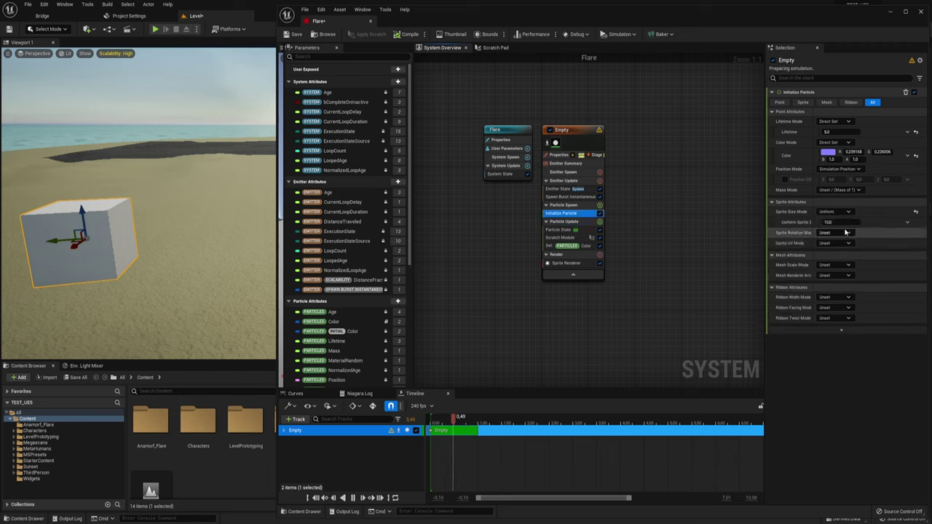
{"action": "left_click_drag", "start_coordinate": [838, 223], "coordinate": [848, 222]}
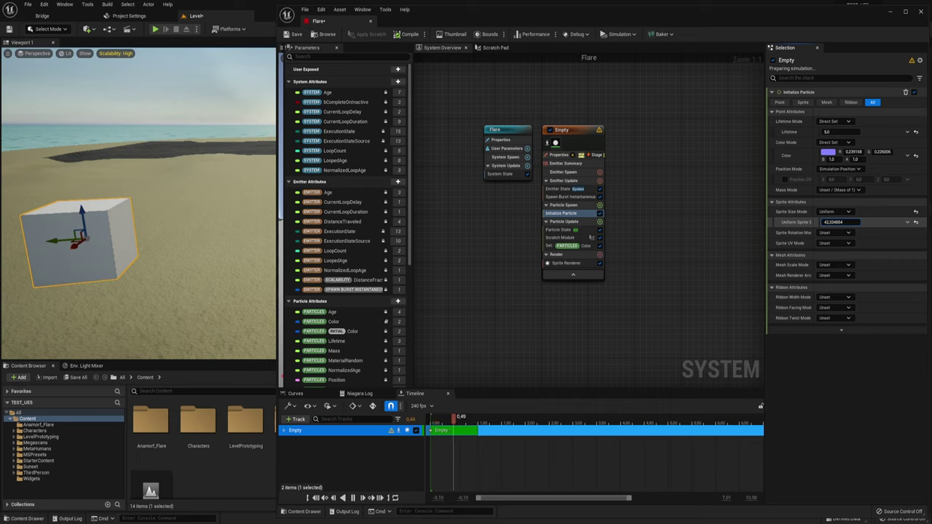
{"action": "left_click", "coordinate": [838, 222]}
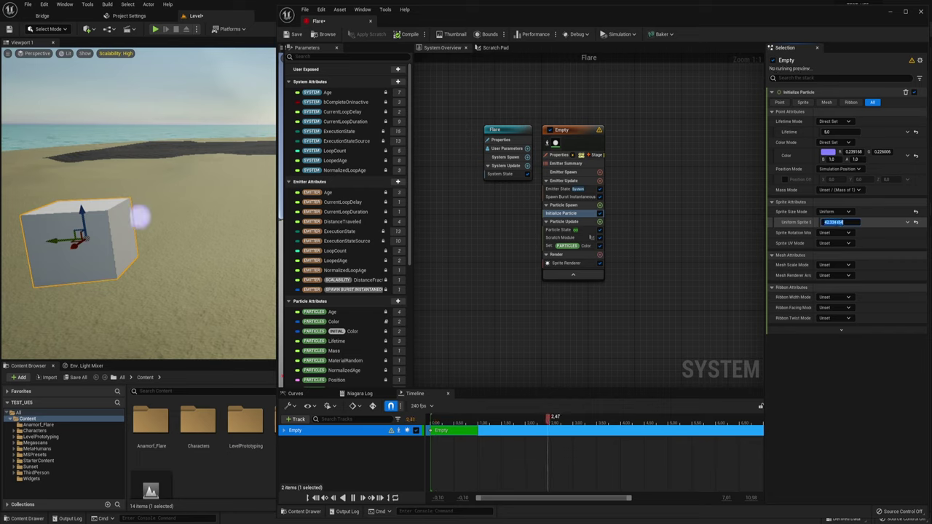
{"action": "type", "text": "100"}
{"action": "key", "text": "Return"}
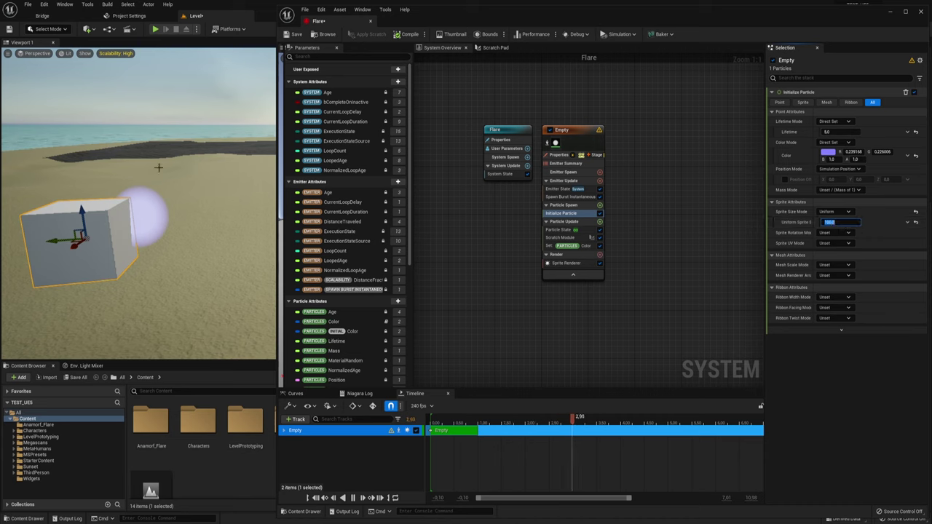
Assign the DMaterial1 material from the Anamorf_Flare folder to the Sprite Renderer.
{"action": "left_click", "coordinate": [566, 263]}
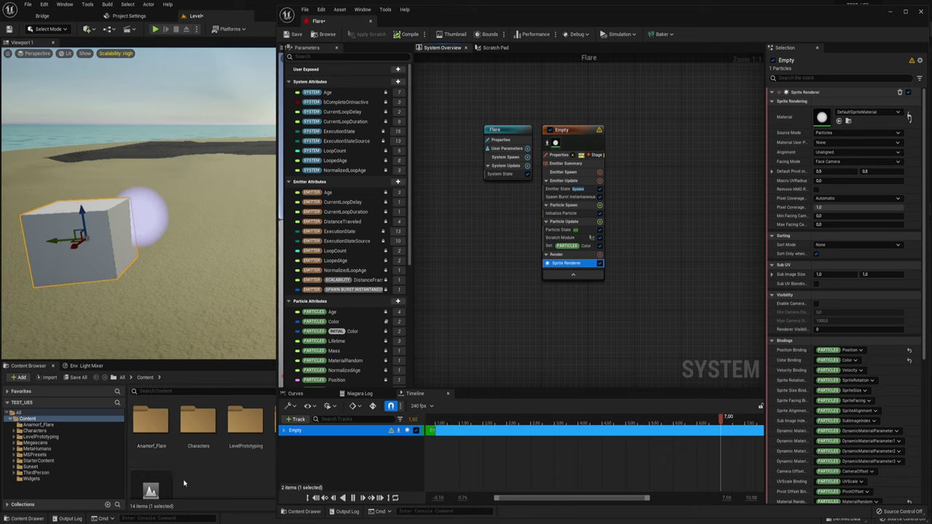
{"action": "double_click", "coordinate": [151, 421]}
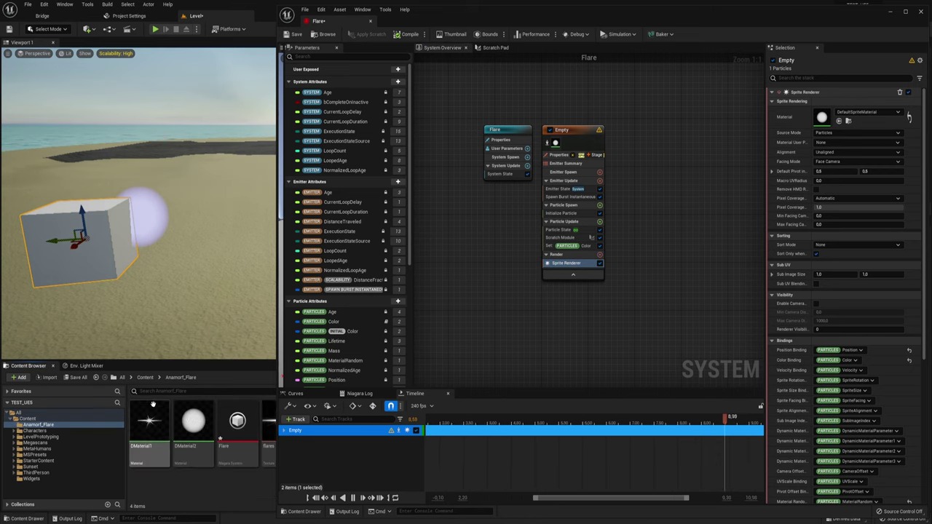
{"action": "left_click", "coordinate": [150, 426]}
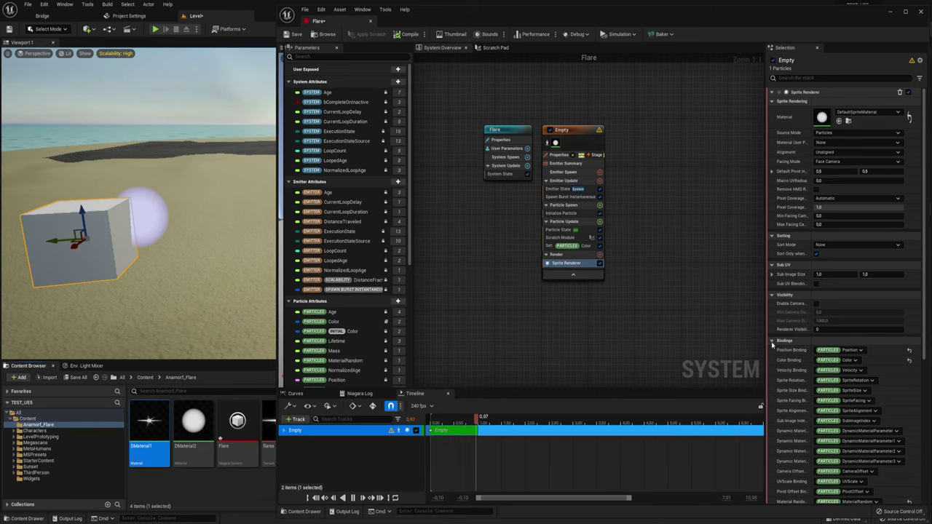
{"action": "left_click", "coordinate": [840, 121]}
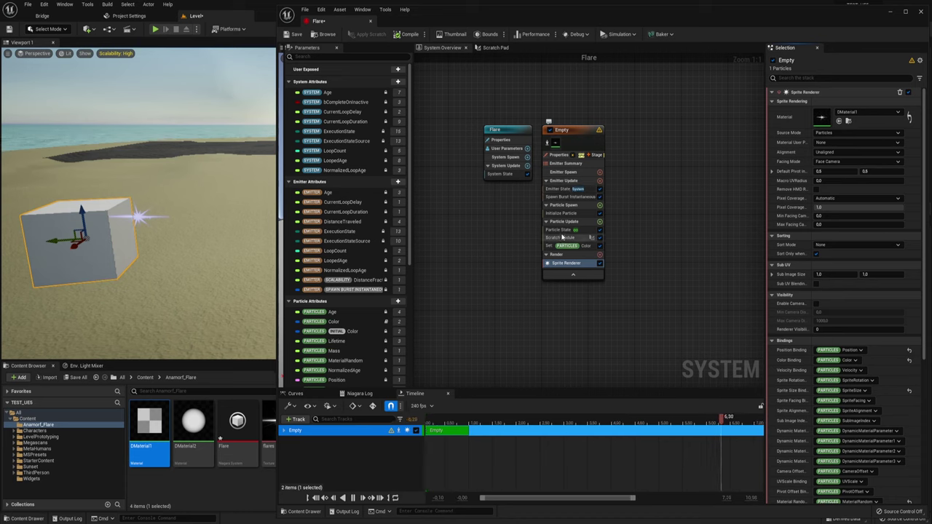
Raise the uniform sprite size to about 164, then move the cube and stretch it tall.
{"action": "left_click", "coordinate": [563, 213]}
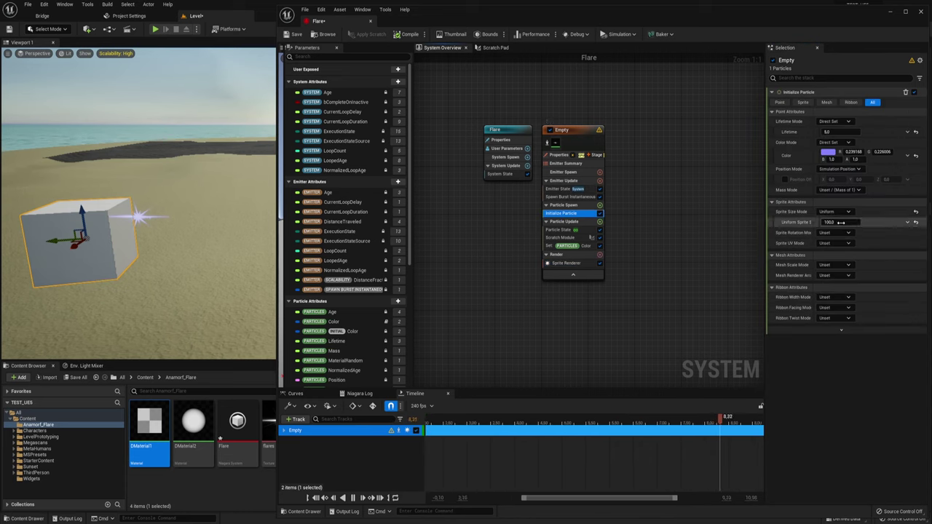
{"action": "mouse_move", "coordinate": [841, 223]}
{"action": "left_mouse_down"}
{"action": "mouse_move", "coordinate": [854, 222]}
{"action": "mouse_move", "coordinate": [828, 222]}
{"action": "left_mouse_up"}
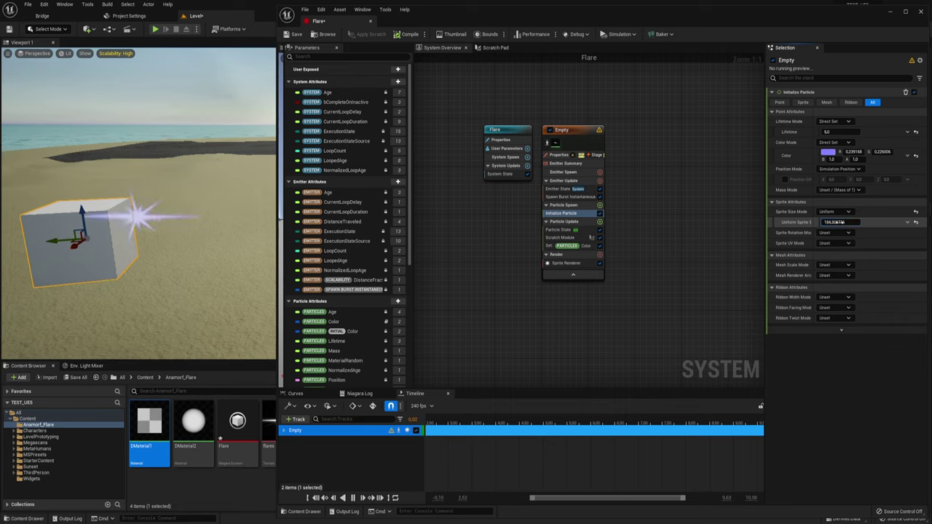
{"action": "mouse_move", "coordinate": [207, 275]}
{"action": "right_mouse_down"}
{"action": "mouse_move", "coordinate": [240, 258]}
{"action": "mouse_move", "coordinate": [218, 248]}
{"action": "right_mouse_up"}
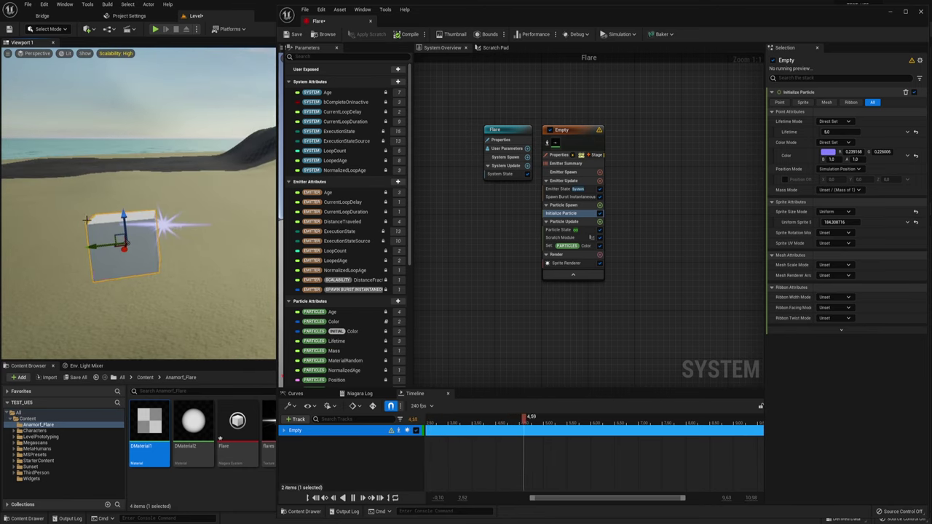
{"action": "mouse_move", "coordinate": [94, 247]}
{"action": "left_mouse_down"}
{"action": "mouse_move", "coordinate": [171, 244]}
{"action": "mouse_move", "coordinate": [65, 254]}
{"action": "mouse_move", "coordinate": [113, 253]}
{"action": "mouse_move", "coordinate": [99, 253]}
{"action": "left_mouse_up"}
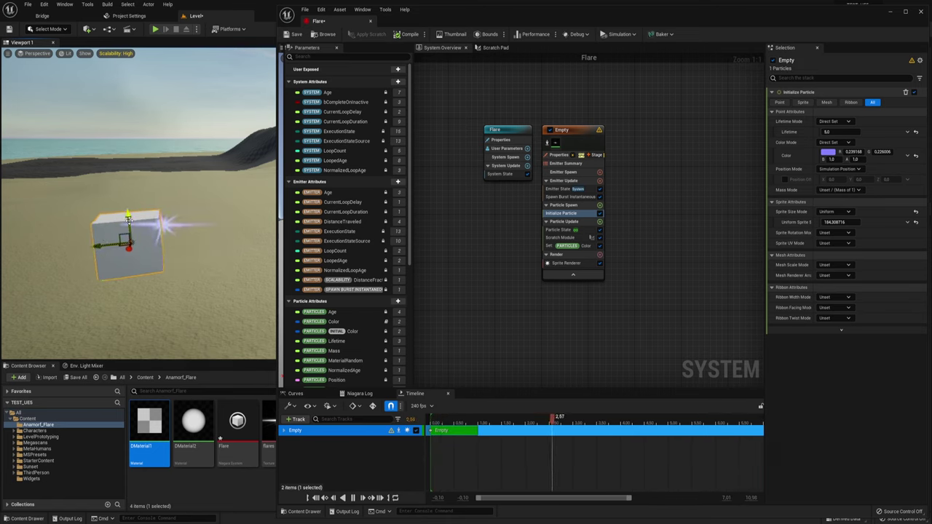
{"action": "left_click_drag", "start_coordinate": [128, 218], "coordinate": [128, 189]}
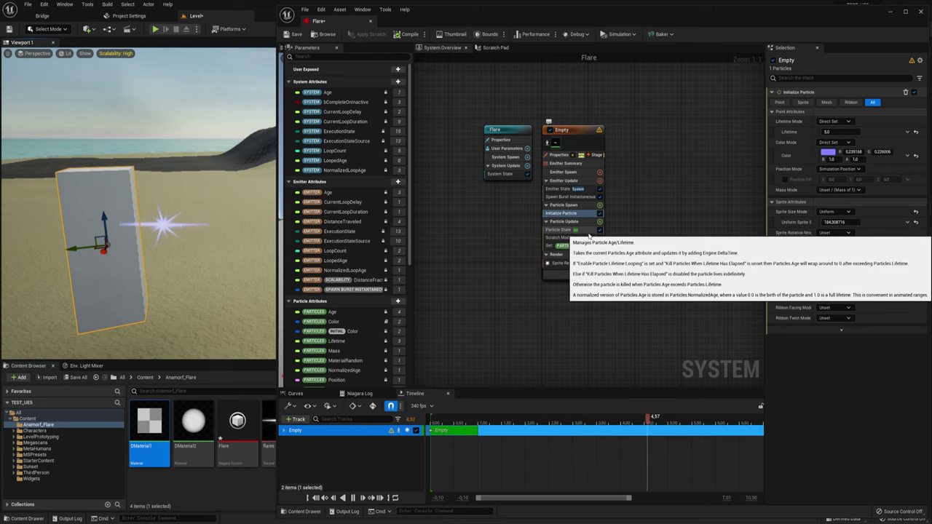
Add a Linear Color particle attribute named LineColor.
{"action": "scroll", "coordinate": [341, 245], "scroll_direction": "down", "scroll_amount": 3}
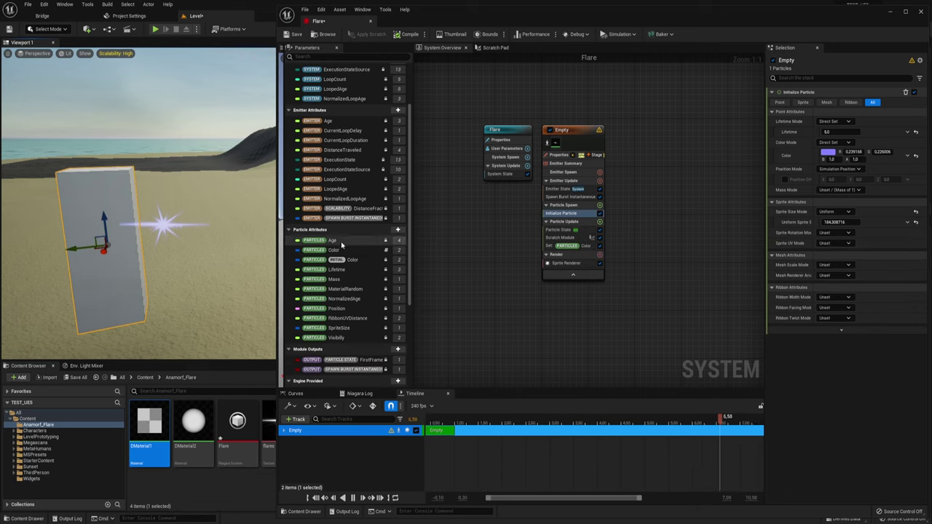
{"action": "scroll", "coordinate": [341, 245], "scroll_direction": "down", "scroll_amount": 1}
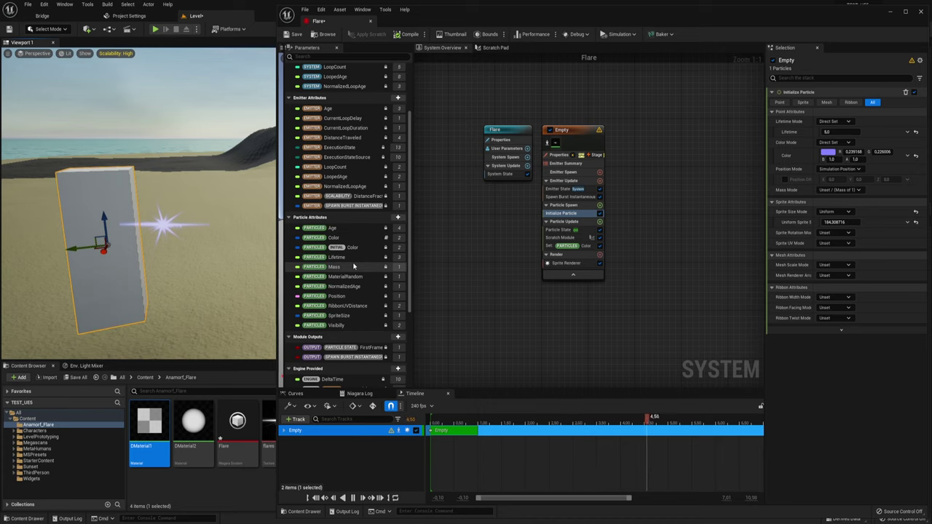
{"action": "left_click", "coordinate": [398, 217]}
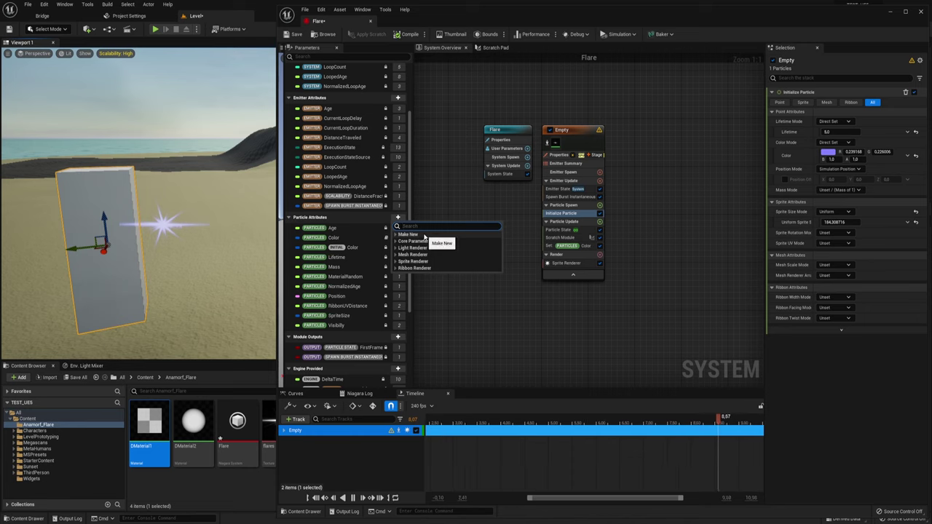
{"action": "type", "text": "l"}
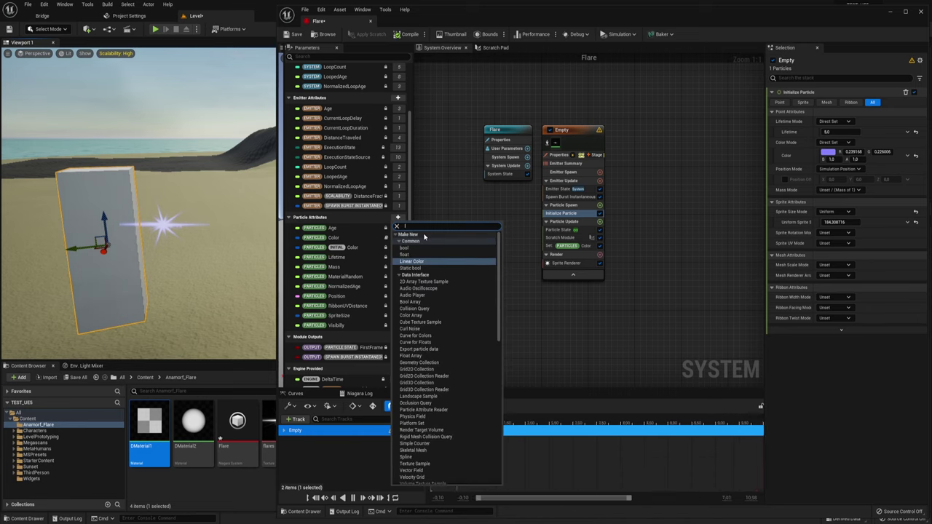
{"action": "type", "text": "ine"}
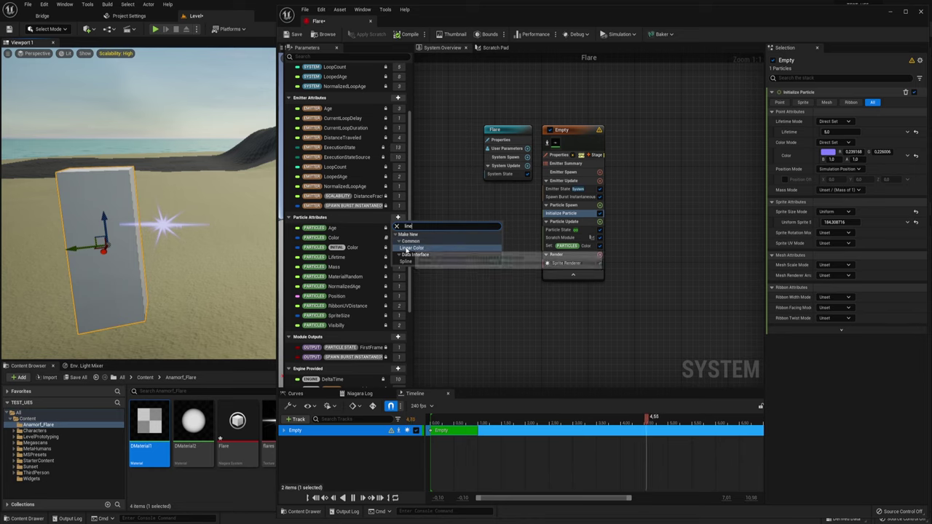
{"action": "left_click", "coordinate": [421, 248]}
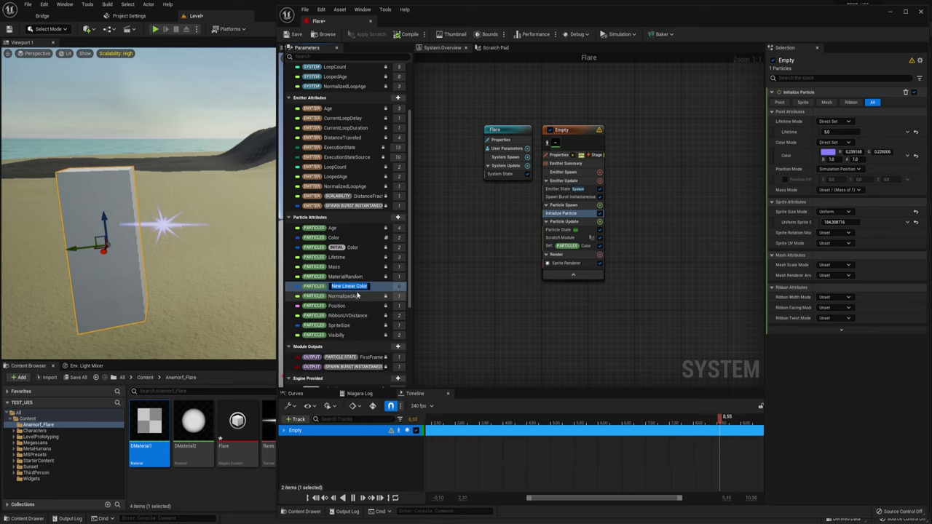
{"action": "type", "text": "Li"}
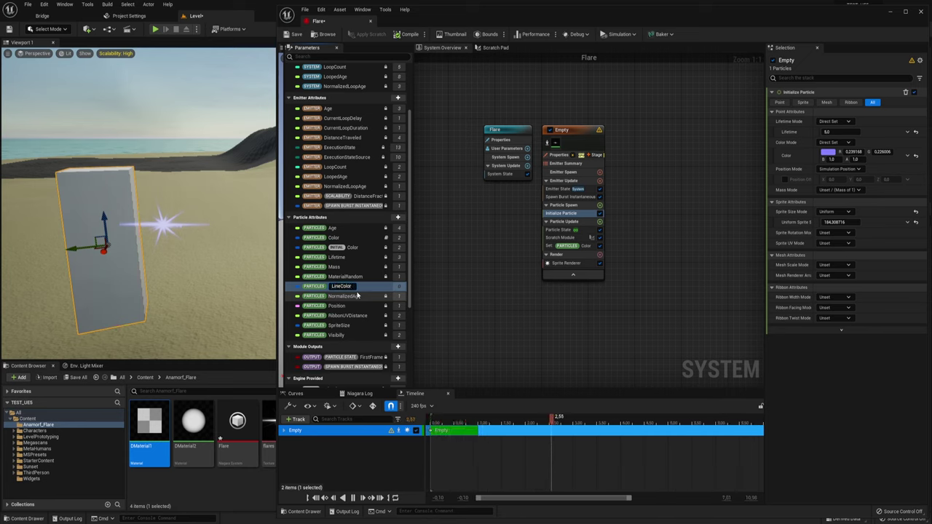
{"action": "key", "text": "Return"}
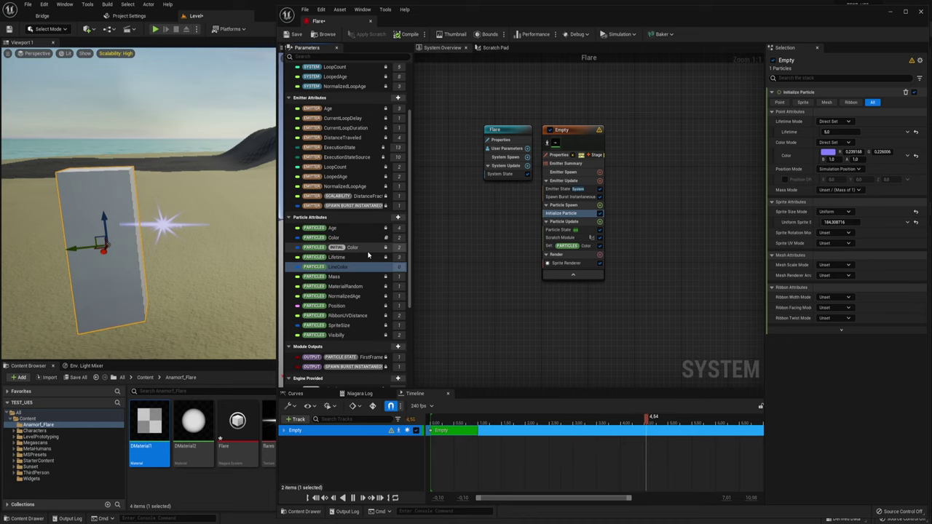
Add a Vector 2D particle attribute named LineSize.
{"action": "left_click", "coordinate": [397, 218]}
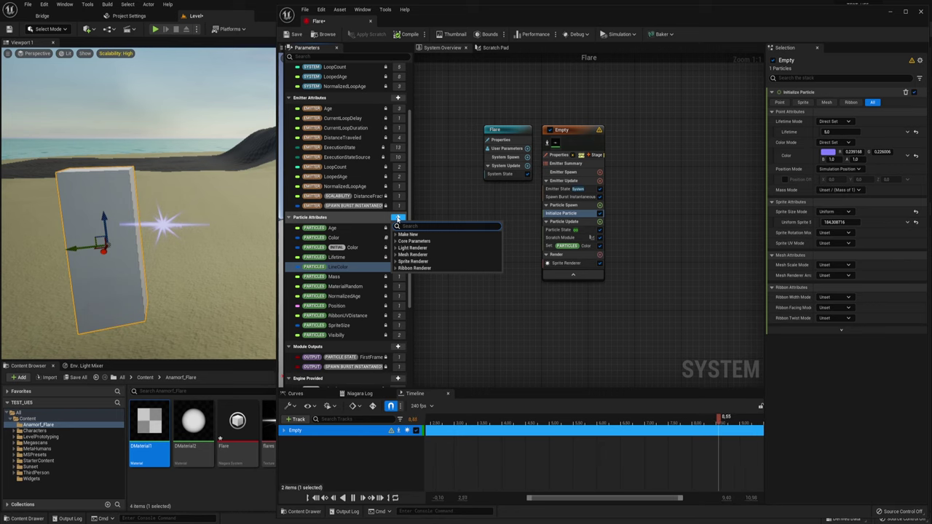
{"action": "type", "text": "Vector"}
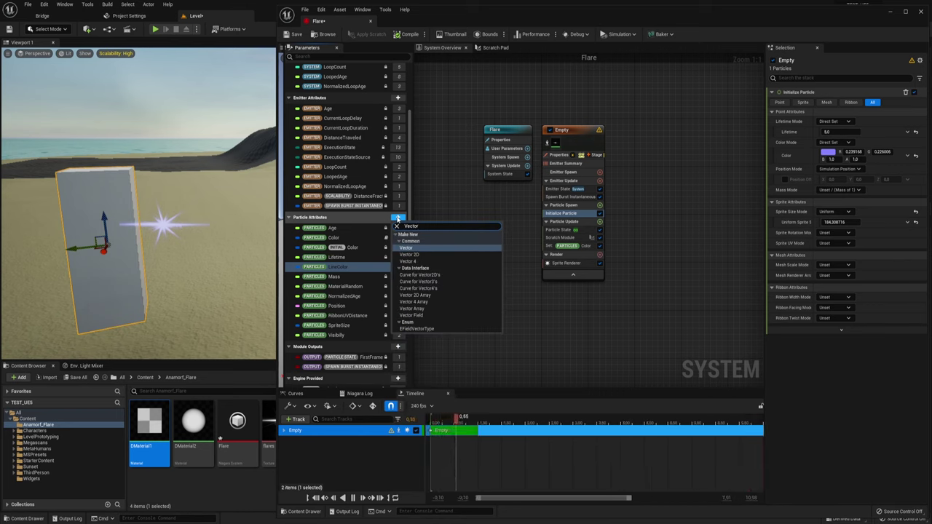
{"action": "left_click", "coordinate": [415, 256]}
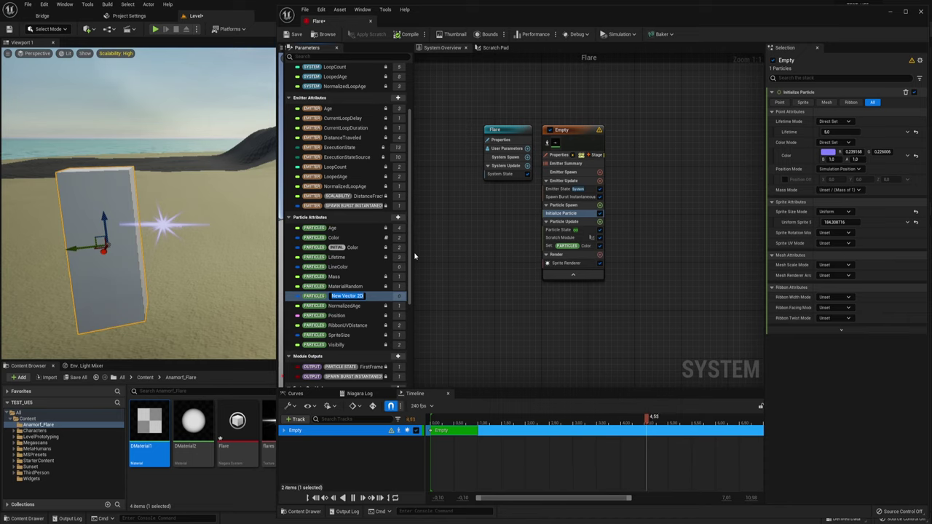
{"action": "type", "text": "LineSi"}
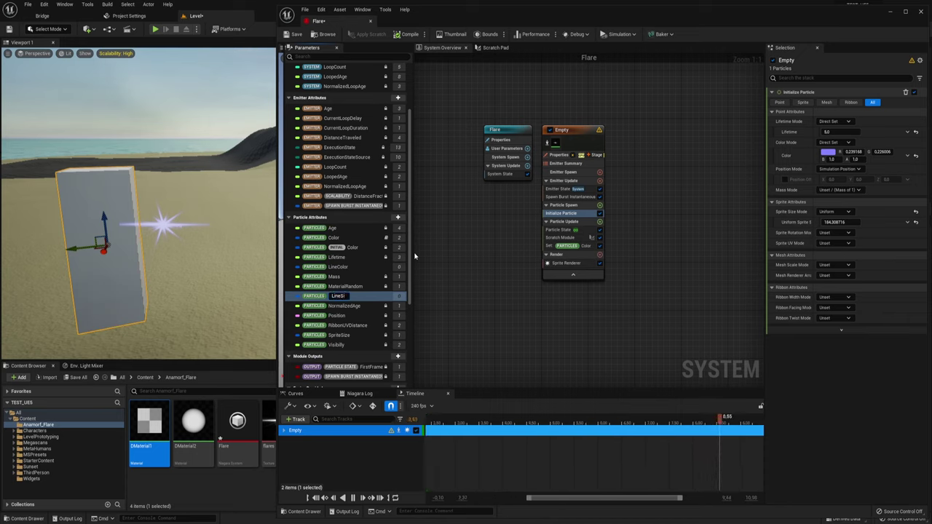
{"action": "type", "text": "ze"}
{"action": "key", "text": "Return"}
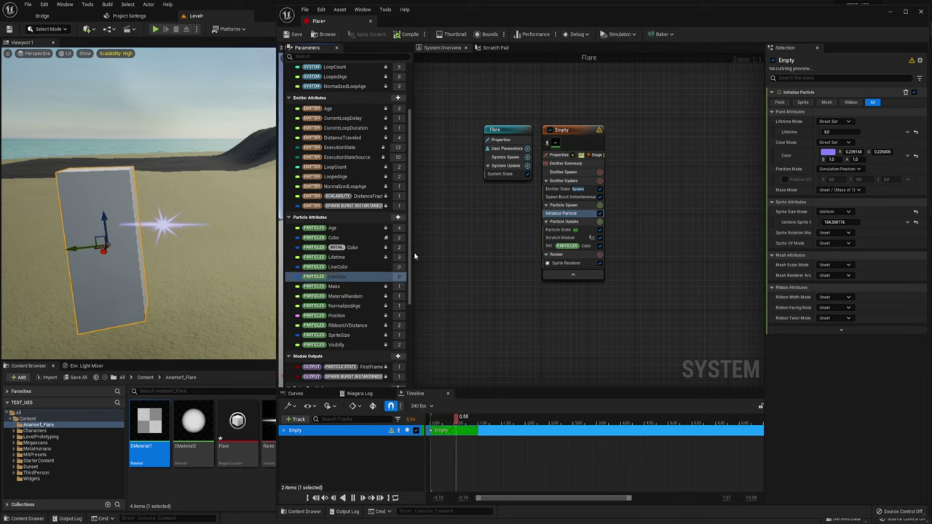
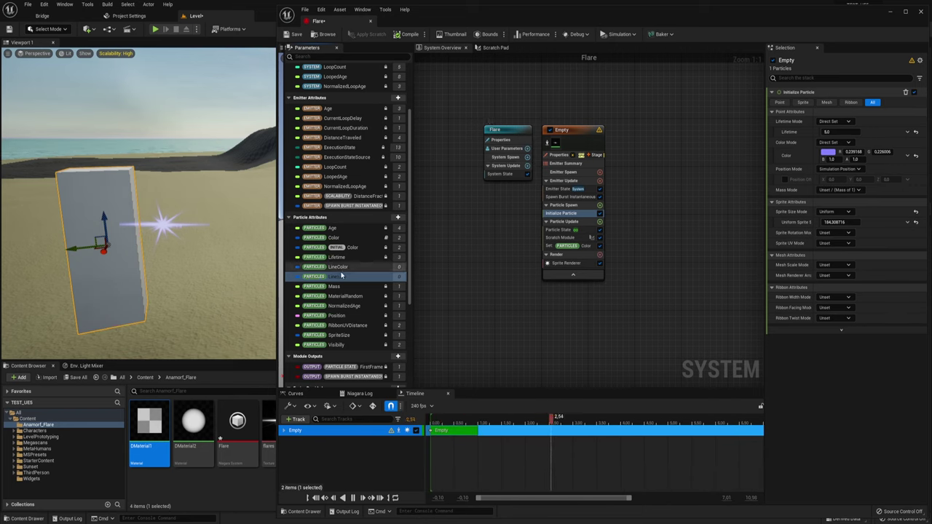
Drop LineColor into Particle Spawn as a Set module, then add LineSize to that same module.
{"action": "left_click_drag", "start_coordinate": [344, 271], "coordinate": [573, 218]}
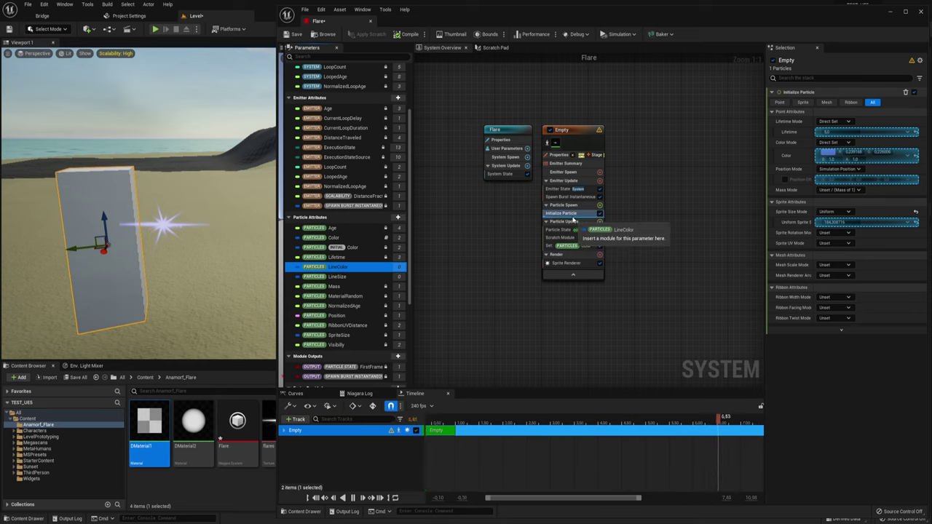
{"action": "left_click_drag", "start_coordinate": [574, 218], "coordinate": [573, 219]}
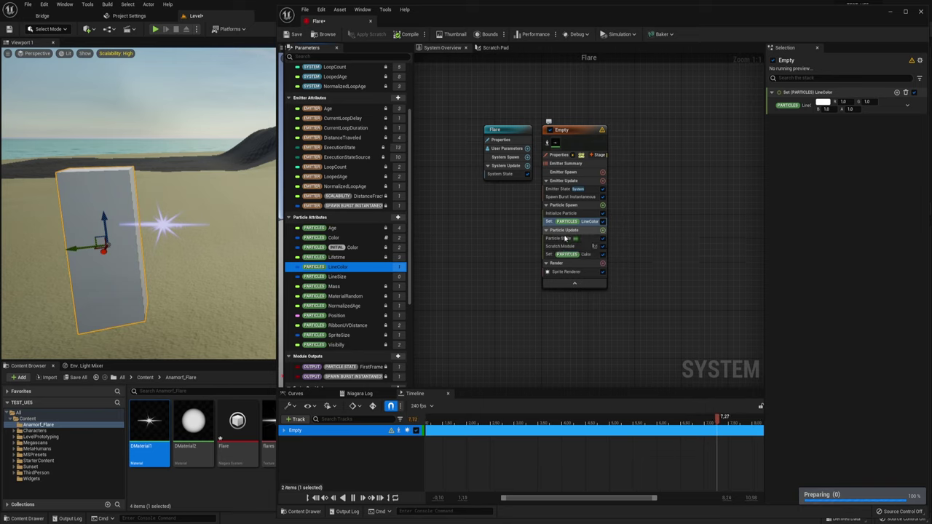
{"action": "left_click_drag", "start_coordinate": [344, 276], "coordinate": [576, 224]}
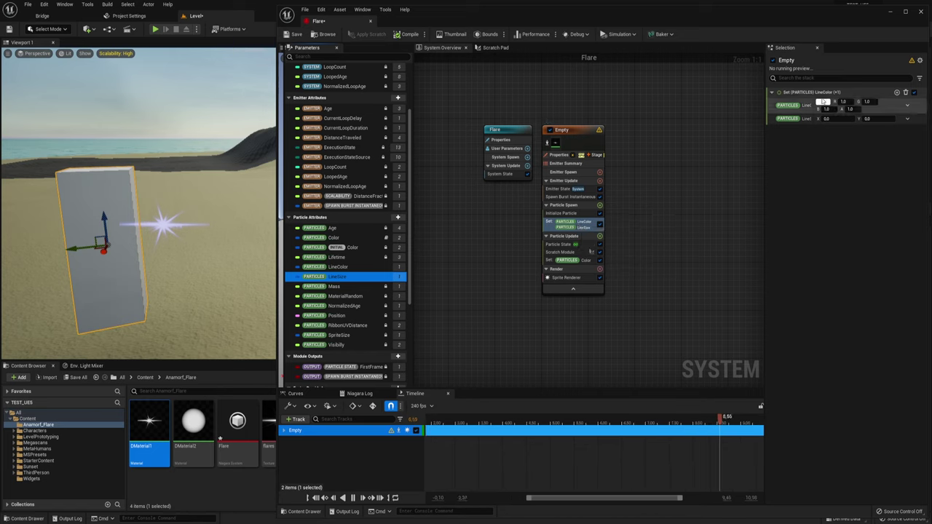
Set LineColor to hot pink (R 1.0, G 0, B 0.198); LineSize X ends near 2.31.
{"action": "left_click", "coordinate": [823, 102]}
{"action": "mouse_move", "coordinate": [694, 173]}
{"action": "left_mouse_down"}
{"action": "mouse_move", "coordinate": [706, 157]}
{"action": "mouse_move", "coordinate": [716, 210]}
{"action": "left_mouse_up"}
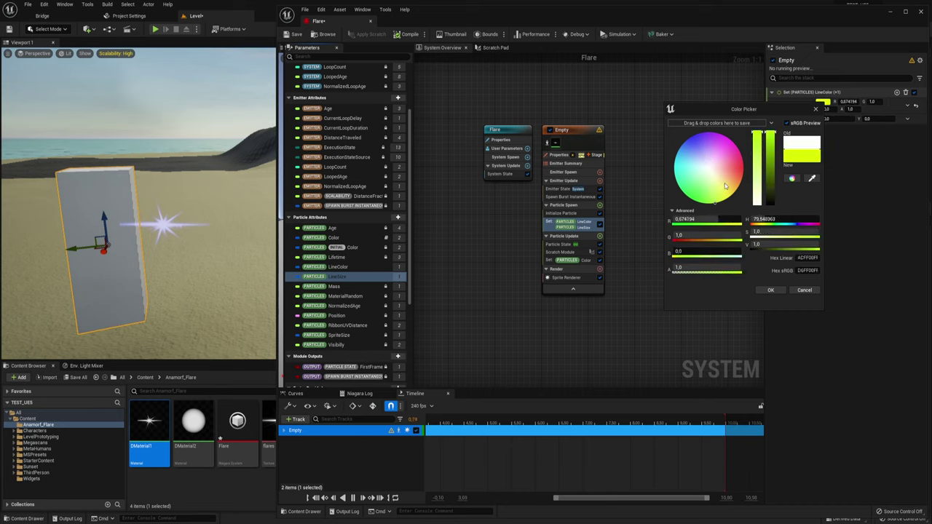
{"action": "left_click_drag", "start_coordinate": [725, 183], "coordinate": [722, 154]}
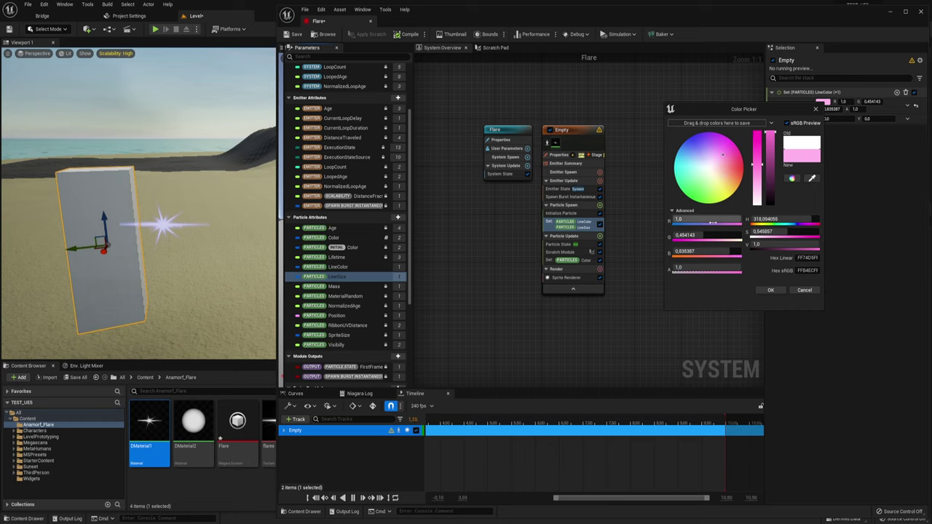
{"action": "left_click", "coordinate": [770, 290]}
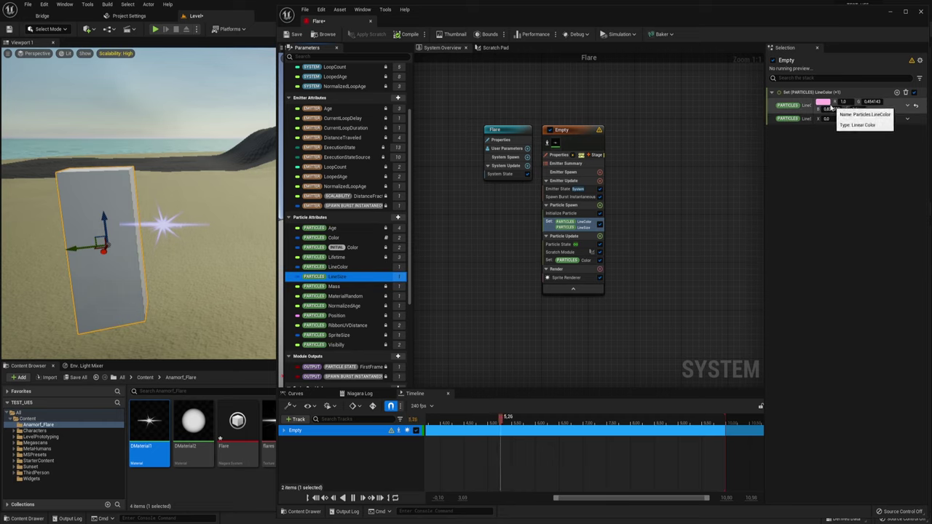
{"action": "left_click", "coordinate": [829, 104]}
{"action": "left_click_drag", "start_coordinate": [757, 166], "coordinate": [757, 135]}
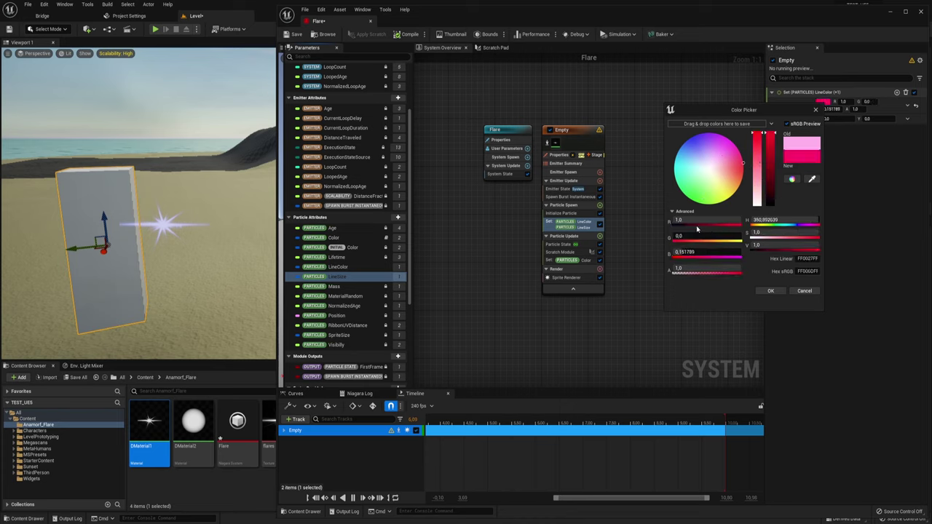
{"action": "left_click", "coordinate": [770, 291]}
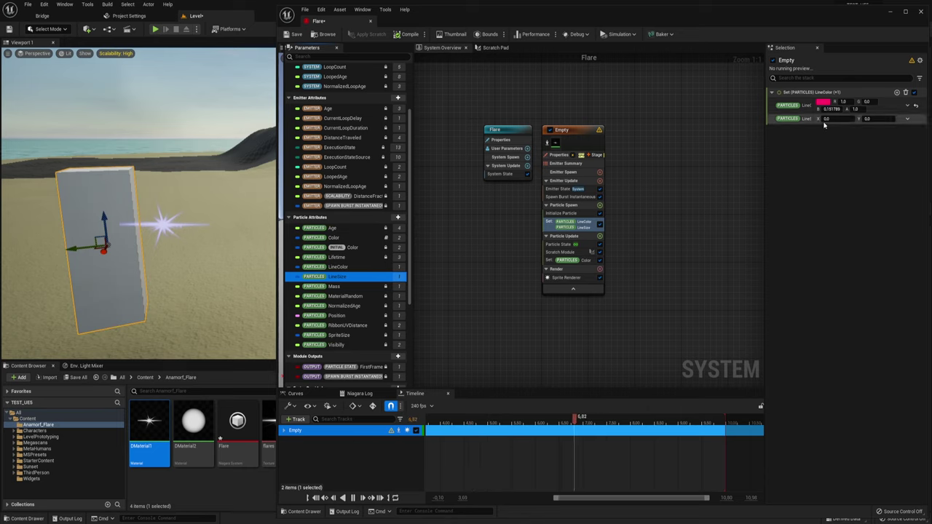
{"action": "left_click_drag", "start_coordinate": [825, 119], "coordinate": [838, 119]}
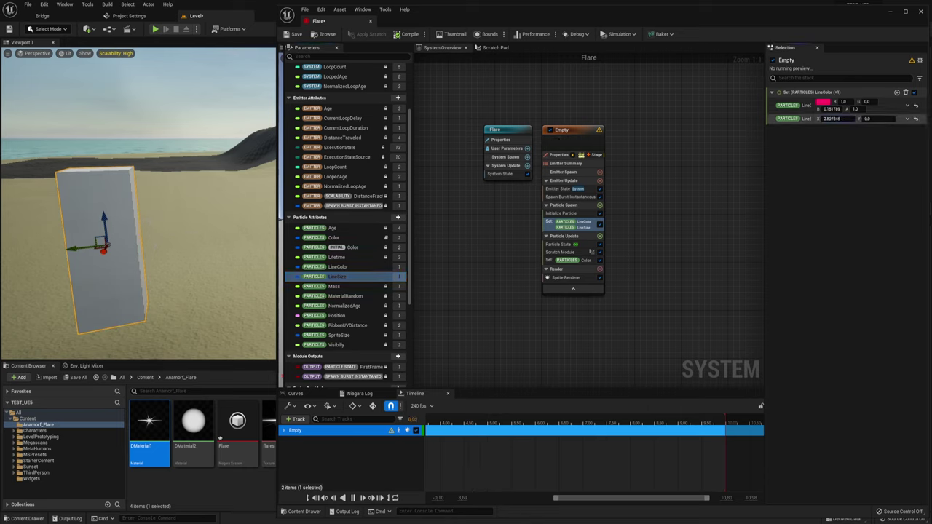
Enter 2000 for LineSize X and 100 for Y in the spawn module.
{"action": "left_click", "coordinate": [835, 119]}
{"action": "type", "text": "2000"}
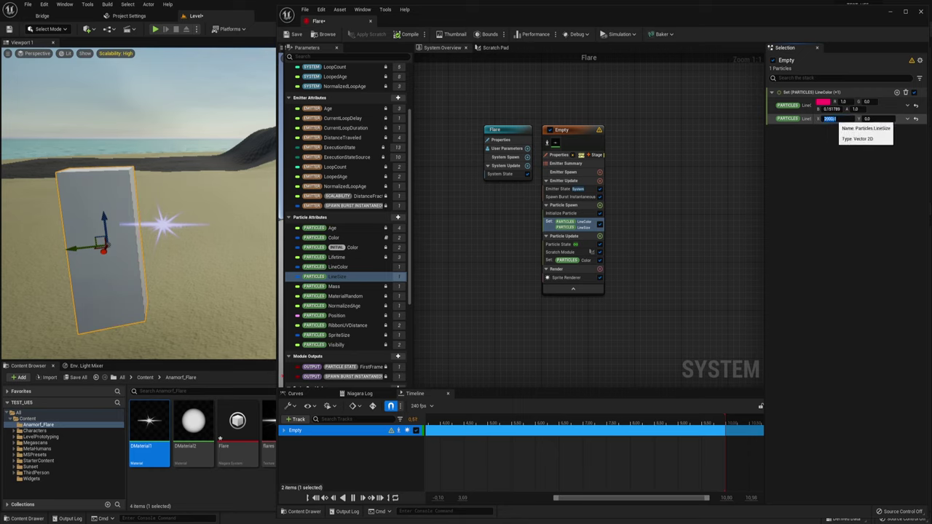
{"action": "key", "text": "Tab"}
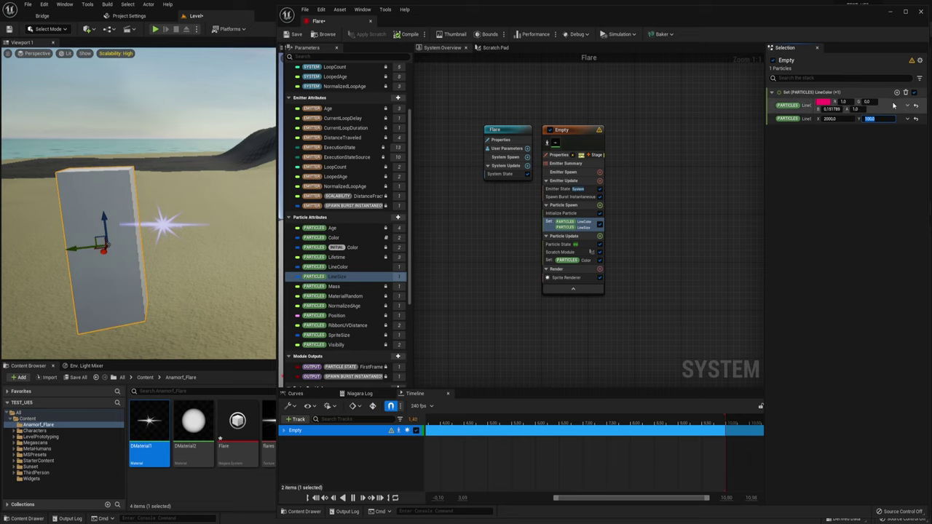
{"action": "left_click_drag", "start_coordinate": [164, 242], "coordinate": [163, 277]}
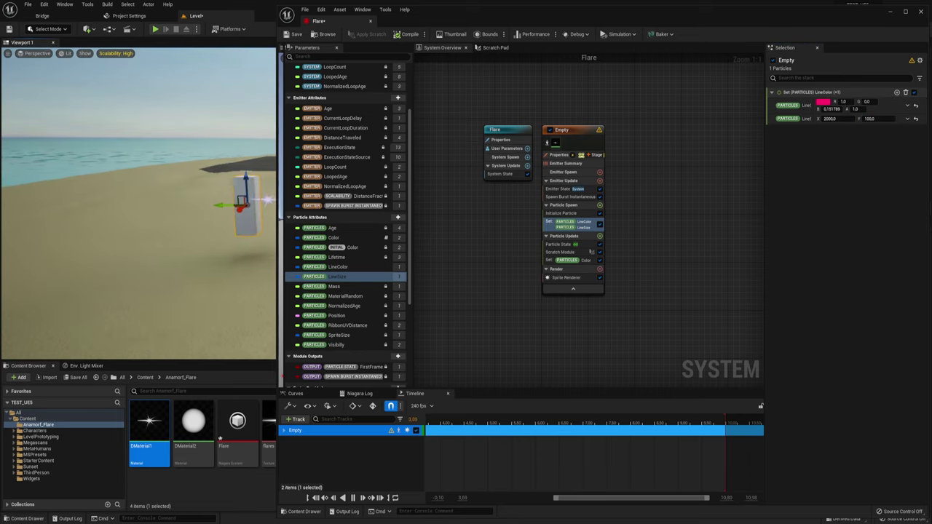
{"action": "left_click_drag", "start_coordinate": [161, 239], "coordinate": [161, 218]}
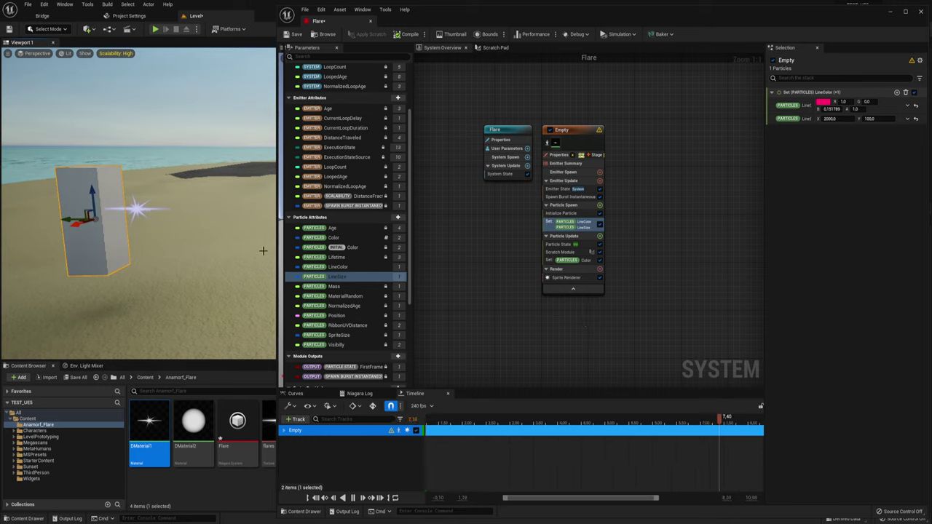
Add a Sprite Renderer to the Empty emitter and assign DMaterial2 as its material.
{"action": "left_click", "coordinate": [600, 269]}
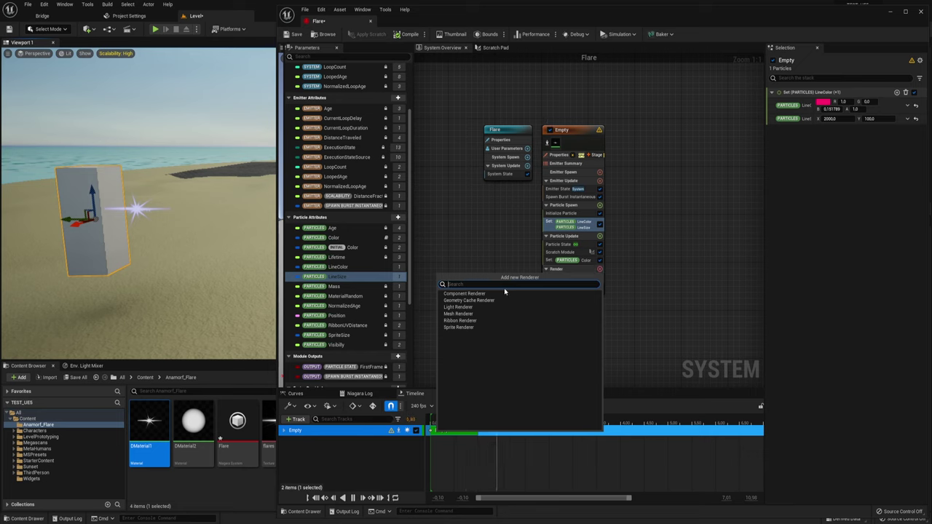
{"action": "type", "text": "sp"}
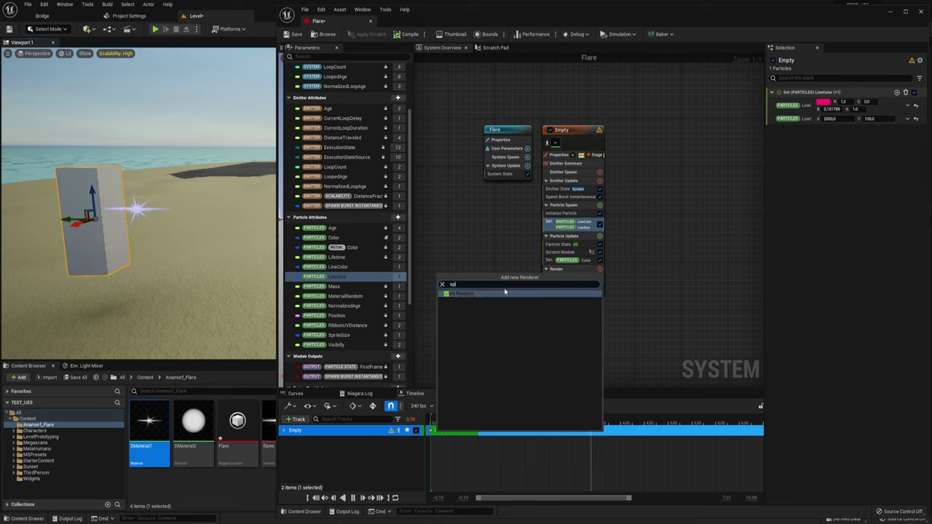
{"action": "left_click", "coordinate": [498, 295]}
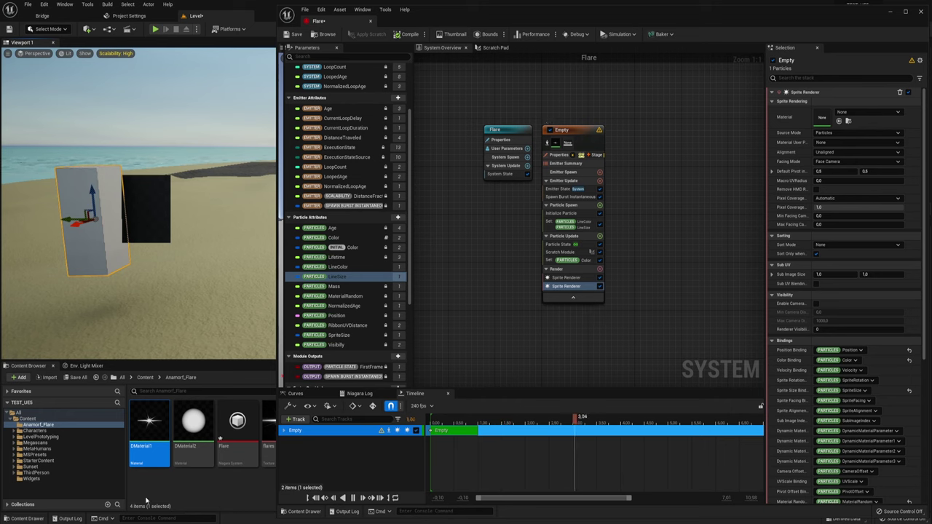
{"action": "left_click", "coordinate": [192, 421]}
{"action": "left_click", "coordinate": [839, 121]}
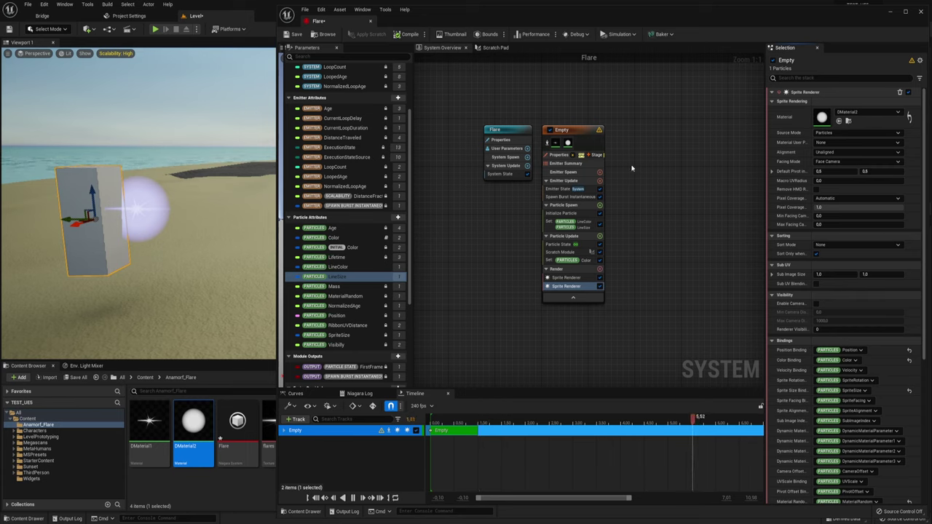
Open DMaterial2 and enable Disable Depth Test in its Details.
{"action": "double_click", "coordinate": [193, 423]}
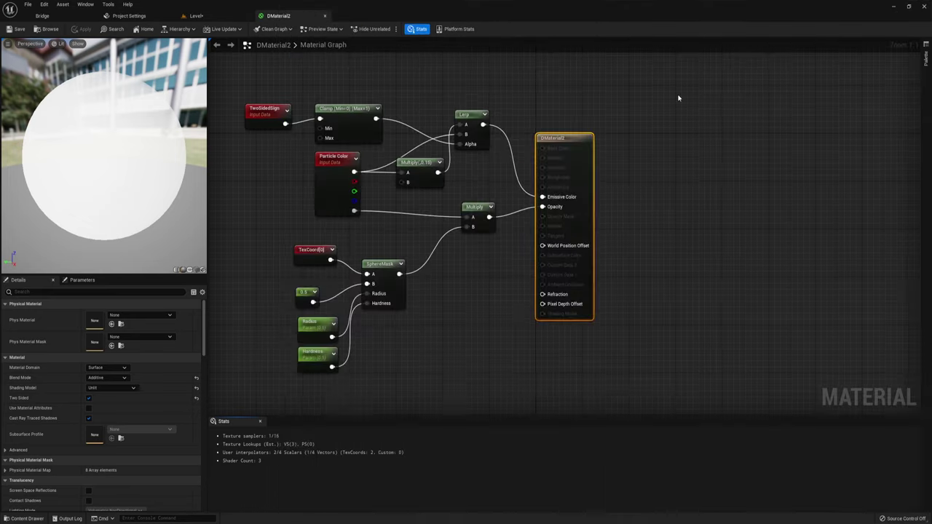
{"action": "right_click_drag", "start_coordinate": [437, 331], "coordinate": [562, 271]}
{"action": "type", "text": "de"}
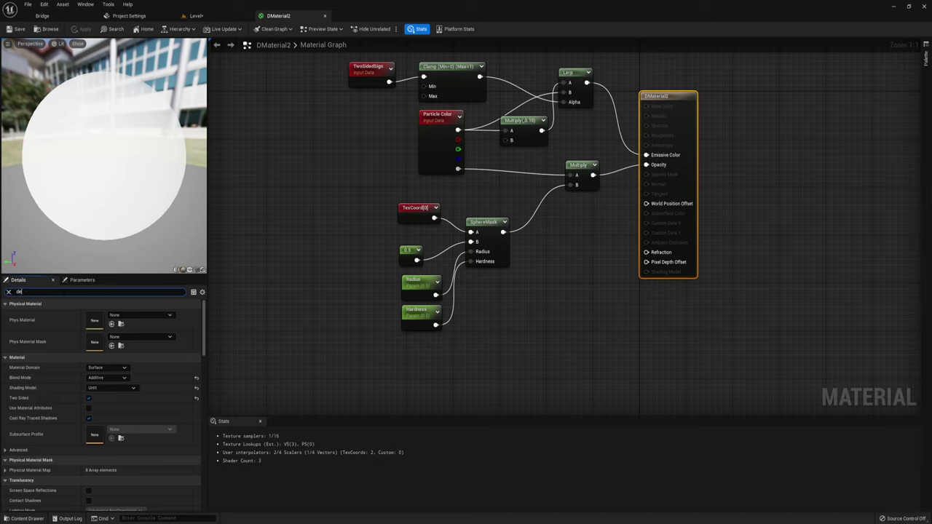
{"action": "type", "text": "p"}
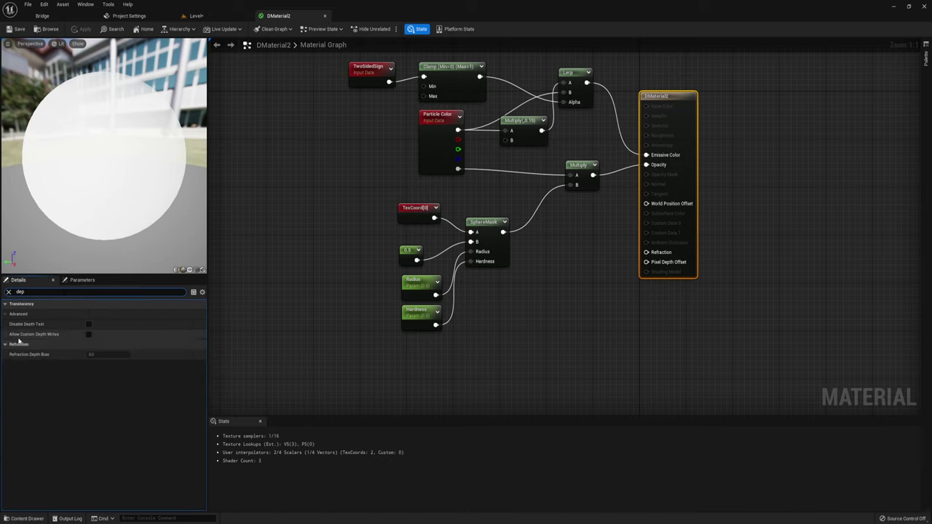
{"action": "left_click", "coordinate": [89, 326]}
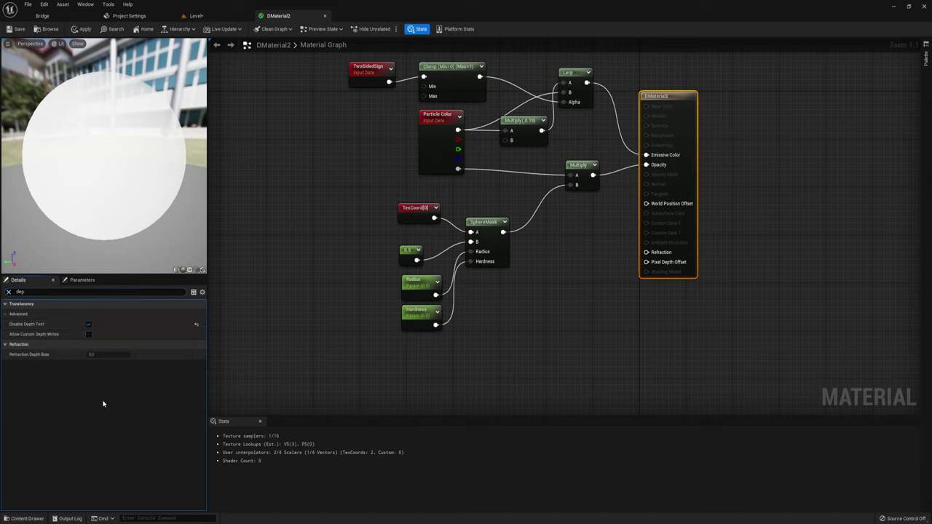
{"action": "left_click", "coordinate": [9, 292]}
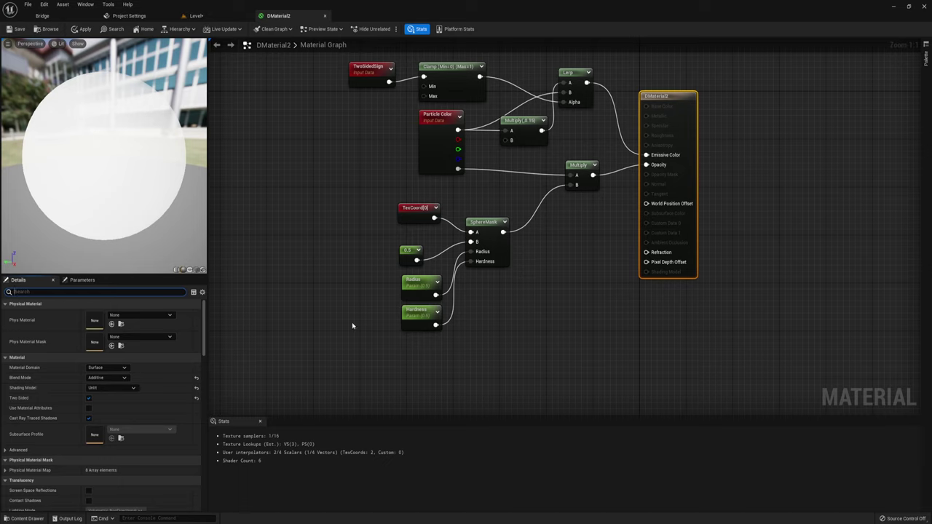
Save DMaterial2 and close its material editor.
{"action": "mouse_move", "coordinate": [382, 367]}
{"action": "left_mouse_down"}
{"action": "mouse_move", "coordinate": [481, 217]}
{"action": "mouse_move", "coordinate": [312, 338]}
{"action": "left_mouse_up"}
{"action": "left_click", "coordinate": [492, 356]}
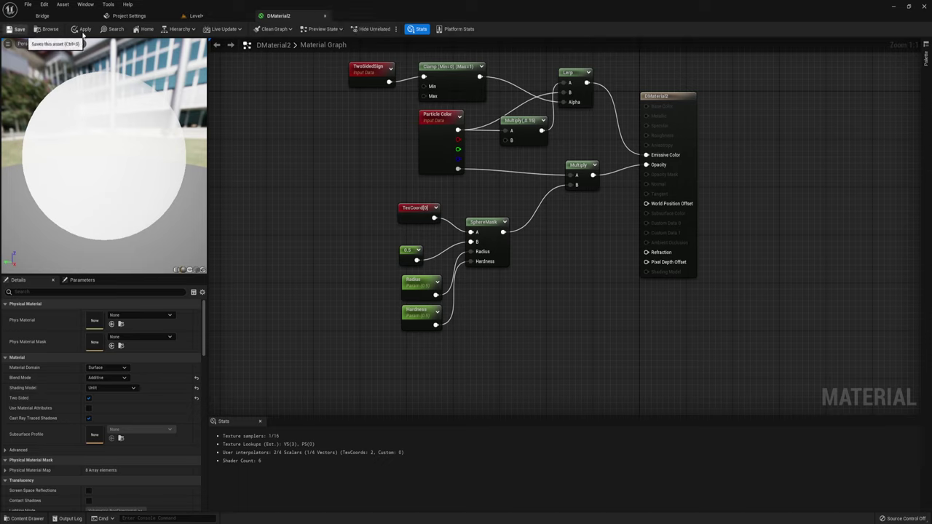
{"action": "left_click", "coordinate": [24, 30]}
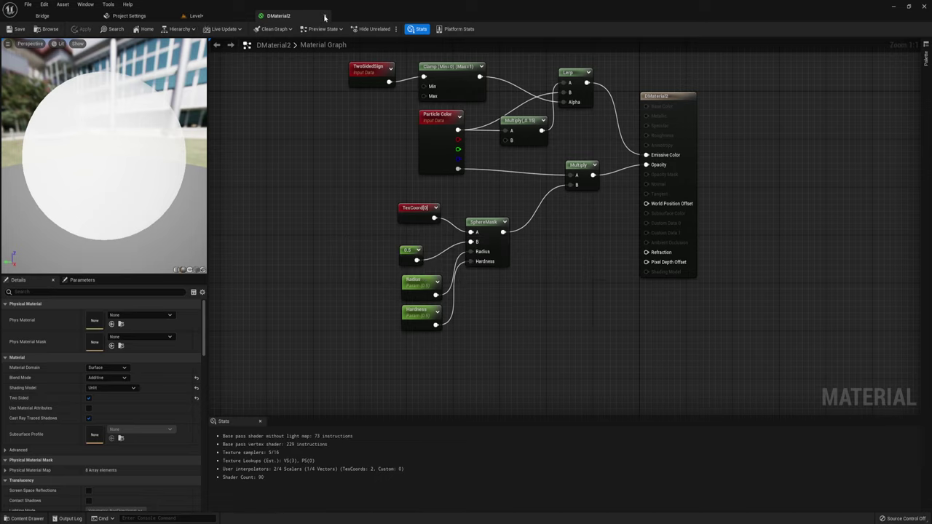
{"action": "left_click", "coordinate": [325, 16]}
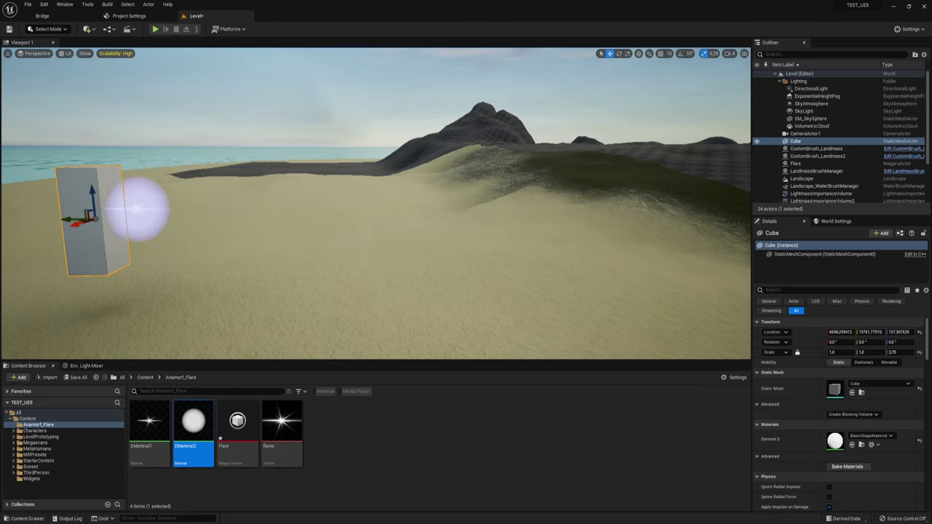
Reopen the Flare Niagara system and widen the sprite renderer's settings panel.
{"action": "double_click", "coordinate": [220, 439]}
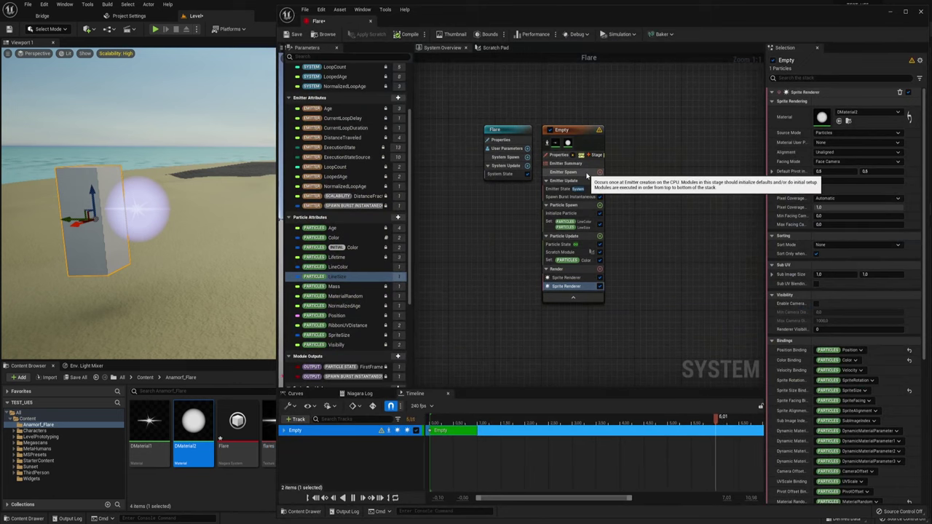
{"action": "scroll", "coordinate": [851, 326], "scroll_direction": "down", "scroll_amount": 3}
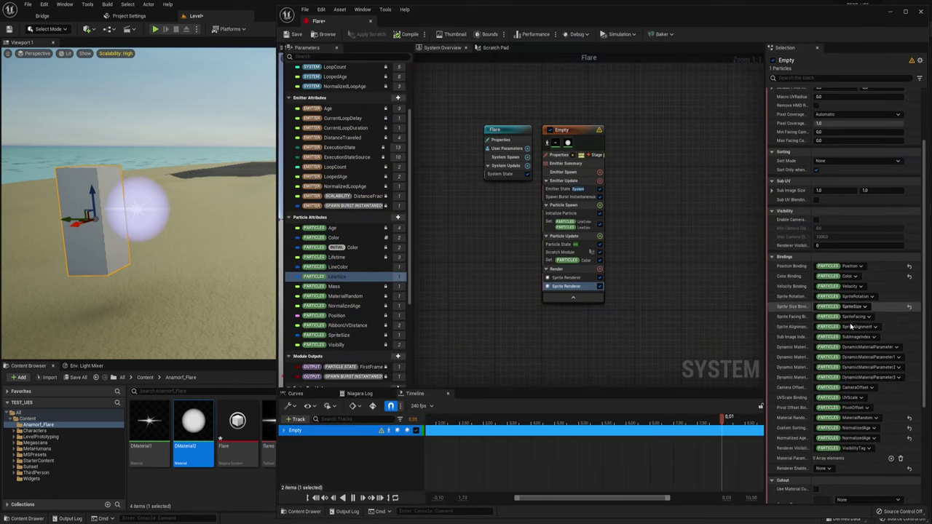
{"action": "scroll", "coordinate": [850, 327], "scroll_direction": "down", "scroll_amount": 2}
{"action": "left_click", "coordinate": [768, 229]}
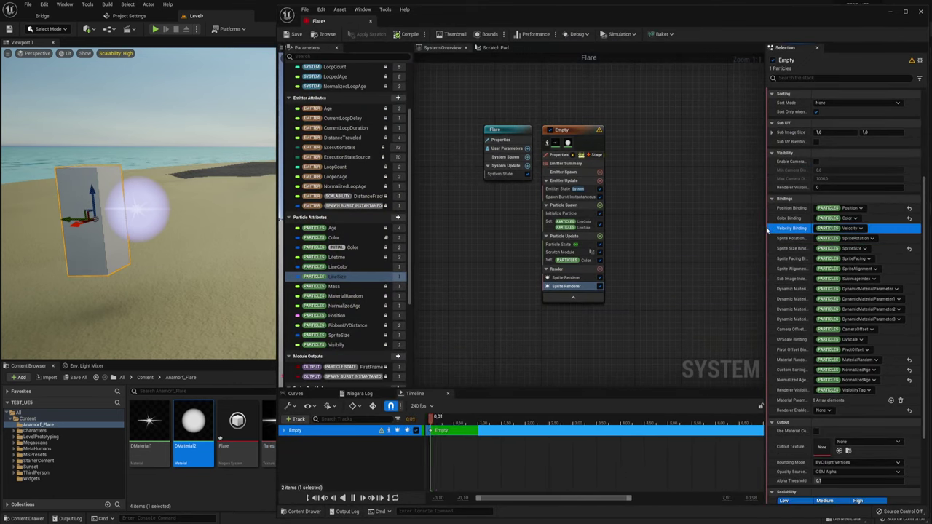
{"action": "left_click_drag", "start_coordinate": [766, 206], "coordinate": [756, 206]}
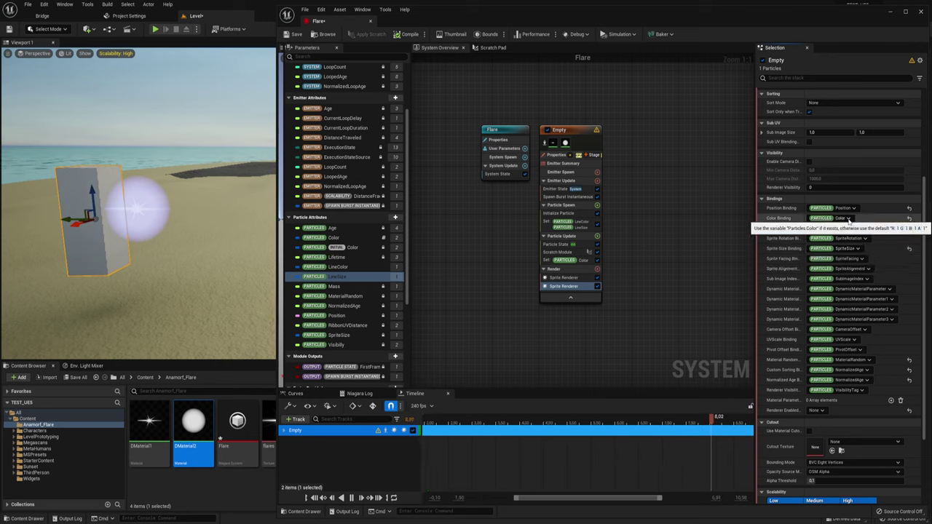
Bind Color to Particles.LineColor and Sprite Size to Particles.LineSize.
{"action": "left_click", "coordinate": [841, 228]}
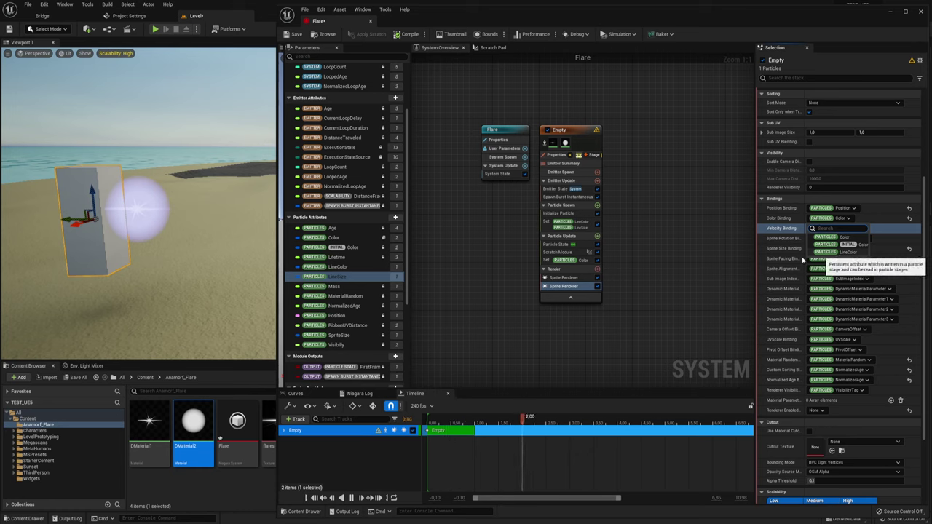
{"action": "left_click", "coordinate": [847, 253]}
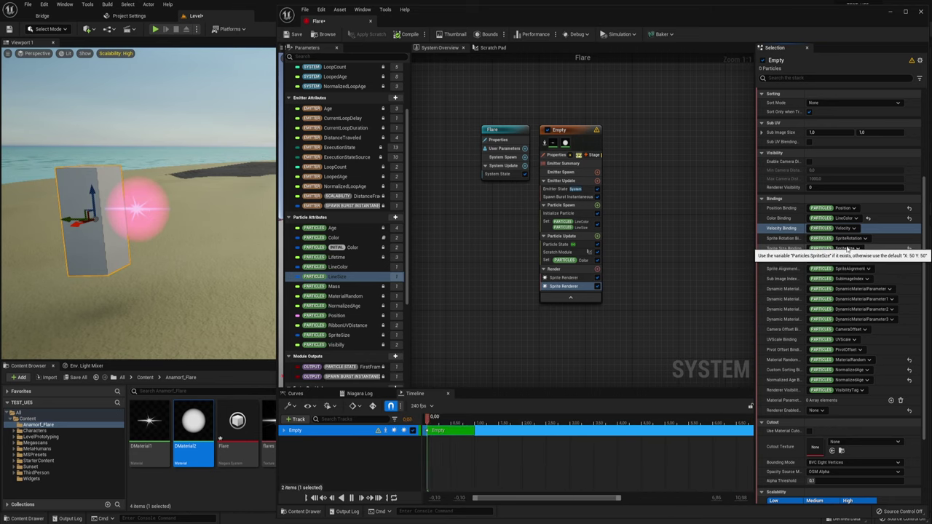
{"action": "left_click", "coordinate": [850, 249]}
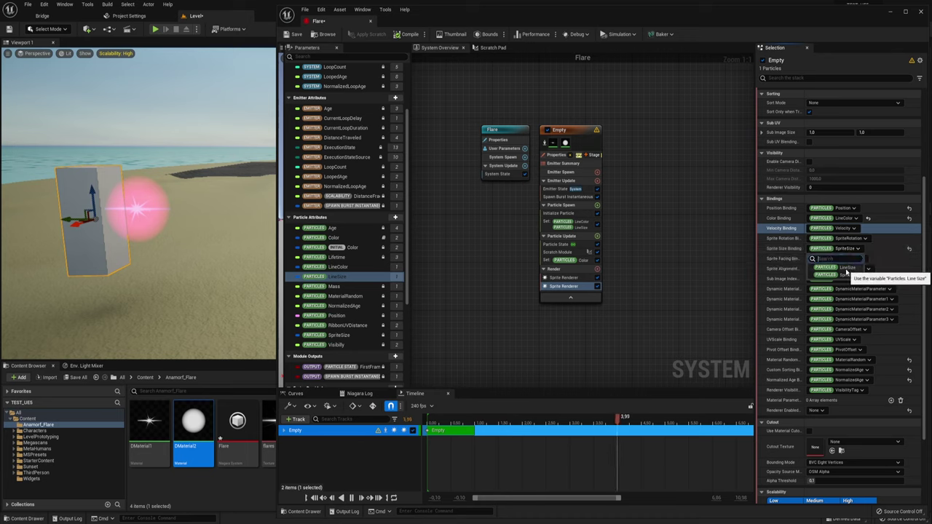
{"action": "left_click", "coordinate": [846, 268]}
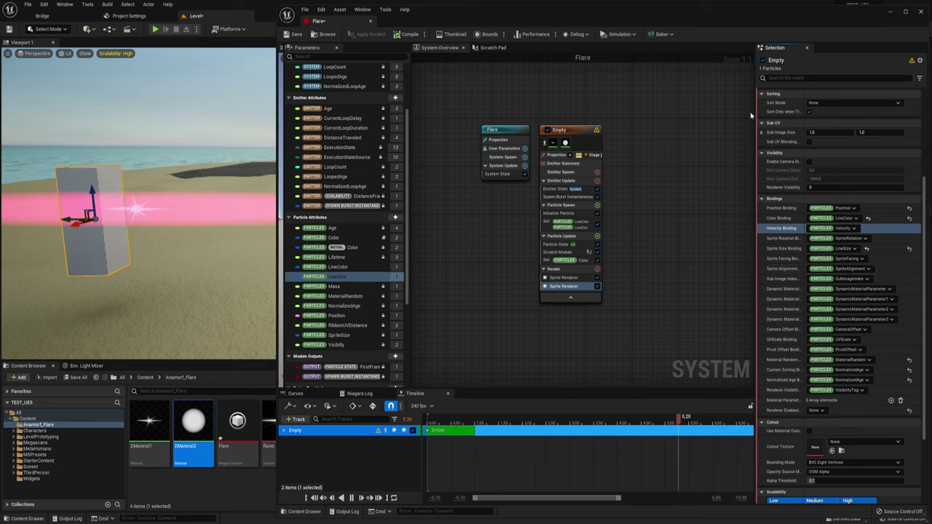
Set LineSize to X 1800 and Y 20 in the Set LineColor/LineSize spawn module.
{"action": "left_click", "coordinate": [579, 228]}
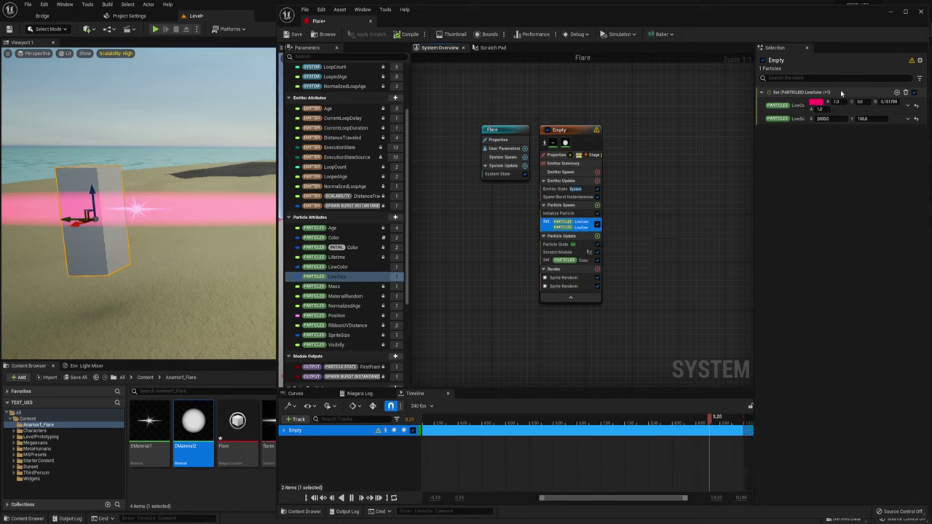
{"action": "left_click_drag", "start_coordinate": [823, 121], "coordinate": [816, 120]}
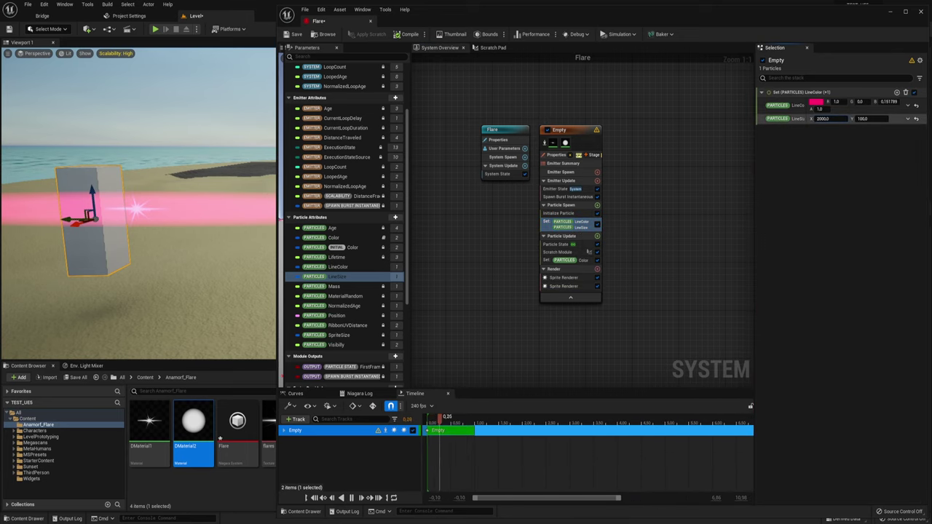
{"action": "left_click", "coordinate": [828, 118]}
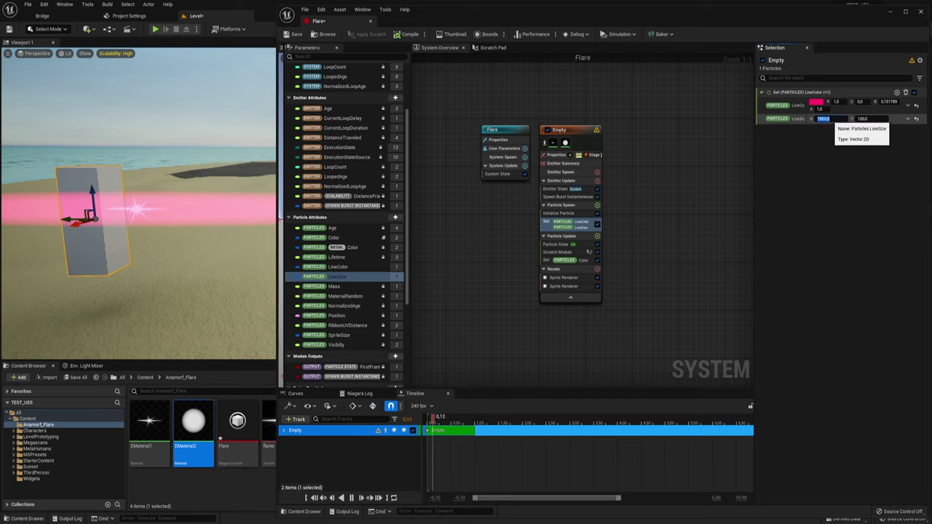
{"action": "left_click", "coordinate": [862, 119]}
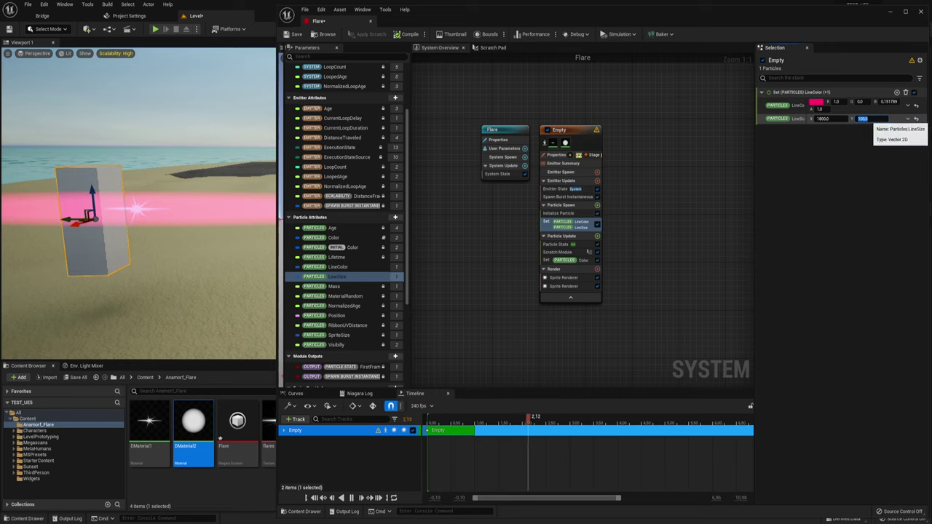
{"action": "type", "text": "50"}
{"action": "key", "text": "Return"}
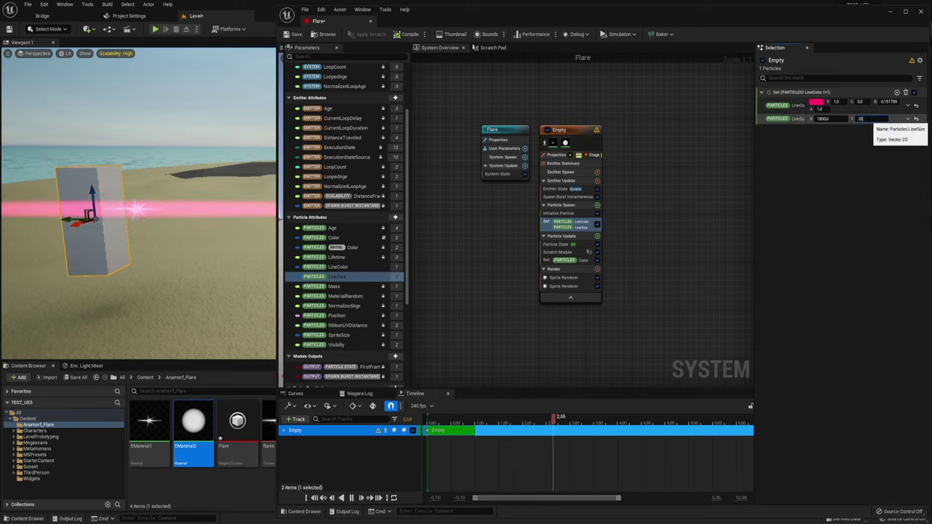
{"action": "key", "text": "Return"}
{"action": "mouse_move", "coordinate": [183, 216]}
{"action": "left_mouse_down"}
{"action": "mouse_move", "coordinate": [201, 207]}
{"action": "mouse_move", "coordinate": [153, 248]}
{"action": "mouse_move", "coordinate": [139, 226]}
{"action": "mouse_move", "coordinate": [124, 251]}
{"action": "mouse_move", "coordinate": [128, 218]}
{"action": "mouse_move", "coordinate": [145, 212]}
{"action": "mouse_move", "coordinate": [124, 212]}
{"action": "left_mouse_up"}
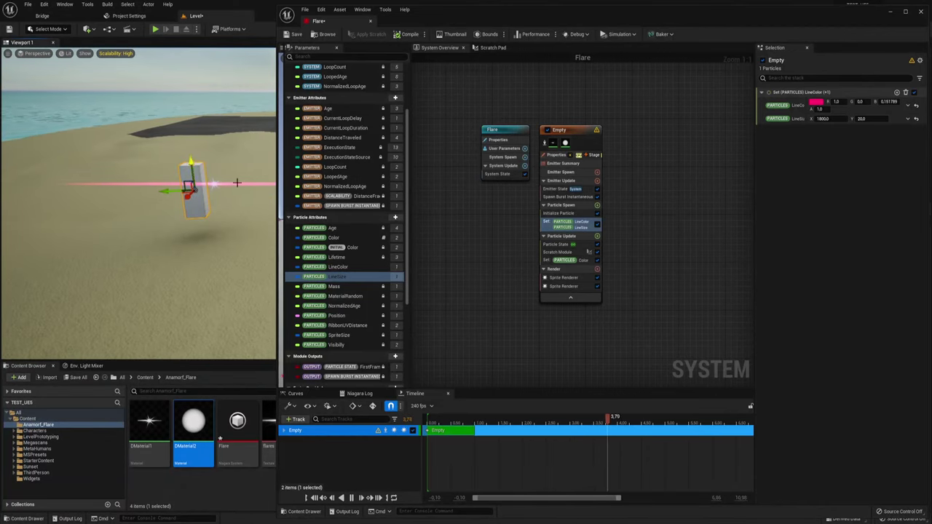
{"action": "left_click_drag", "start_coordinate": [193, 197], "coordinate": [199, 204]}
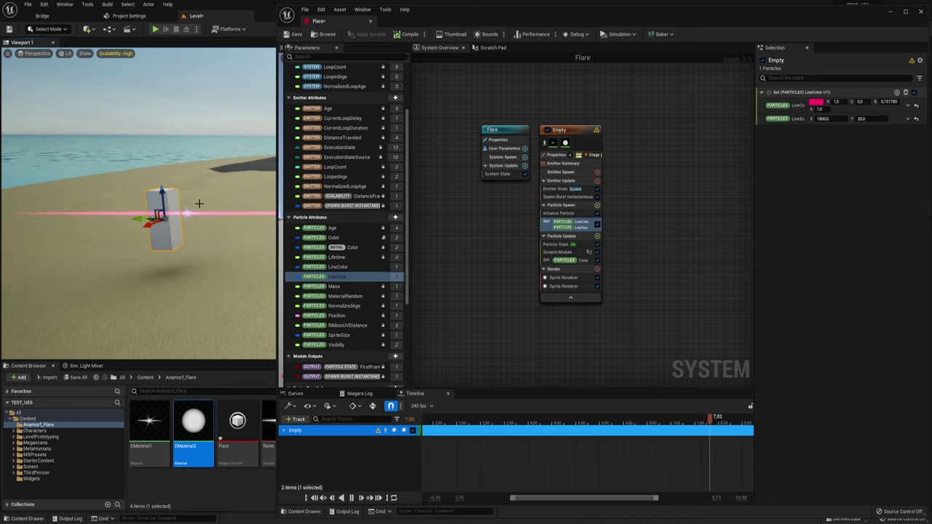
{"action": "mouse_move", "coordinate": [139, 217]}
{"action": "left_mouse_down"}
{"action": "mouse_move", "coordinate": [163, 218]}
{"action": "mouse_move", "coordinate": [118, 219]}
{"action": "mouse_move", "coordinate": [164, 220]}
{"action": "mouse_move", "coordinate": [119, 222]}
{"action": "mouse_move", "coordinate": [162, 225]}
{"action": "mouse_move", "coordinate": [127, 223]}
{"action": "left_mouse_up"}
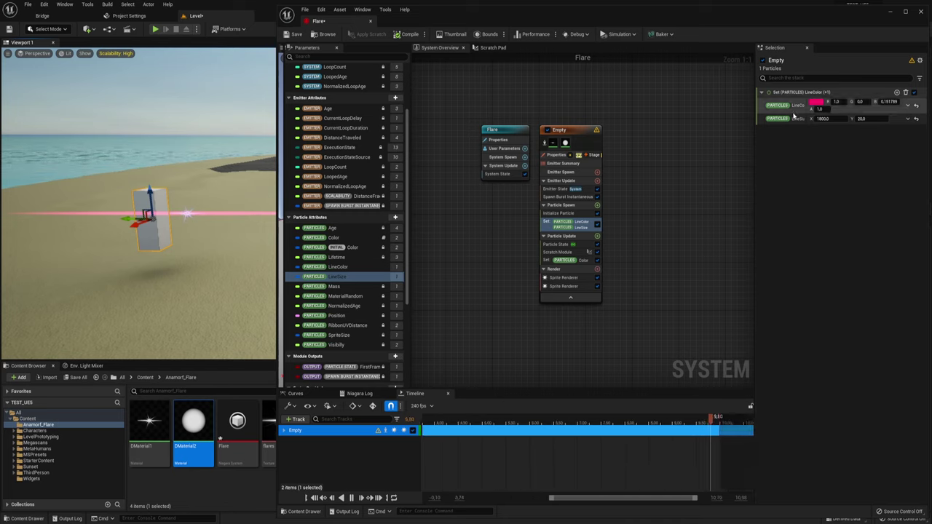
Change LineColor to deep violet (R 0.05478, G 0.037318, B 0.177083).
{"action": "left_click", "coordinate": [815, 103]}
{"action": "left_click", "coordinate": [688, 138]}
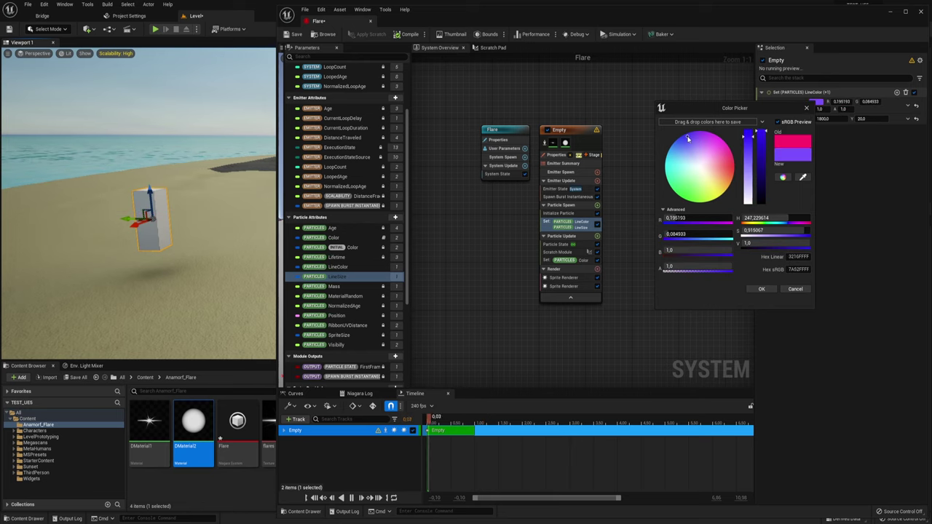
{"action": "left_click_drag", "start_coordinate": [689, 139], "coordinate": [689, 139]}
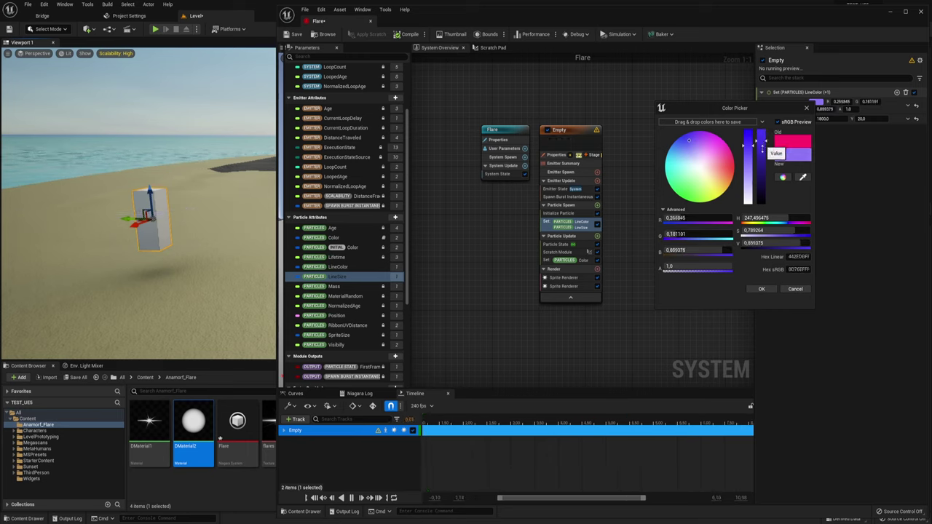
{"action": "left_click_drag", "start_coordinate": [761, 135], "coordinate": [763, 190]}
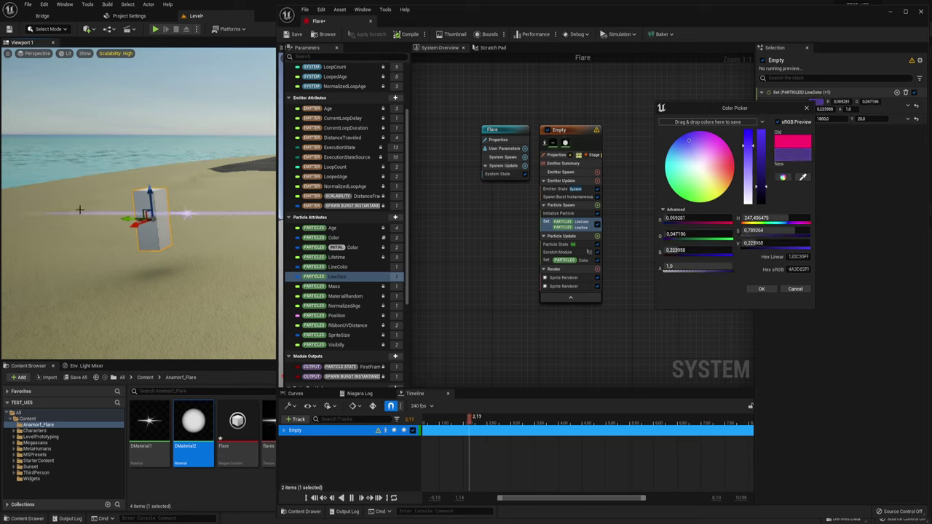
{"action": "left_click_drag", "start_coordinate": [762, 188], "coordinate": [764, 199]}
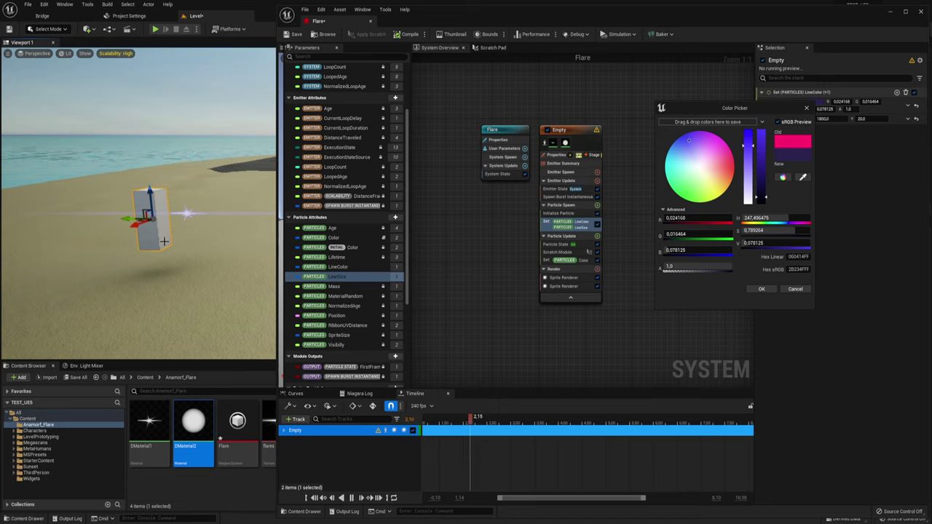
{"action": "right_click_drag", "start_coordinate": [164, 241], "coordinate": [211, 241]}
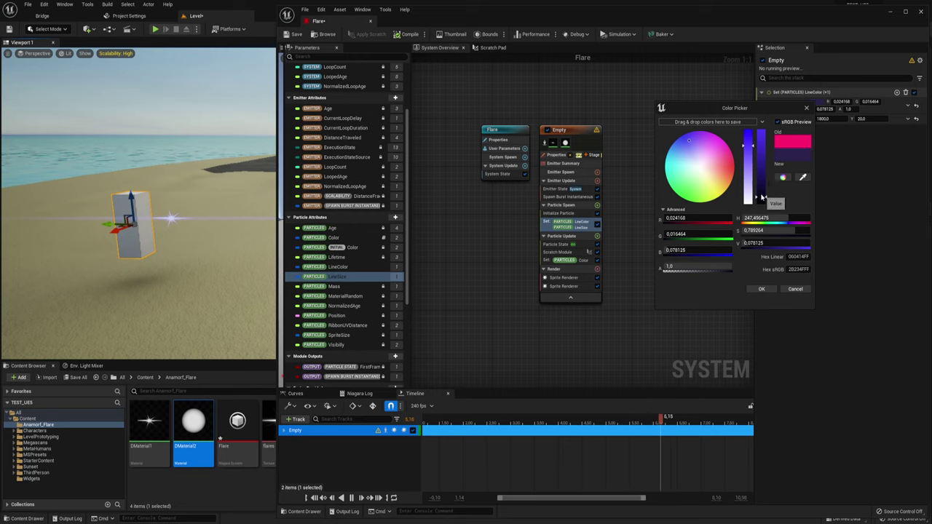
{"action": "left_click_drag", "start_coordinate": [763, 197], "coordinate": [760, 191]}
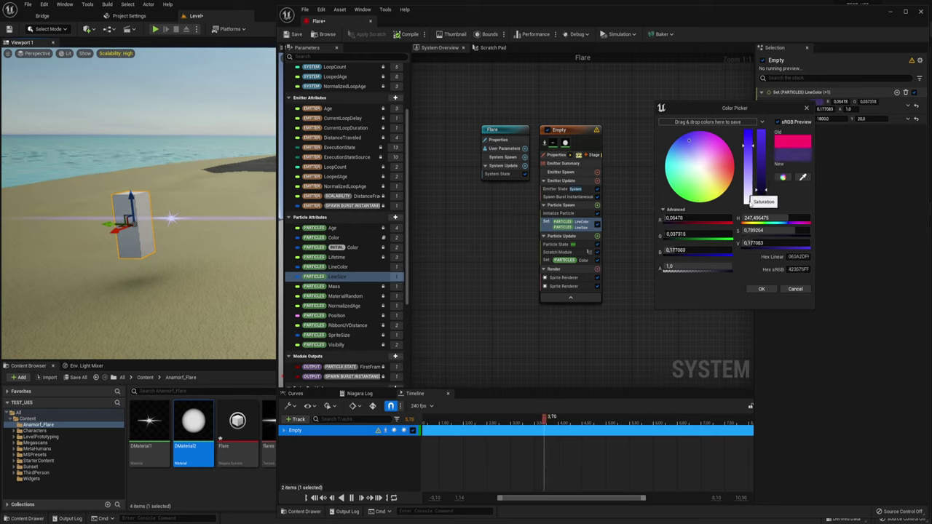
{"action": "left_click", "coordinate": [762, 289]}
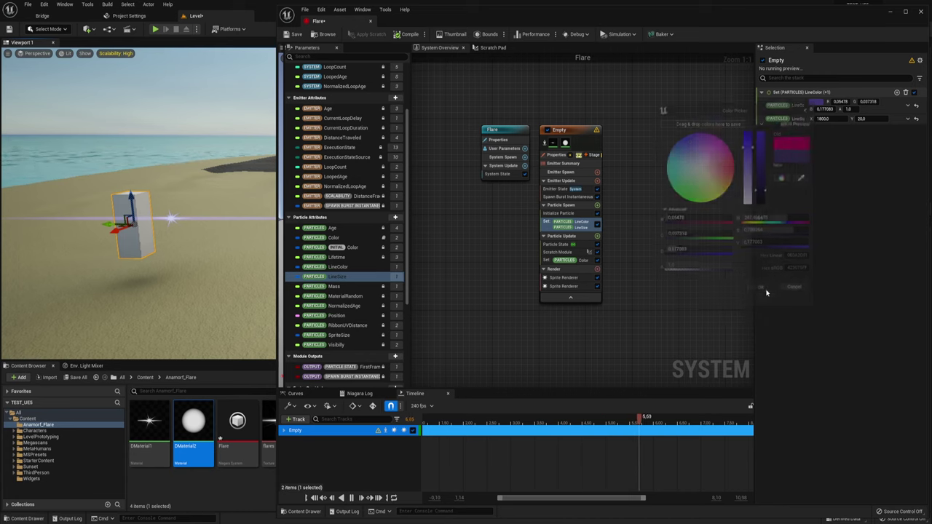
Inspect Initialize Particle, the sprite renderer, then the Particle Update Color module's settings.
{"action": "left_click", "coordinate": [572, 213]}
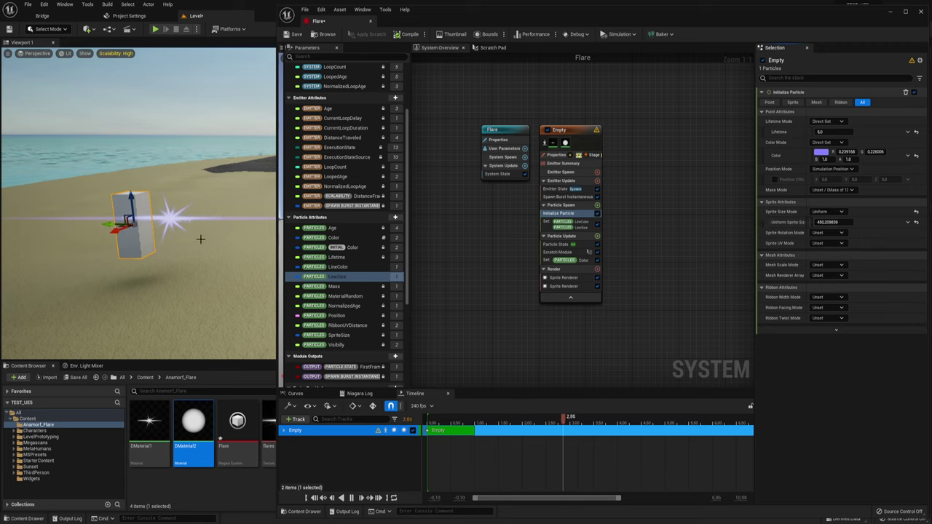
{"action": "mouse_move", "coordinate": [200, 239]}
{"action": "right_mouse_down"}
{"action": "mouse_move", "coordinate": [175, 233]}
{"action": "mouse_move", "coordinate": [230, 243]}
{"action": "right_mouse_up"}
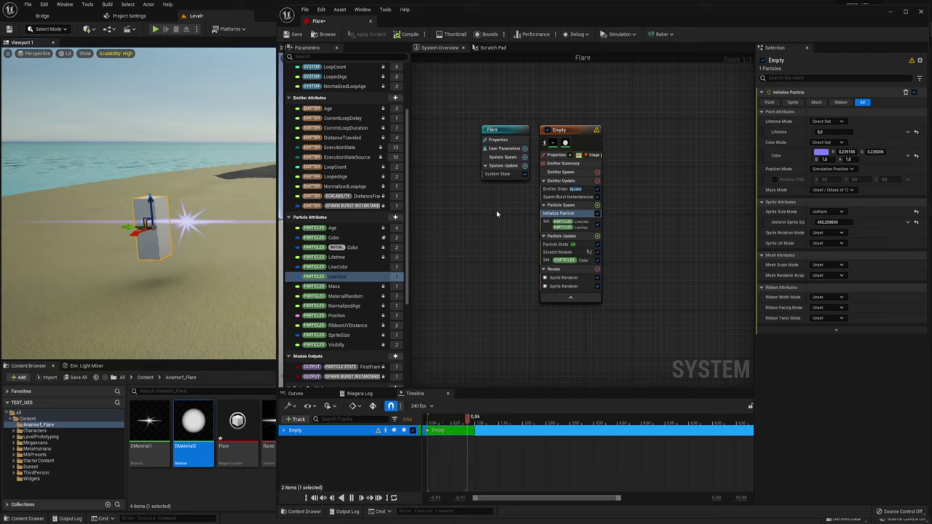
{"action": "right_click_drag", "start_coordinate": [497, 214], "coordinate": [514, 205]}
{"action": "left_click", "coordinate": [580, 277]}
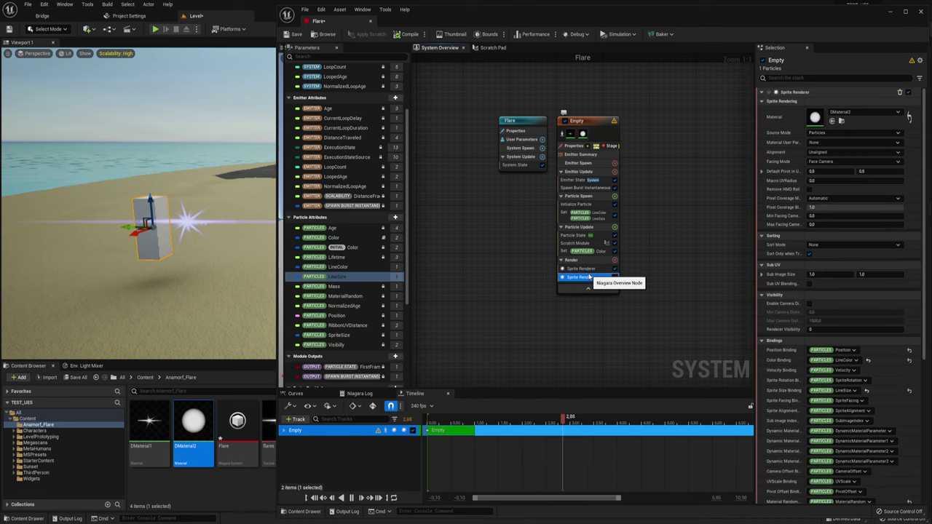
{"action": "left_click", "coordinate": [601, 252]}
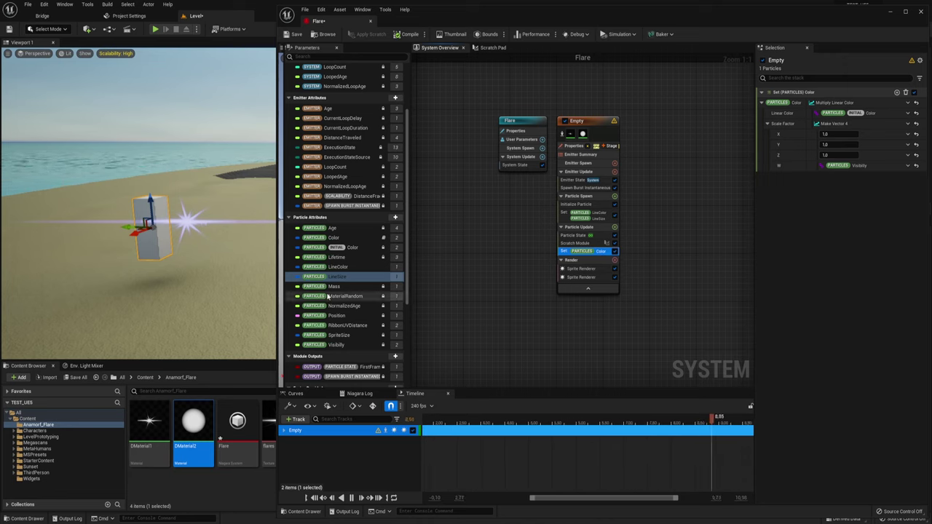
Drag LineColor into Particle Update as a Set module with value (1.0, 1.0, 1.0, 1.0).
{"action": "left_click", "coordinate": [341, 268]}
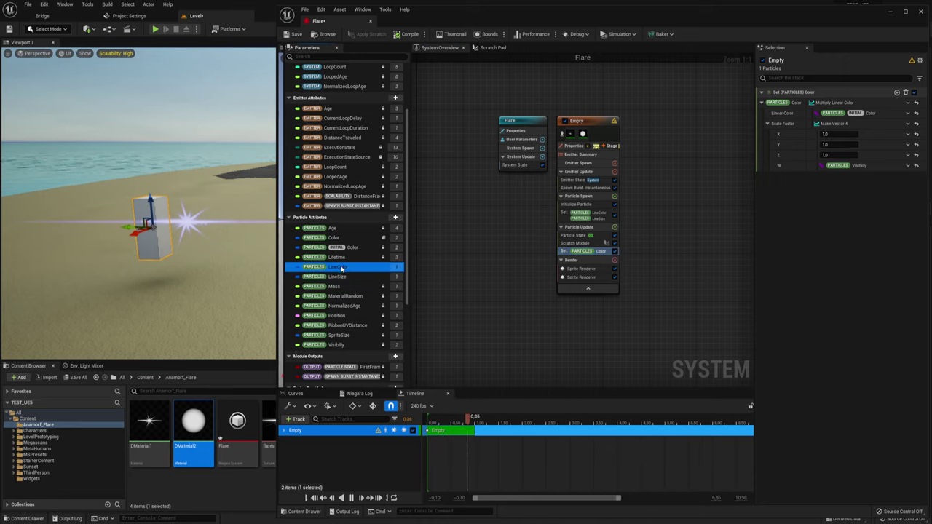
{"action": "left_click_drag", "start_coordinate": [342, 269], "coordinate": [591, 259]}
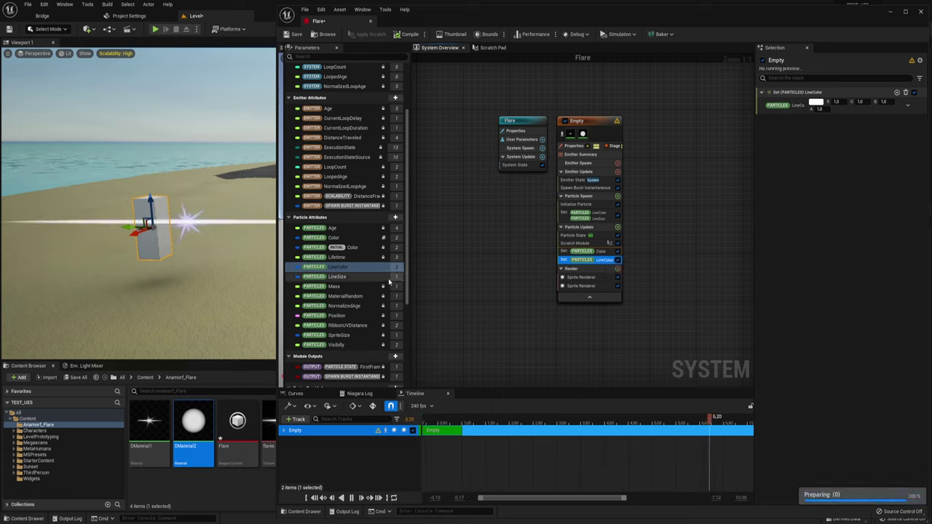
{"action": "left_click", "coordinate": [604, 252]}
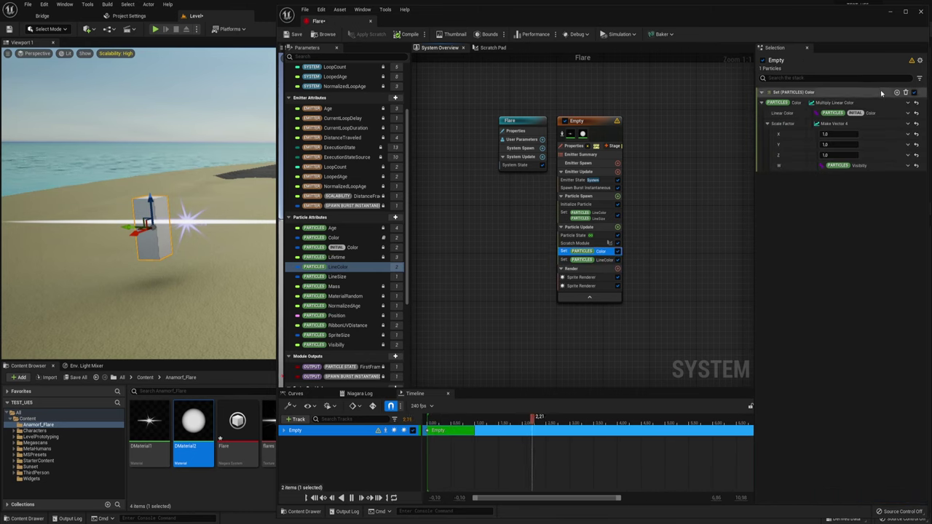
Copy the Color module into particle update, then undo the stray pasted module.
{"action": "right_click", "coordinate": [829, 95]}
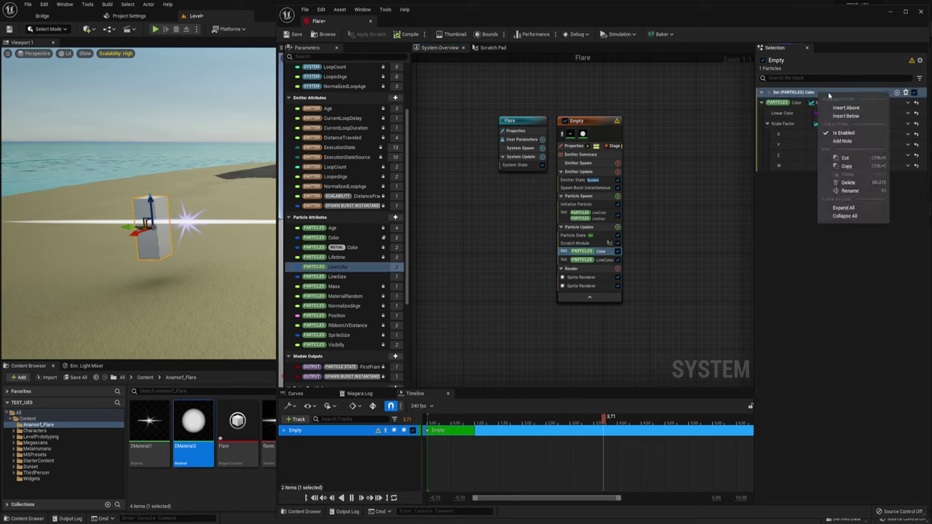
{"action": "left_click", "coordinate": [848, 167]}
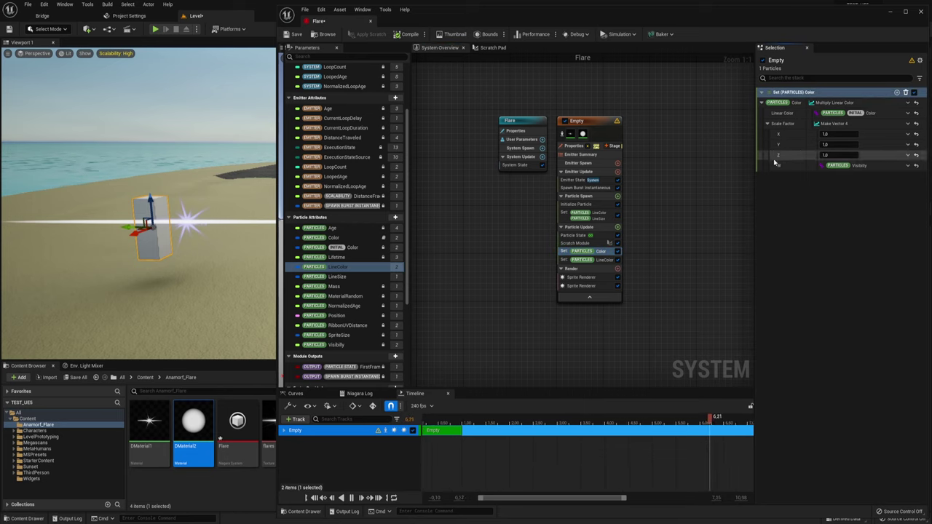
{"action": "left_click", "coordinate": [592, 259]}
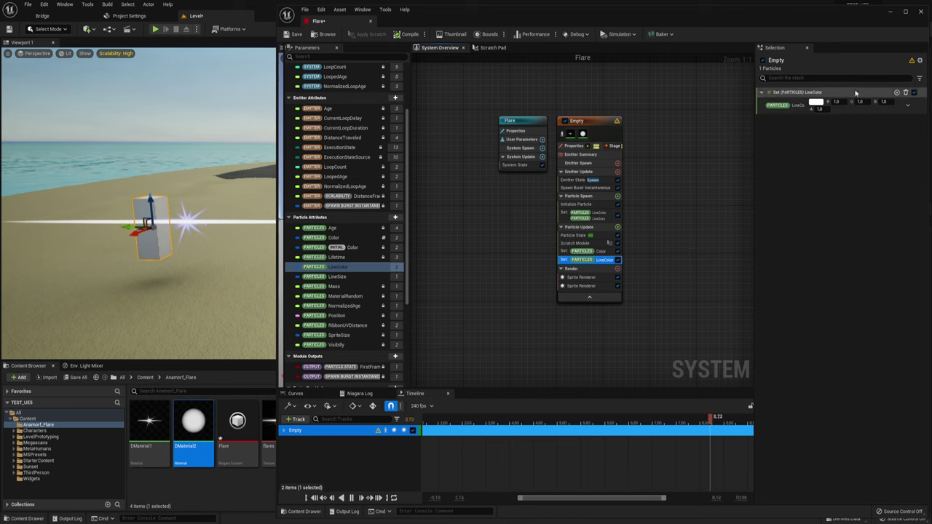
{"action": "right_click", "coordinate": [851, 93]}
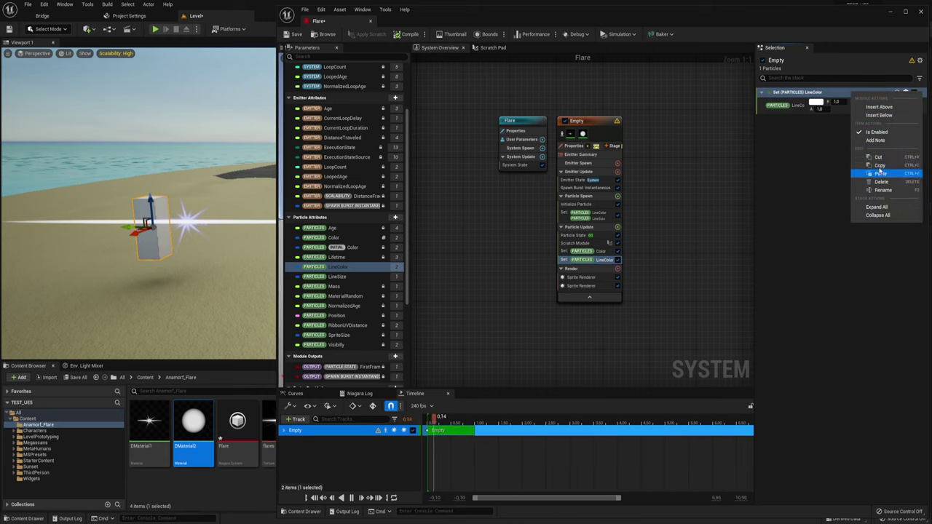
{"action": "left_click", "coordinate": [879, 174]}
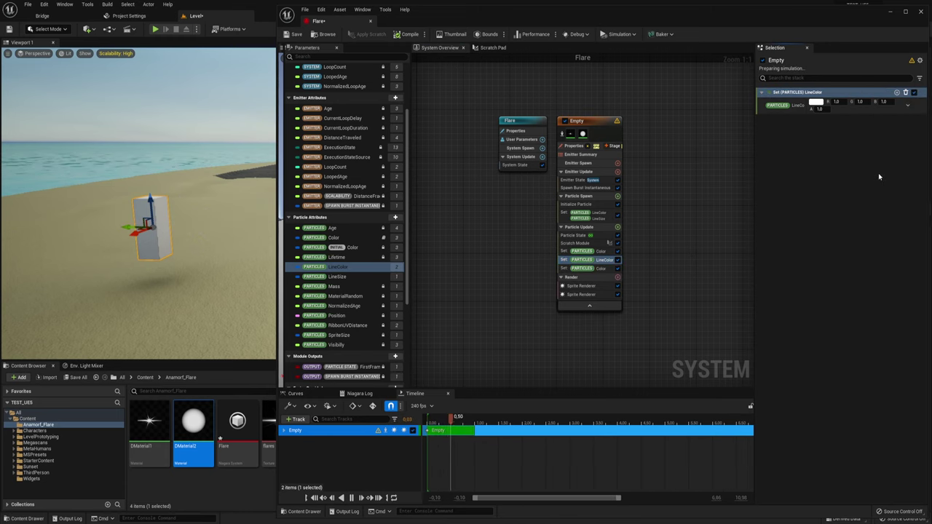
{"action": "left_click", "coordinate": [601, 270]}
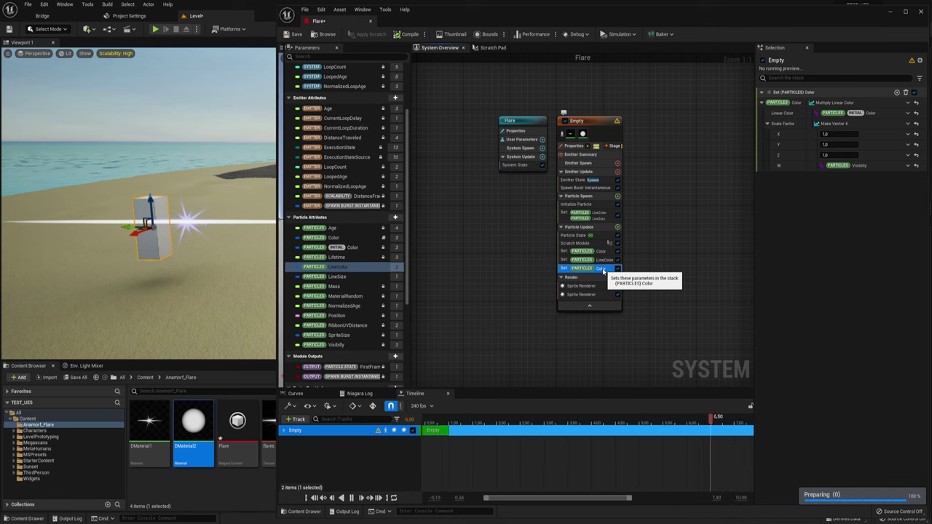
{"action": "key", "text": "ctrl+z"}
Copy the Color module's Multiply Linear Color input onto the Set LineColor value.
{"action": "left_click", "coordinate": [601, 252]}
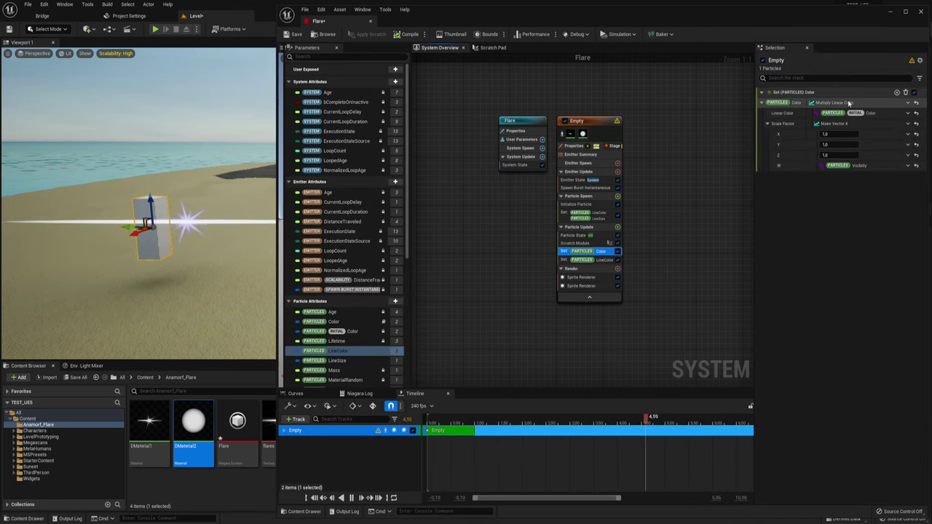
{"action": "right_click", "coordinate": [850, 103]}
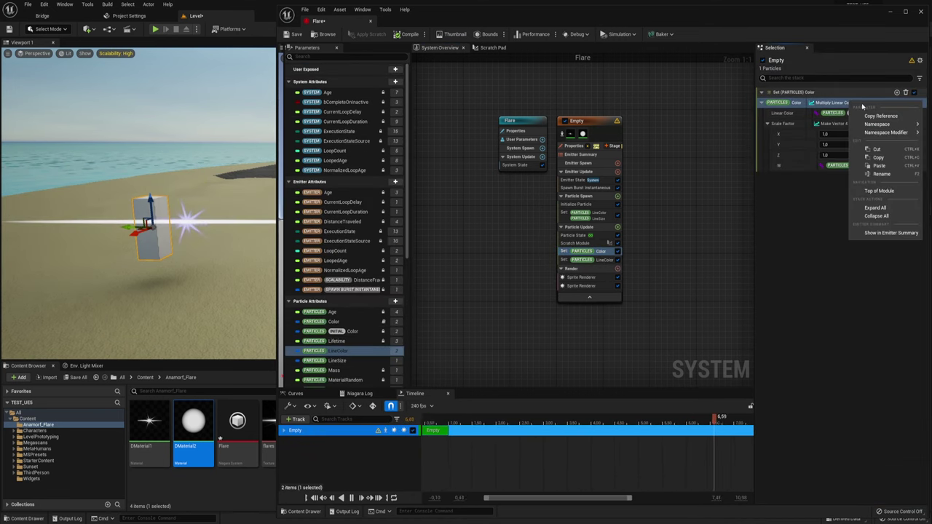
{"action": "left_click", "coordinate": [879, 157]}
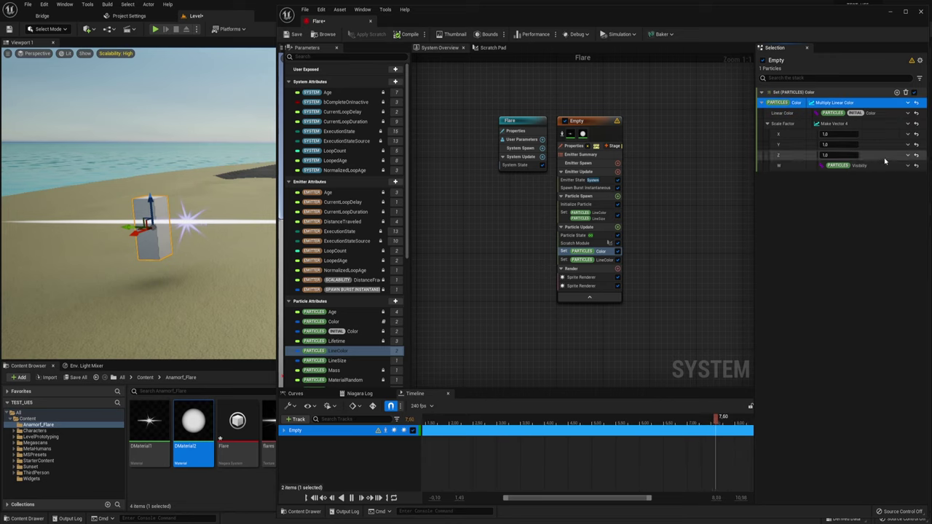
{"action": "left_click", "coordinate": [601, 260]}
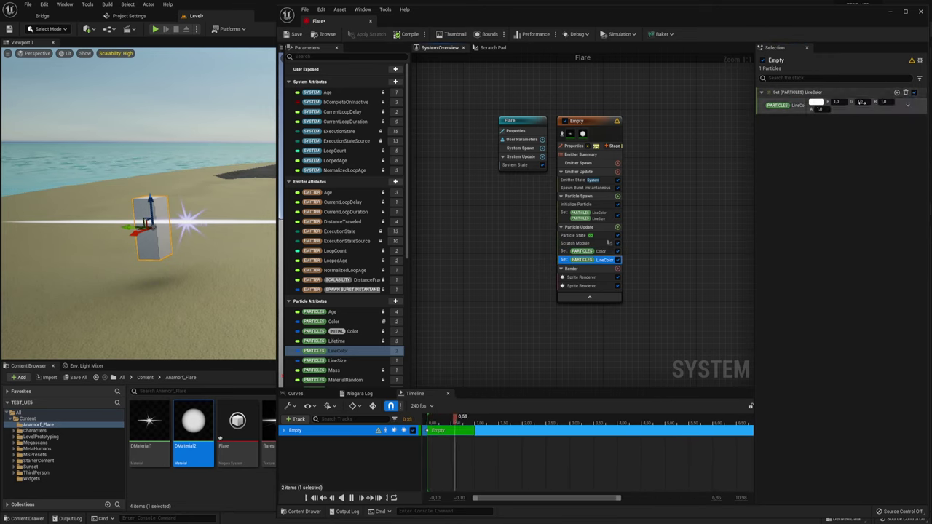
{"action": "right_click", "coordinate": [859, 105]}
{"action": "left_click", "coordinate": [892, 177]}
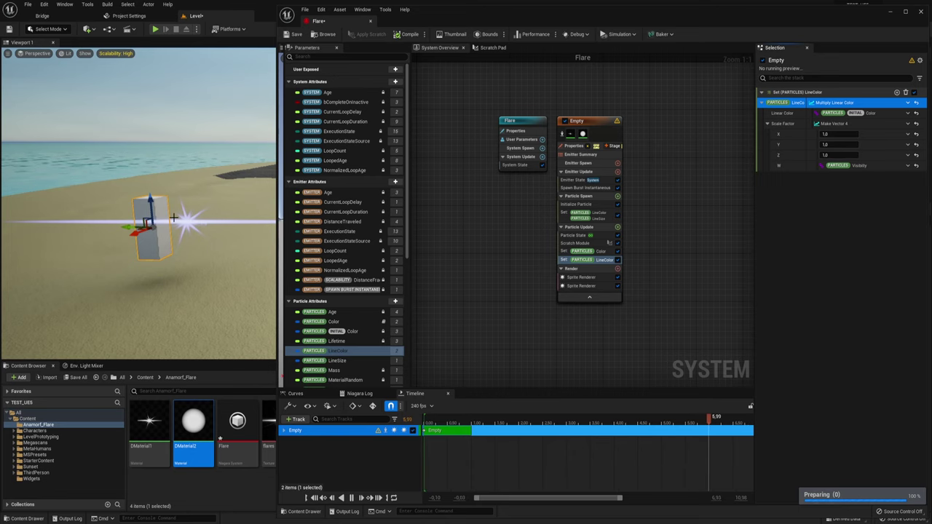
Fly the view back to the box and slide it left along its Y axis.
{"action": "right_click_drag", "start_coordinate": [173, 217], "coordinate": [173, 217]}
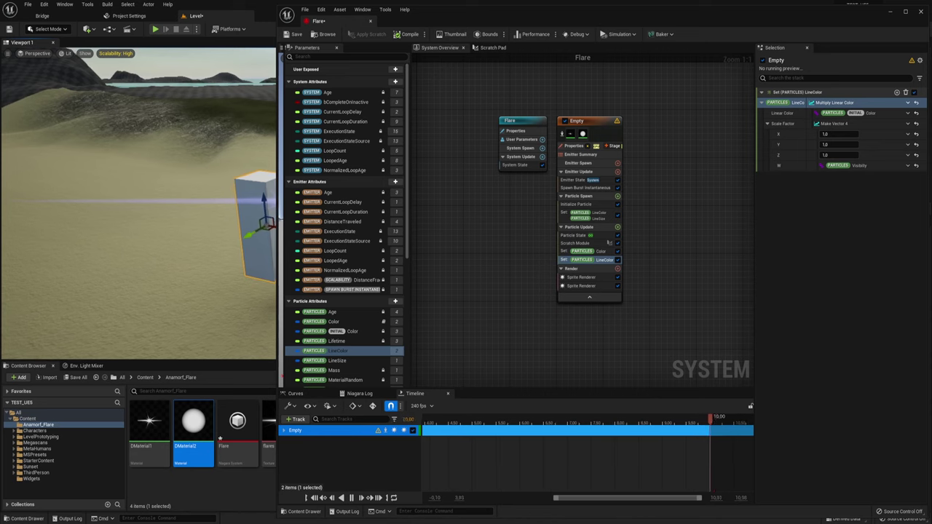
{"action": "right_click_drag", "start_coordinate": [13, 209], "coordinate": [12, 209]}
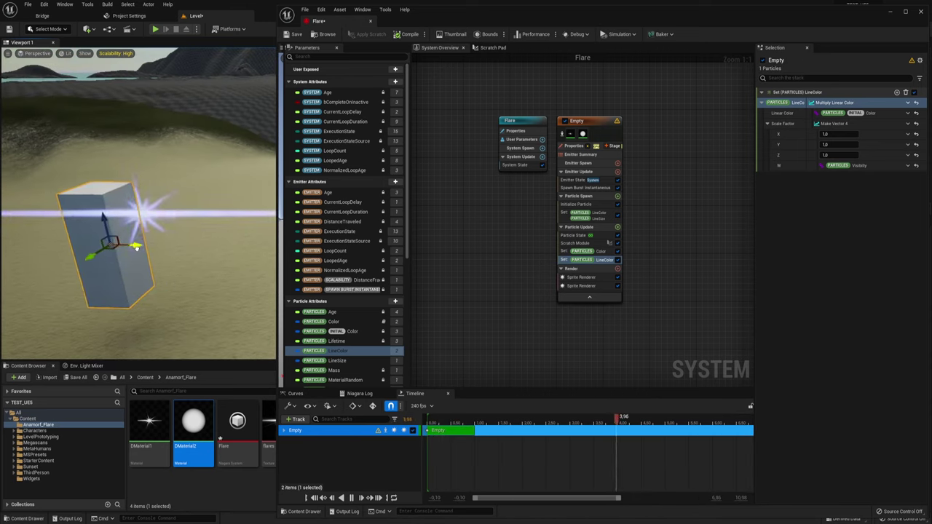
{"action": "mouse_move", "coordinate": [147, 246]}
{"action": "left_mouse_down"}
{"action": "mouse_move", "coordinate": [93, 254]}
{"action": "mouse_move", "coordinate": [155, 255]}
{"action": "mouse_move", "coordinate": [123, 251]}
{"action": "left_mouse_up"}
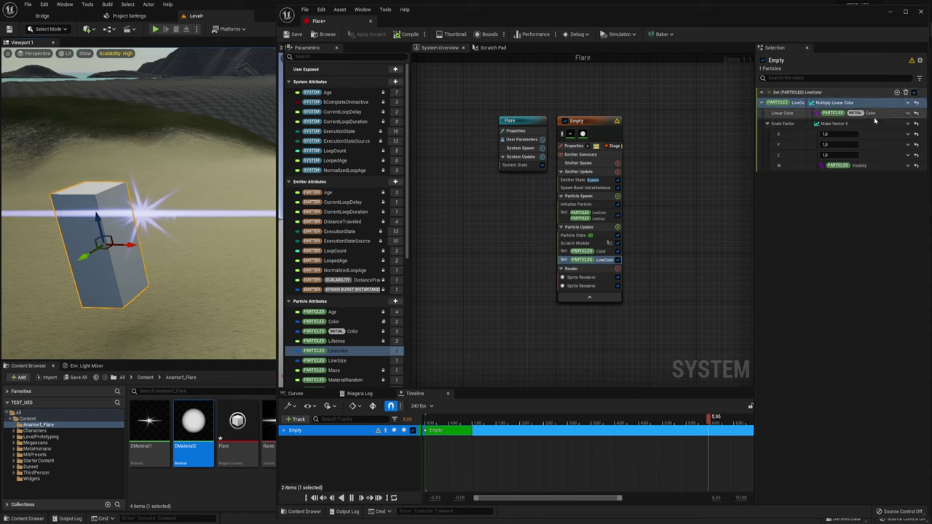
Link Linear Color to PARTICLES INITIAL LineColor, then move the box further left.
{"action": "left_click", "coordinate": [907, 113]}
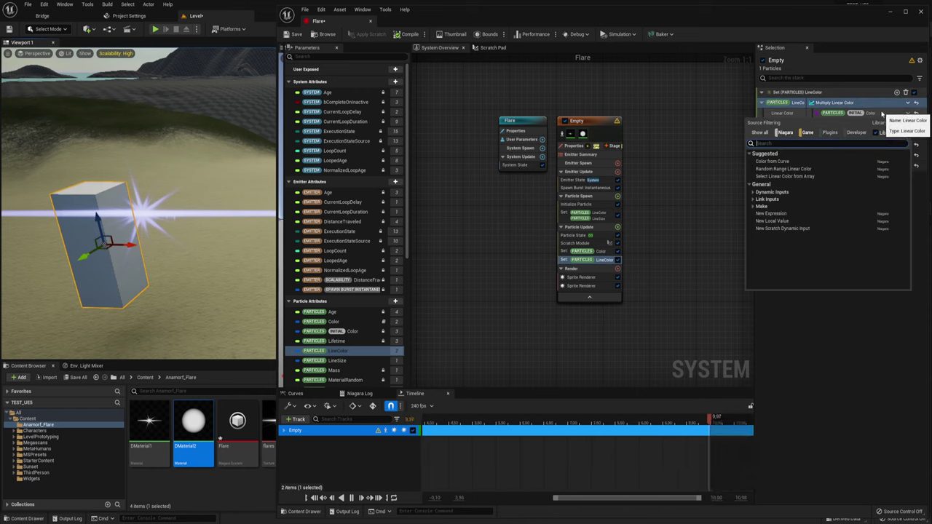
{"action": "type", "text": "lin"}
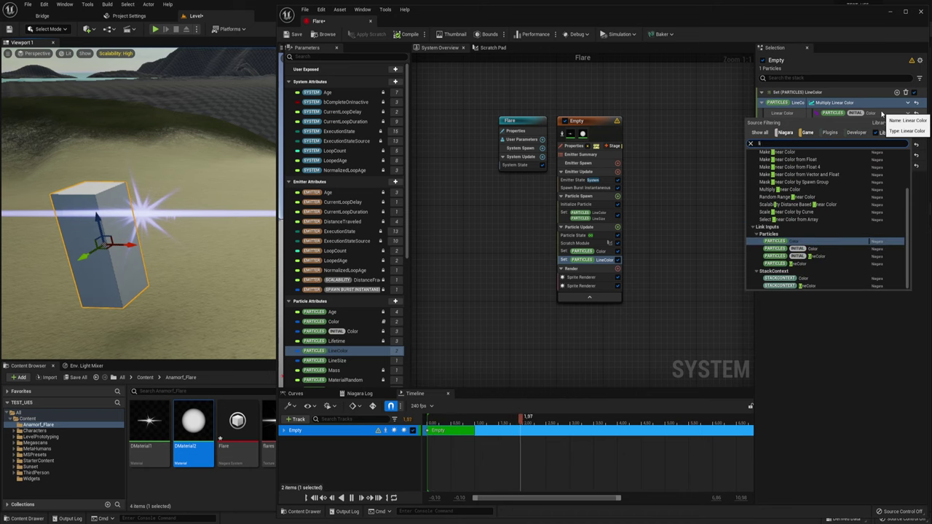
{"action": "left_click", "coordinate": [819, 258]}
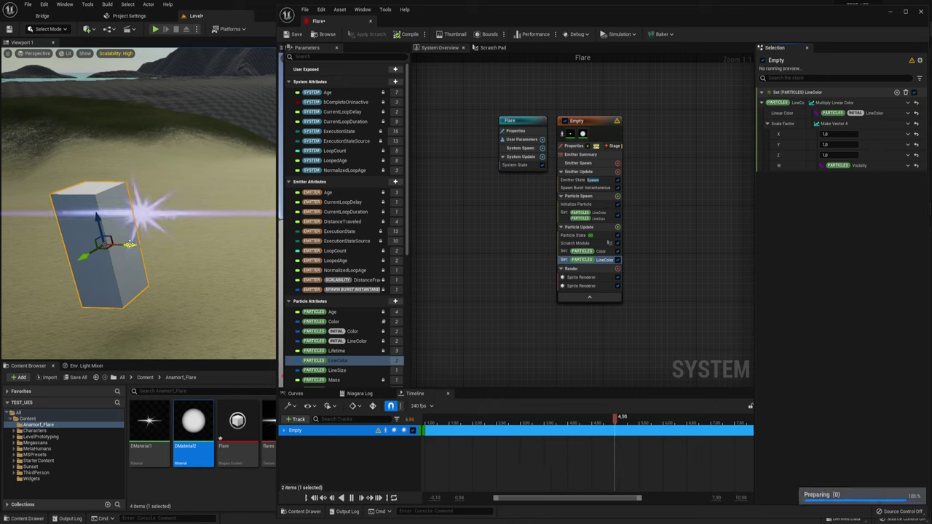
{"action": "mouse_move", "coordinate": [130, 245]}
{"action": "left_mouse_down"}
{"action": "mouse_move", "coordinate": [79, 256]}
{"action": "mouse_move", "coordinate": [139, 254]}
{"action": "mouse_move", "coordinate": [128, 260]}
{"action": "mouse_move", "coordinate": [83, 256]}
{"action": "left_mouse_up"}
Bring the box and flare into view and delete the box.
{"action": "right_click_drag", "start_coordinate": [179, 244], "coordinate": [73, 243]}
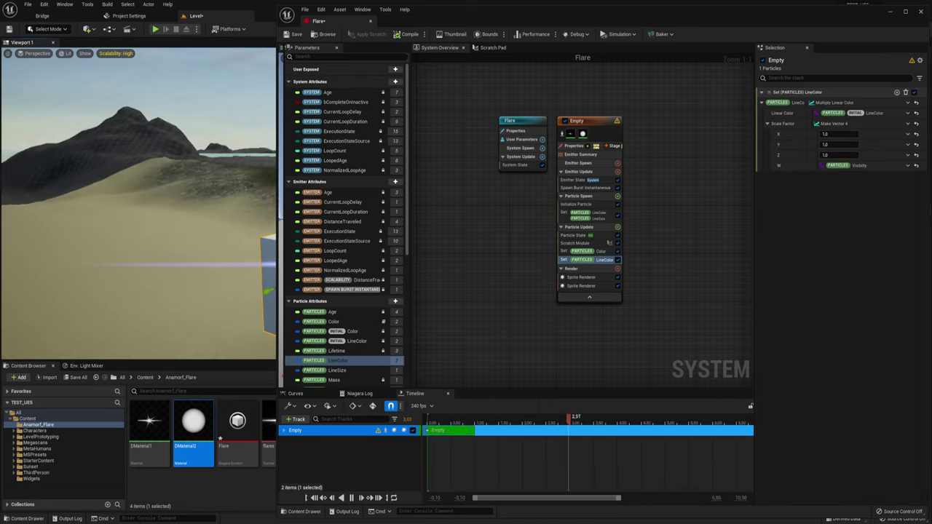
{"action": "right_click_drag", "start_coordinate": [129, 199], "coordinate": [240, 211]}
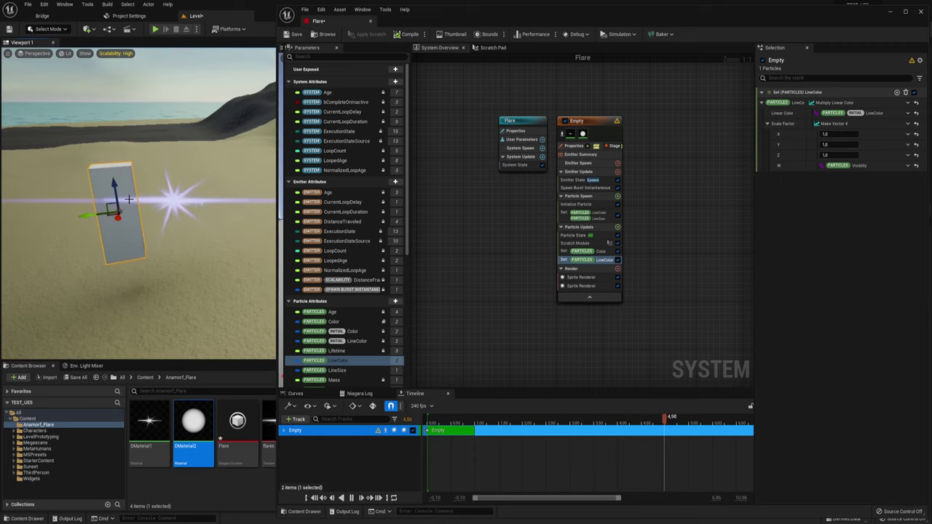
{"action": "mouse_move", "coordinate": [174, 194]}
{"action": "right_mouse_down"}
{"action": "mouse_move", "coordinate": [219, 208]}
{"action": "mouse_move", "coordinate": [153, 207]}
{"action": "right_mouse_up"}
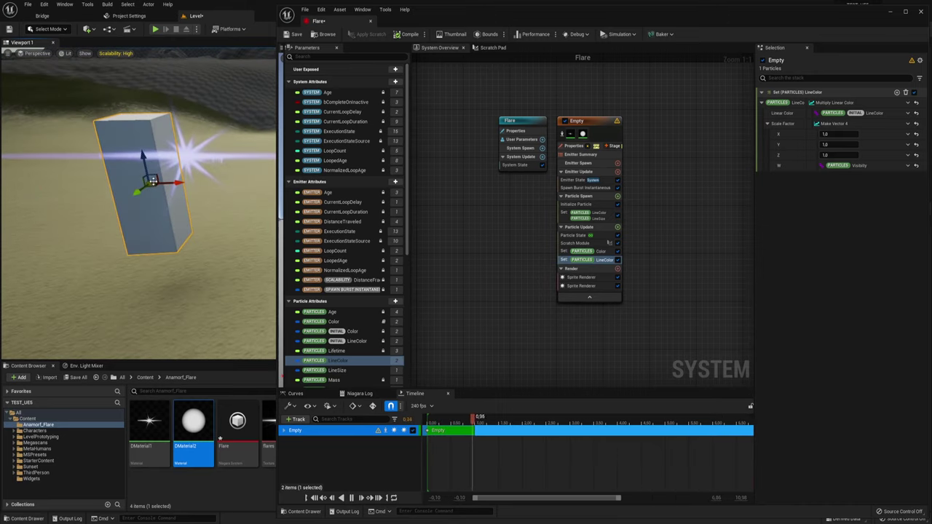
{"action": "key", "text": "Delete"}
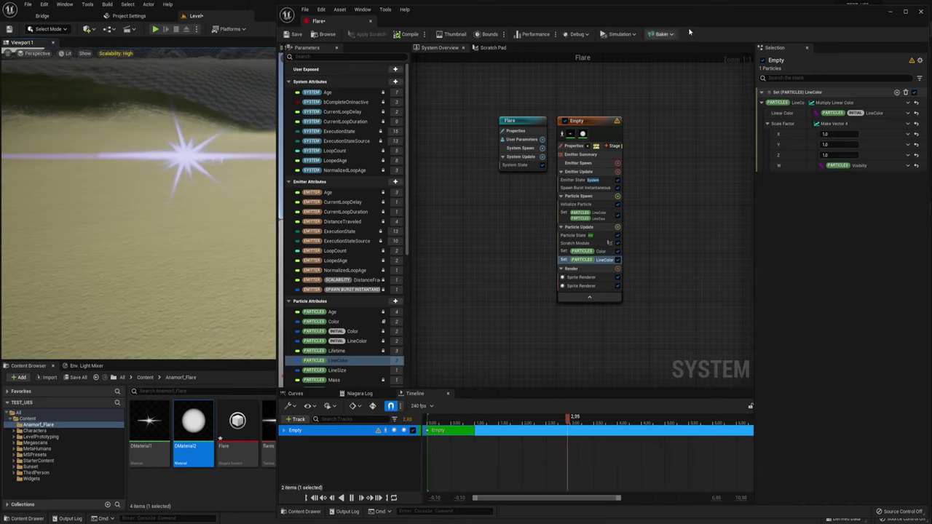
Save the Flare system and minimize the Niagara editor to view the level.
{"action": "left_click", "coordinate": [294, 34]}
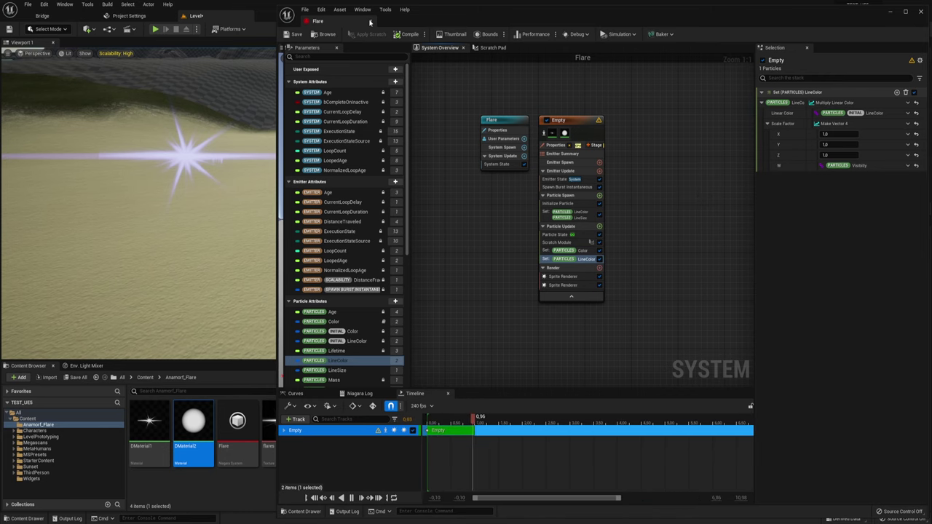
{"action": "left_click", "coordinate": [891, 13]}
{"action": "right_click_drag", "start_coordinate": [285, 190], "coordinate": [271, 197]}
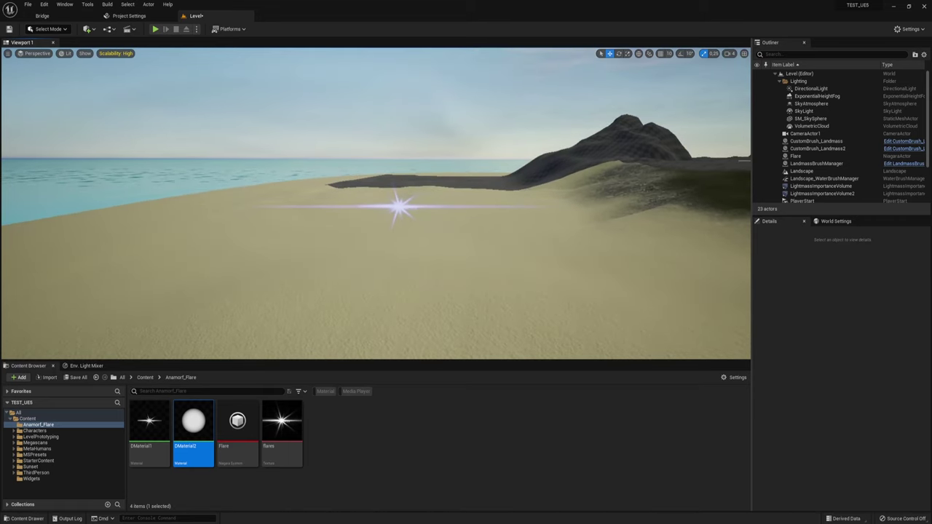
Open the Quick Add actor list and bring up its Shapes options.
{"action": "left_click", "coordinate": [86, 29]}
{"action": "mouse_move", "coordinate": [103, 93]}
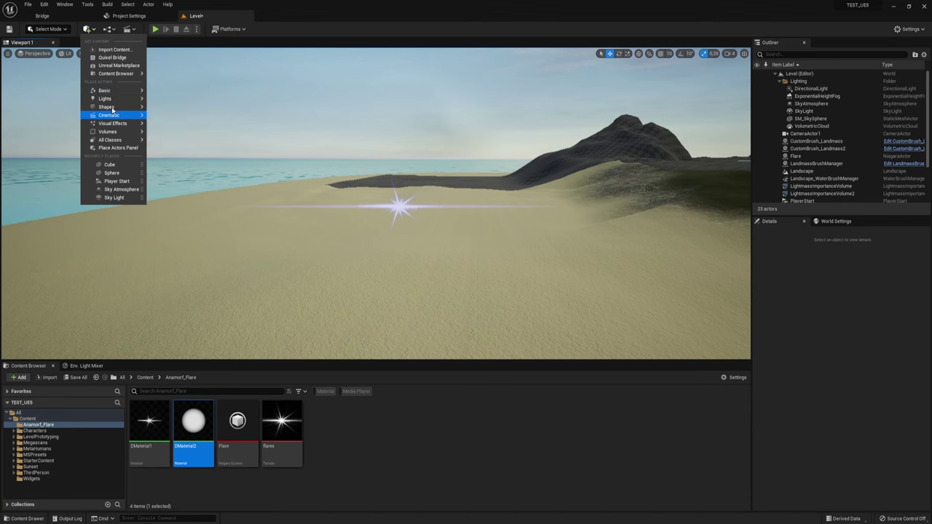
Place a sphere, scale it to 2.25, and lower it toward the sand.
{"action": "left_click", "coordinate": [175, 118]}
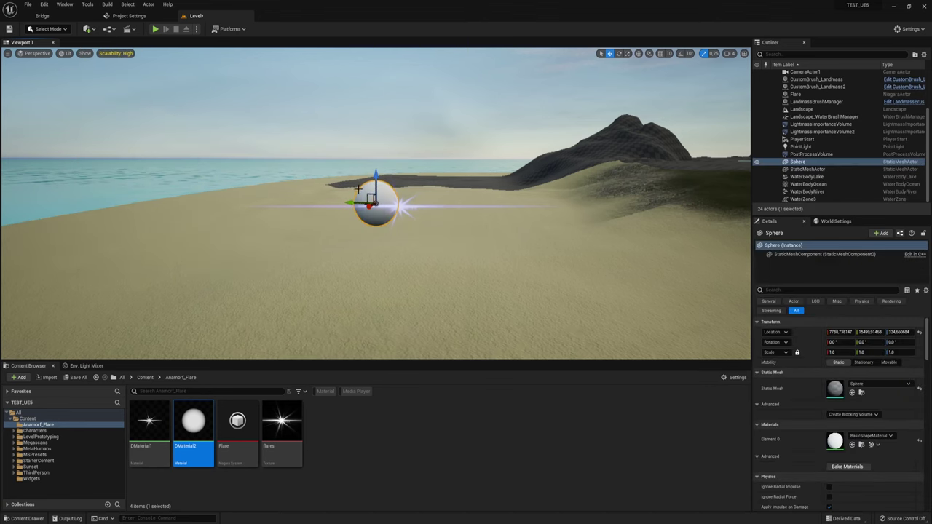
{"action": "left_click_drag", "start_coordinate": [364, 236], "coordinate": [334, 250]}
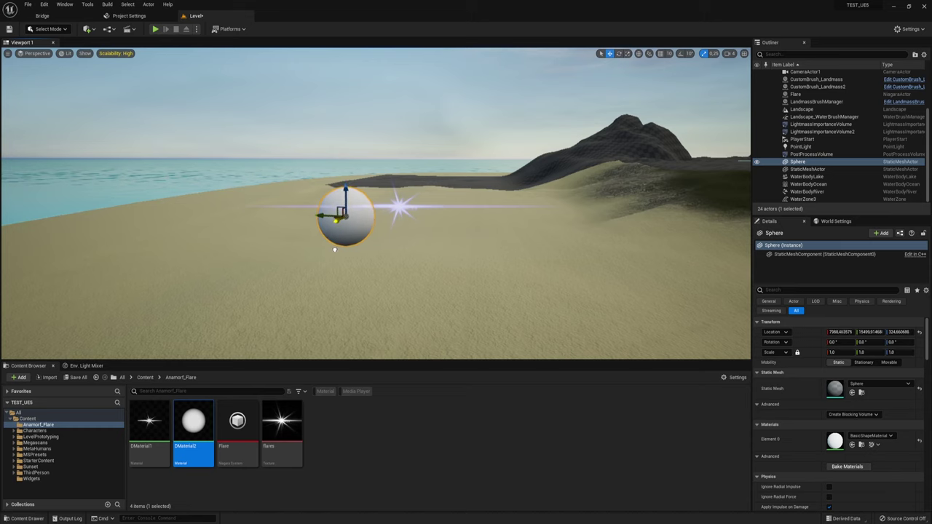
{"action": "key", "text": "r"}
{"action": "left_click_drag", "start_coordinate": [335, 217], "coordinate": [379, 182]}
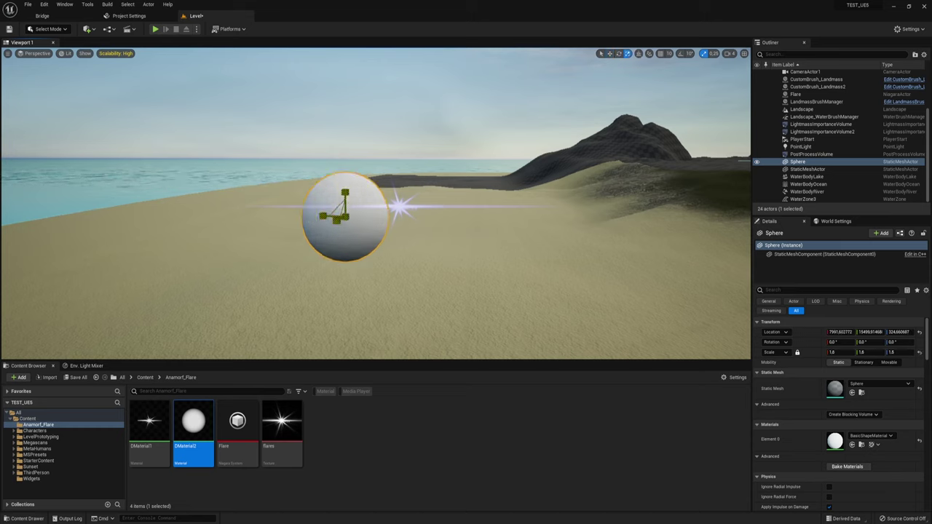
{"action": "key", "text": "w"}
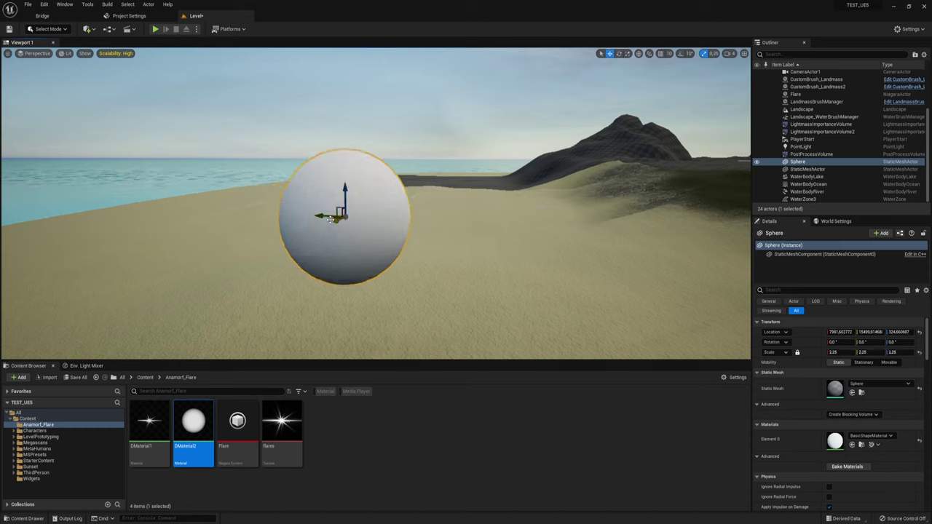
{"action": "left_click_drag", "start_coordinate": [326, 216], "coordinate": [311, 216]}
{"action": "right_click_drag", "start_coordinate": [311, 216], "coordinate": [386, 296]}
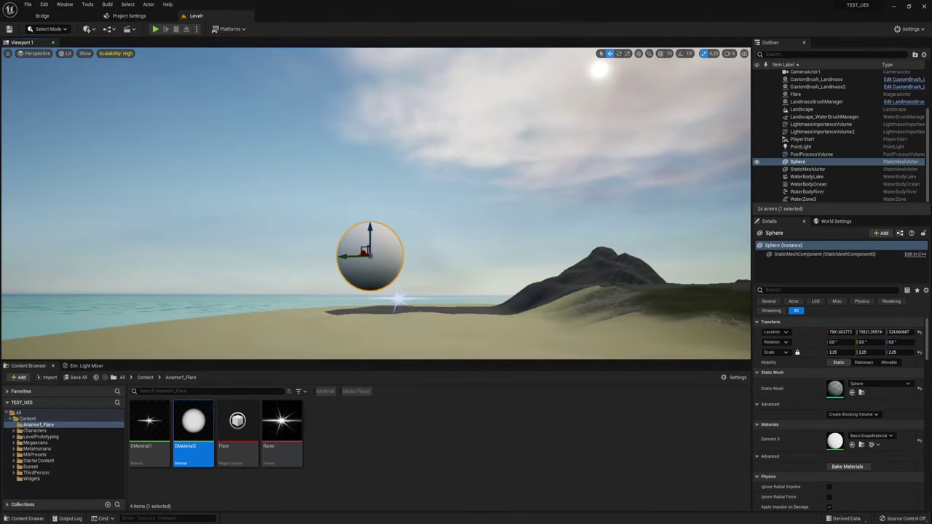
{"action": "mouse_move", "coordinate": [373, 239]}
{"action": "left_mouse_down"}
{"action": "mouse_move", "coordinate": [356, 317]}
{"action": "mouse_move", "coordinate": [336, 309]}
{"action": "left_mouse_up"}
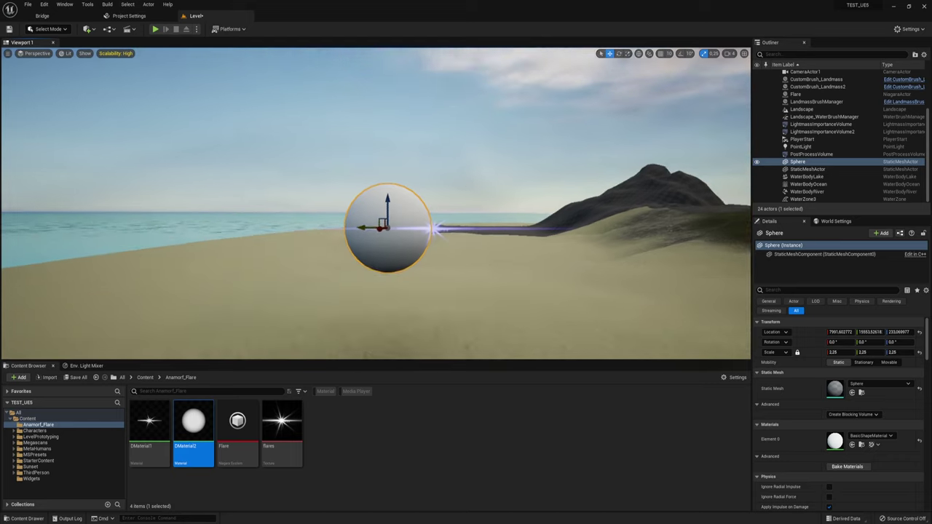
{"action": "right_click_drag", "start_coordinate": [336, 309], "coordinate": [342, 343]}
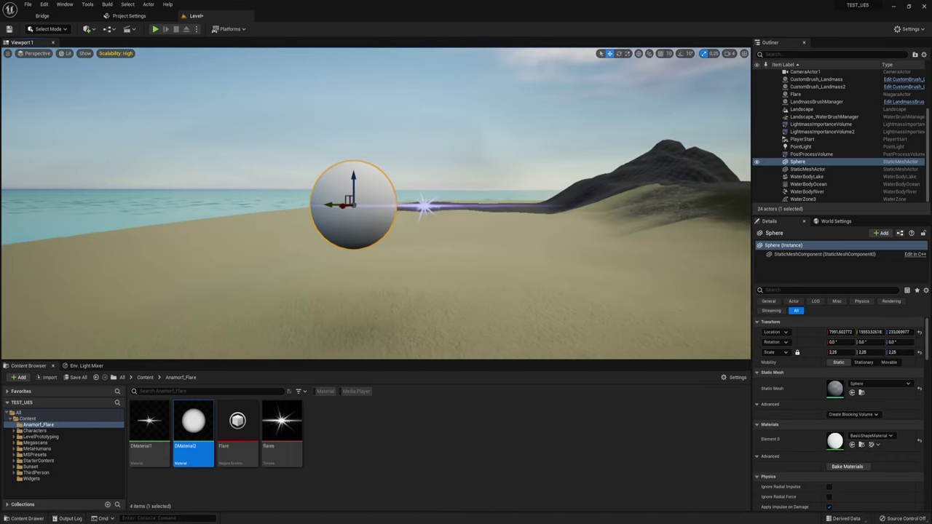
Slide the sphere in front of the flare and back to test occlusion.
{"action": "right_click_drag", "start_coordinate": [441, 262], "coordinate": [448, 262]}
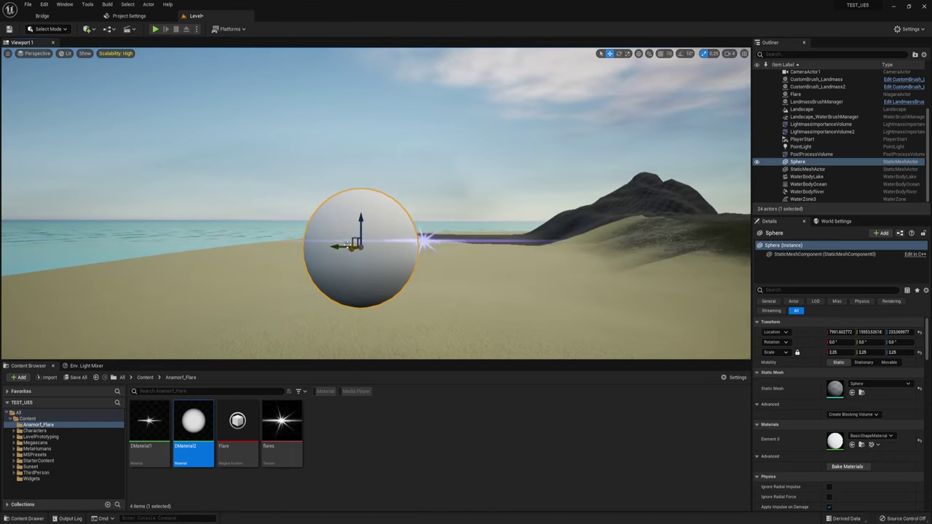
{"action": "left_click_drag", "start_coordinate": [336, 246], "coordinate": [345, 247]}
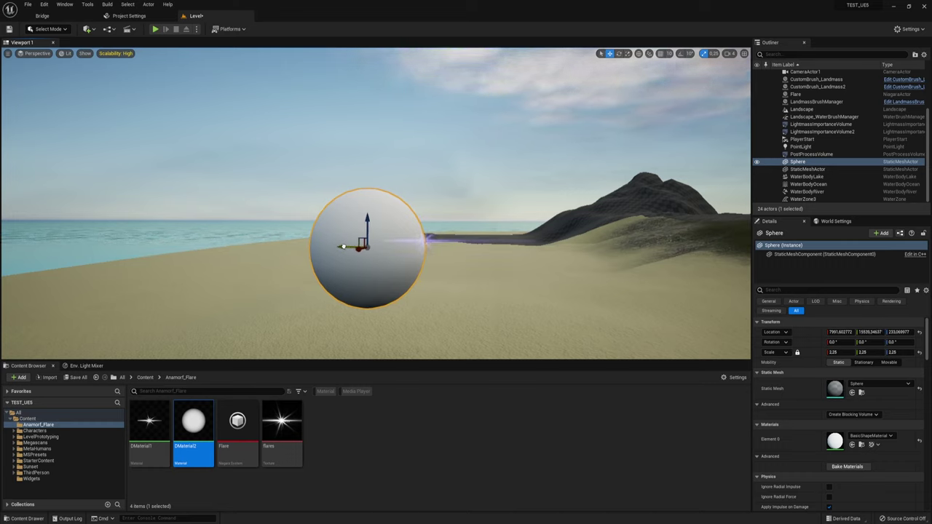
{"action": "left_click_drag", "start_coordinate": [344, 247], "coordinate": [340, 247]}
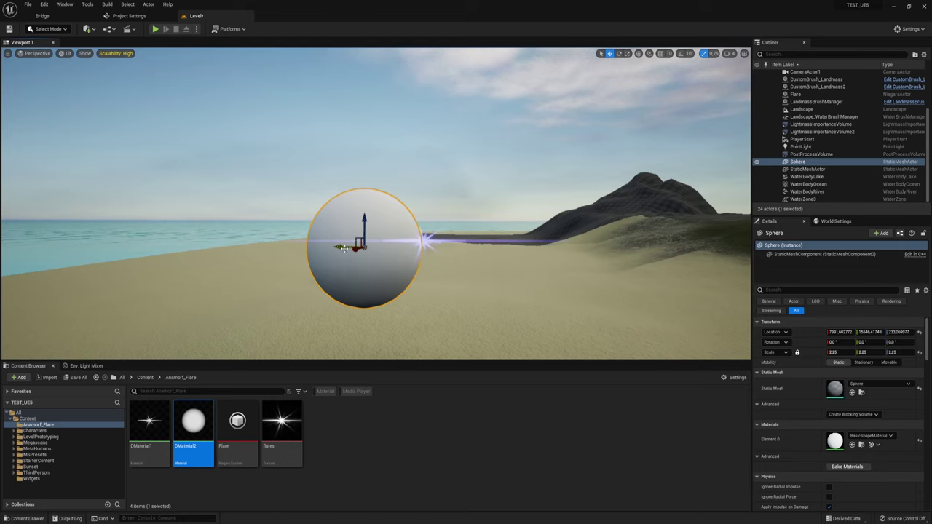
{"action": "mouse_move", "coordinate": [426, 241]}
{"action": "right_mouse_down"}
{"action": "mouse_move", "coordinate": [408, 219]}
{"action": "mouse_move", "coordinate": [444, 215]}
{"action": "right_mouse_up"}
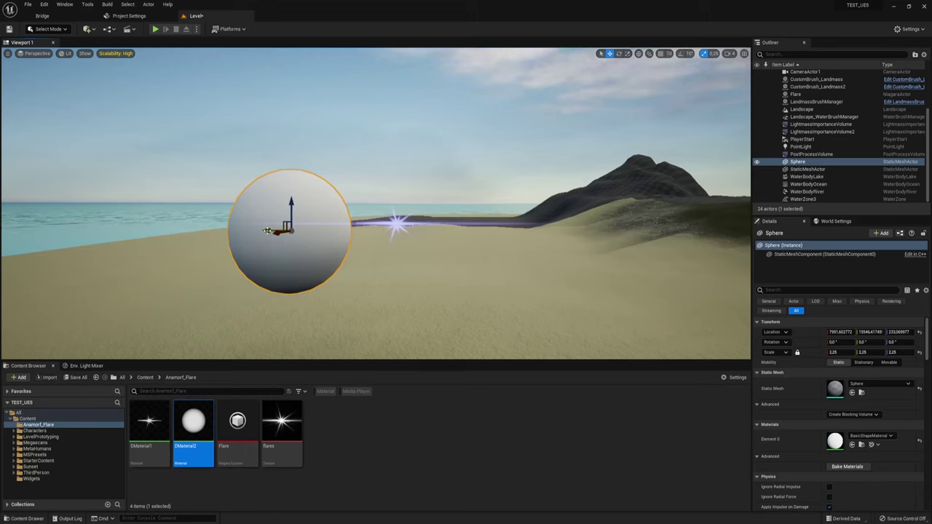
{"action": "left_click_drag", "start_coordinate": [267, 230], "coordinate": [310, 225]}
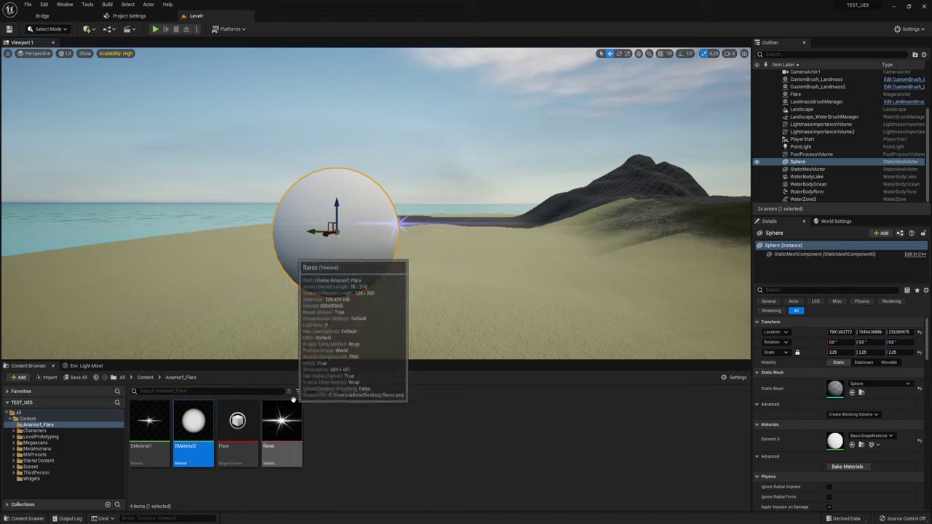
{"action": "left_click_drag", "start_coordinate": [311, 230], "coordinate": [255, 228]}
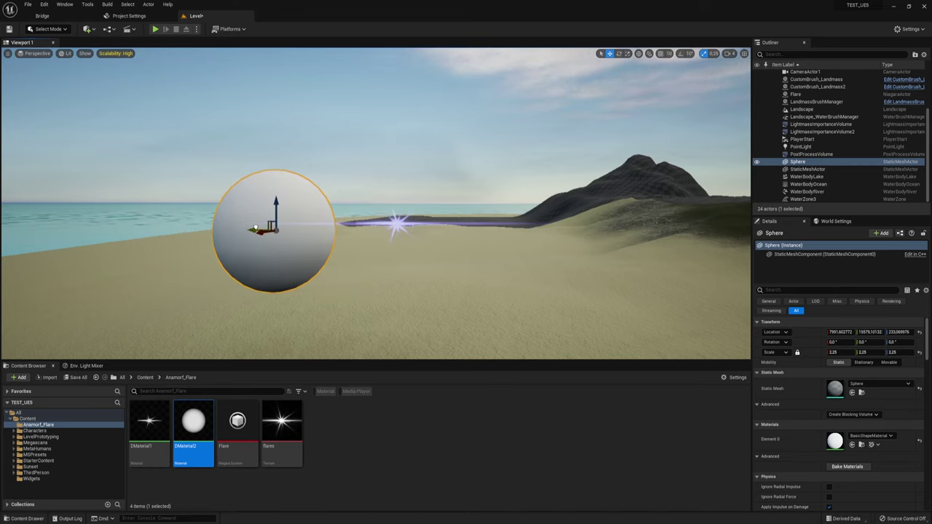
Delete the test sphere and tilt the view up to the sun in the clouds.
{"action": "key", "text": "Delete"}
{"action": "right_click_drag", "start_coordinate": [275, 240], "coordinate": [405, 251]}
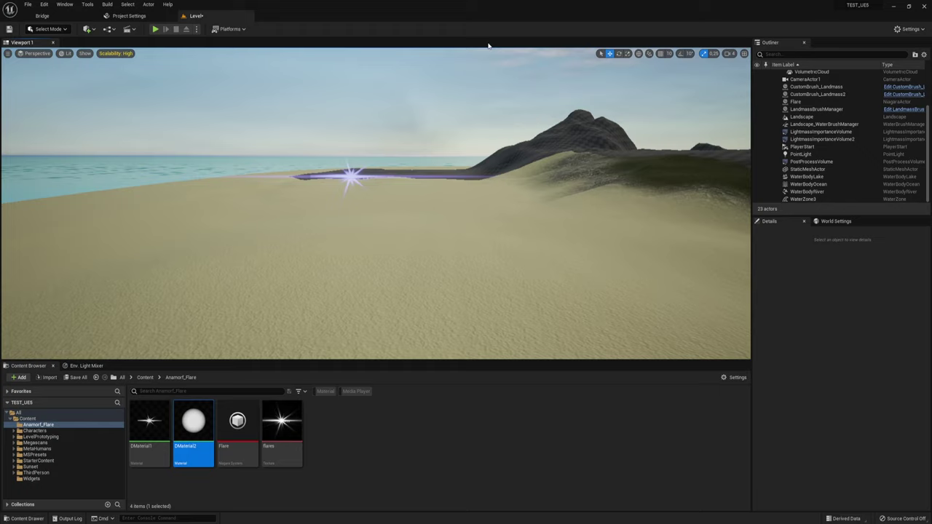
{"action": "right_click_drag", "start_coordinate": [488, 87], "coordinate": [496, 146]}
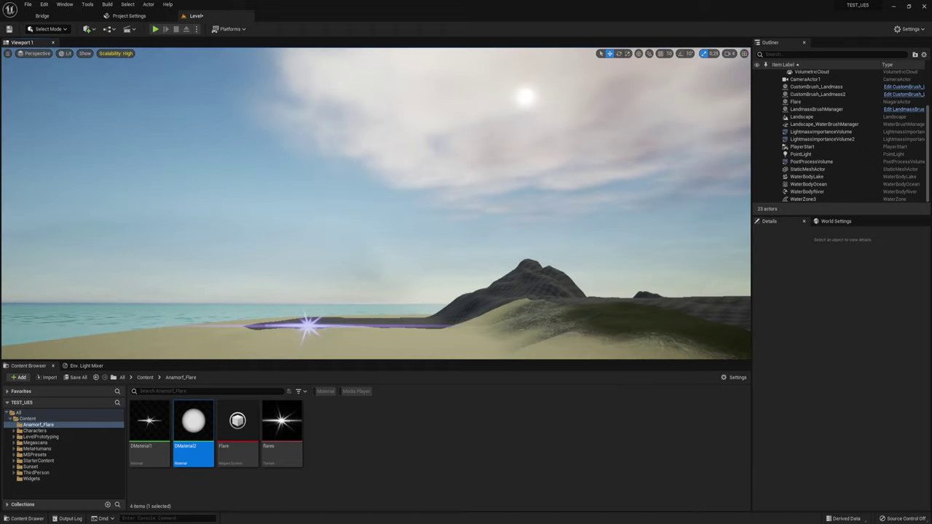
{"action": "right_click_drag", "start_coordinate": [485, 189], "coordinate": [487, 171]}
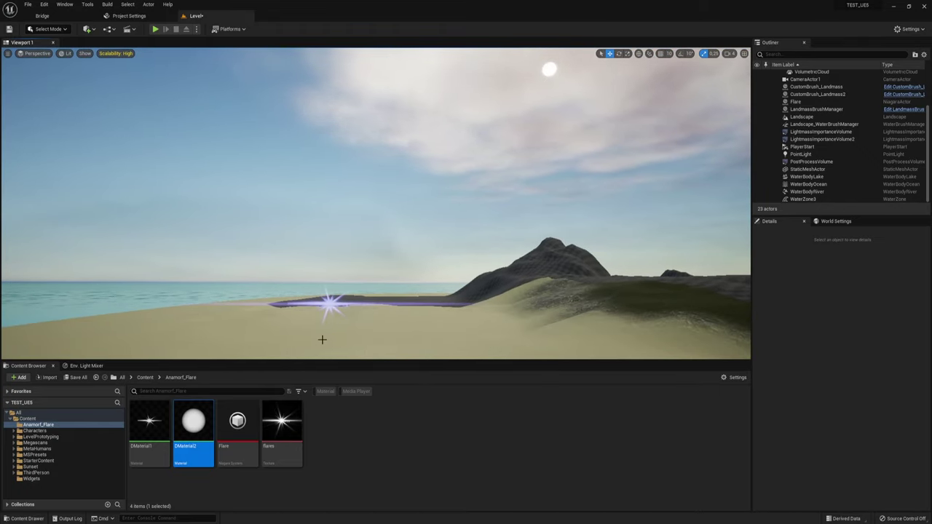
{"action": "right_click_drag", "start_coordinate": [485, 175], "coordinate": [479, 211]}
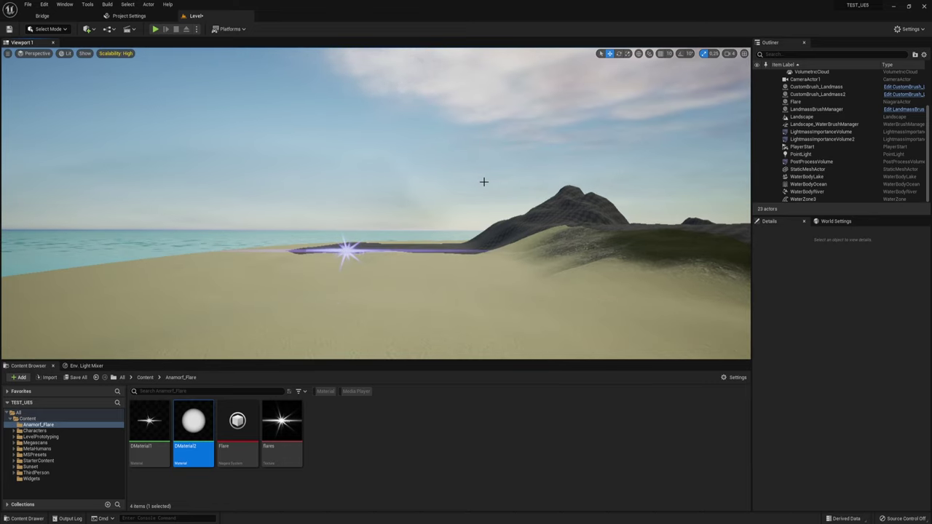
{"action": "right_click_drag", "start_coordinate": [518, 186], "coordinate": [483, 166]}
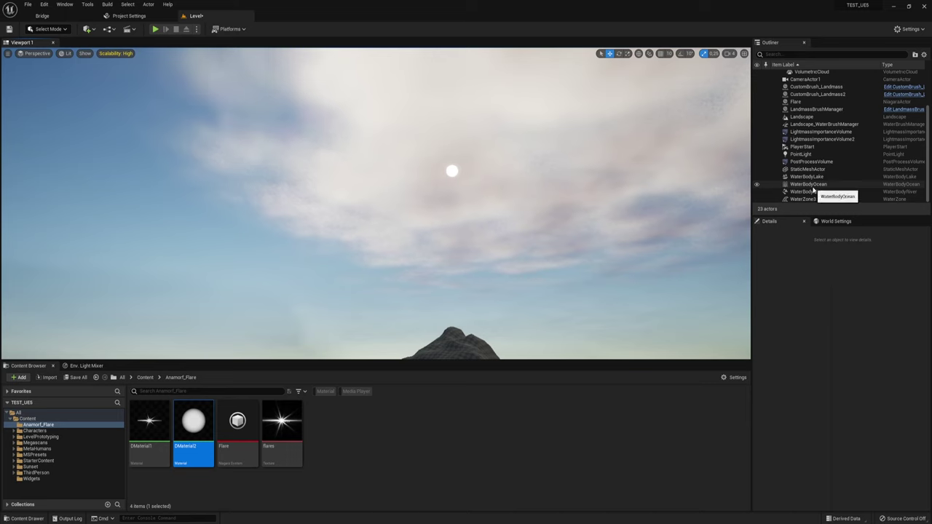
{"action": "scroll", "coordinate": [823, 192], "scroll_direction": "up", "scroll_amount": 2}
{"action": "scroll", "coordinate": [809, 177], "scroll_direction": "down", "scroll_amount": 2}
Select the PostProcessVolume and expand its Lens Flares settings.
{"action": "left_click", "coordinate": [808, 162]}
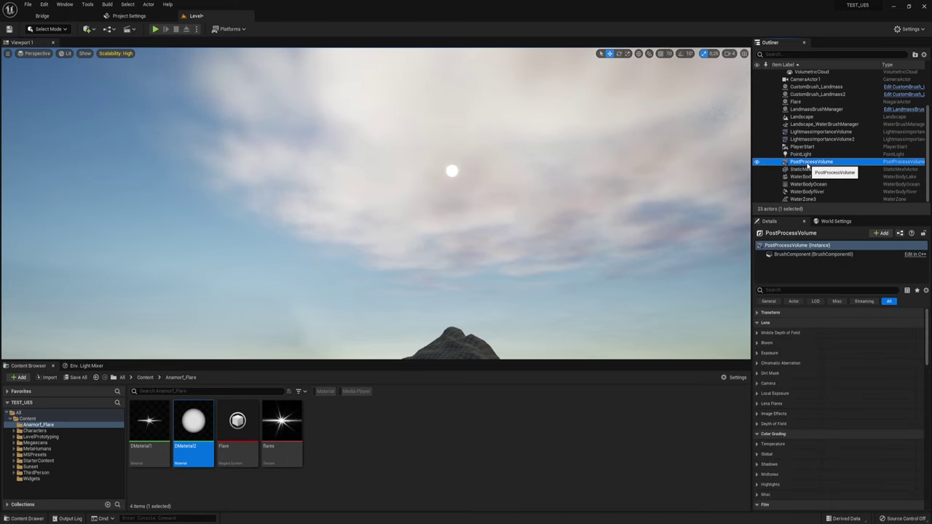
{"action": "left_click", "coordinate": [767, 342]}
{"action": "left_click", "coordinate": [759, 342]}
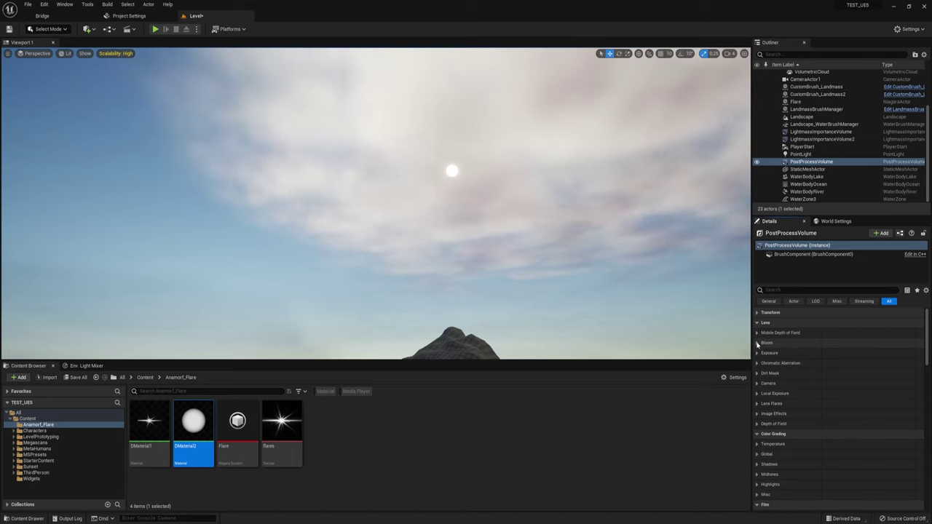
{"action": "left_click", "coordinate": [757, 403]}
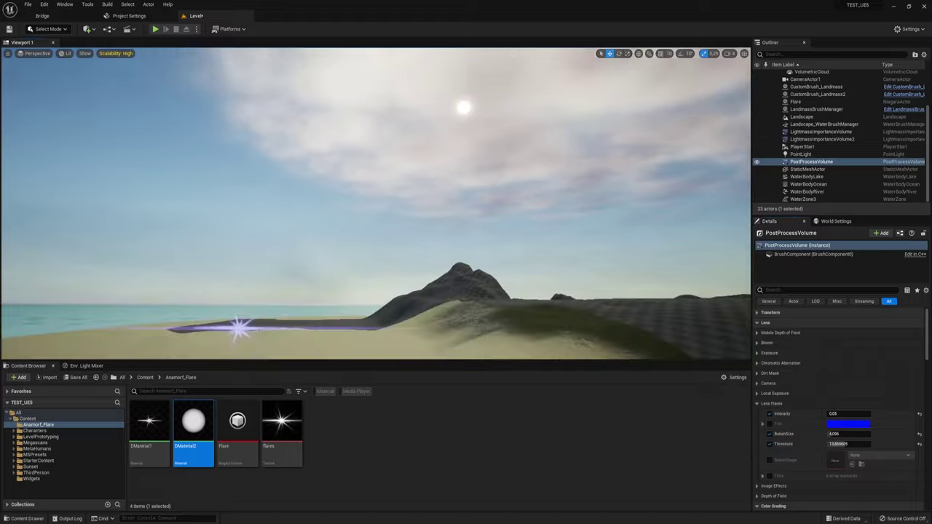
Raise the Lens Flares Intensity to 8.498 and view the ghosts around the sun.
{"action": "right_click_drag", "start_coordinate": [466, 218], "coordinate": [469, 189]}
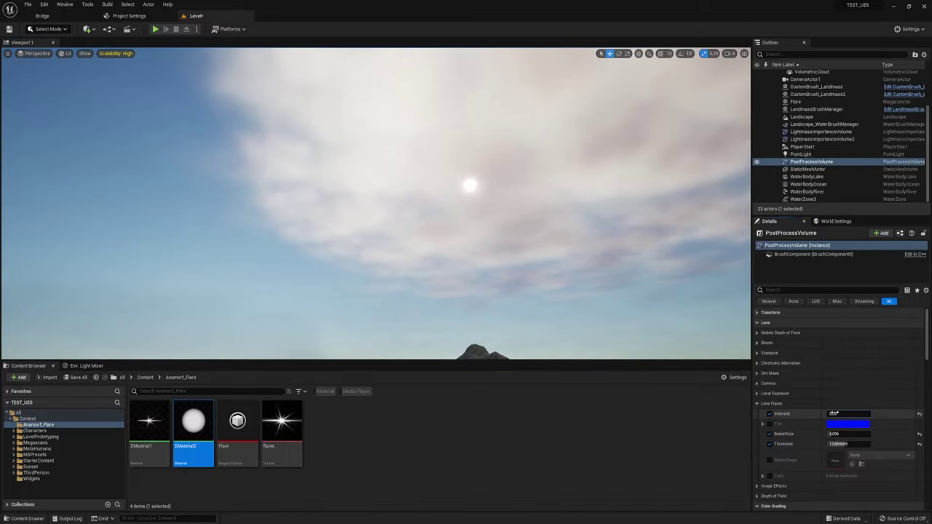
{"action": "left_click_drag", "start_coordinate": [833, 414], "coordinate": [856, 414]}
{"action": "right_click_drag", "start_coordinate": [466, 219], "coordinate": [488, 204]}
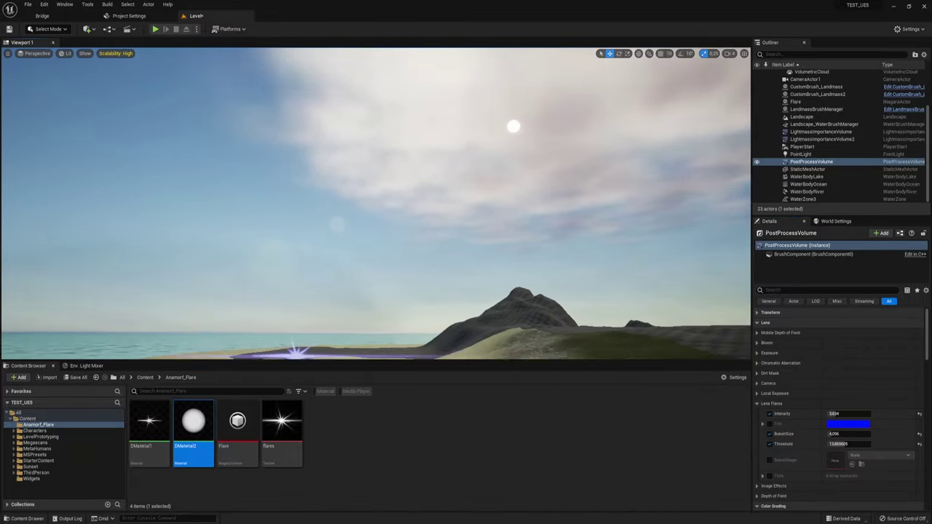
{"action": "right_click_drag", "start_coordinate": [614, 291], "coordinate": [614, 291]}
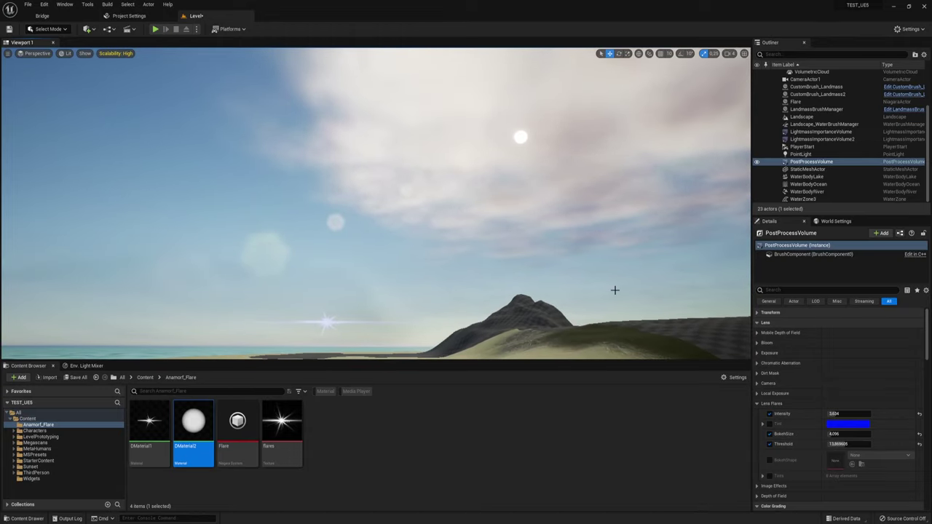
{"action": "left_click_drag", "start_coordinate": [834, 413], "coordinate": [866, 414]}
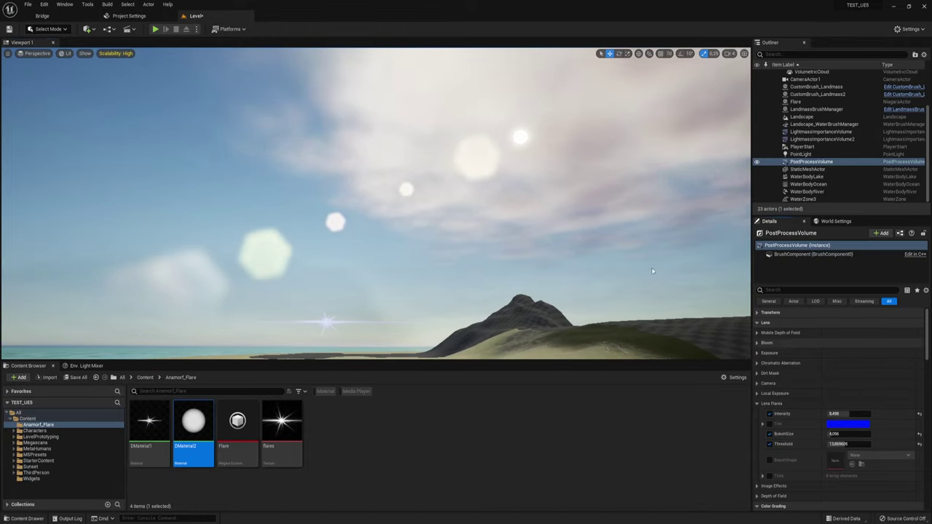
{"action": "right_click_drag", "start_coordinate": [437, 218], "coordinate": [437, 247]}
{"action": "right_click_drag", "start_coordinate": [367, 279], "coordinate": [367, 279]}
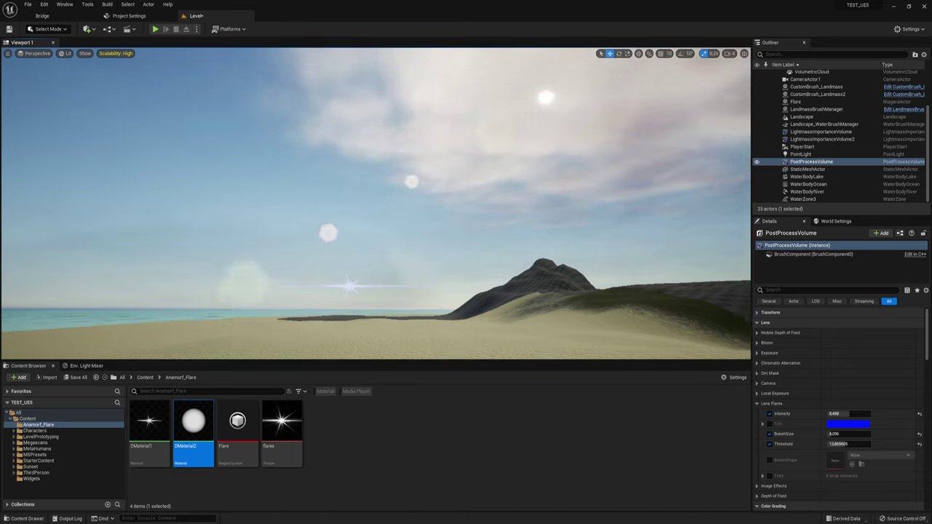
{"action": "right_click_drag", "start_coordinate": [403, 277], "coordinate": [403, 277]}
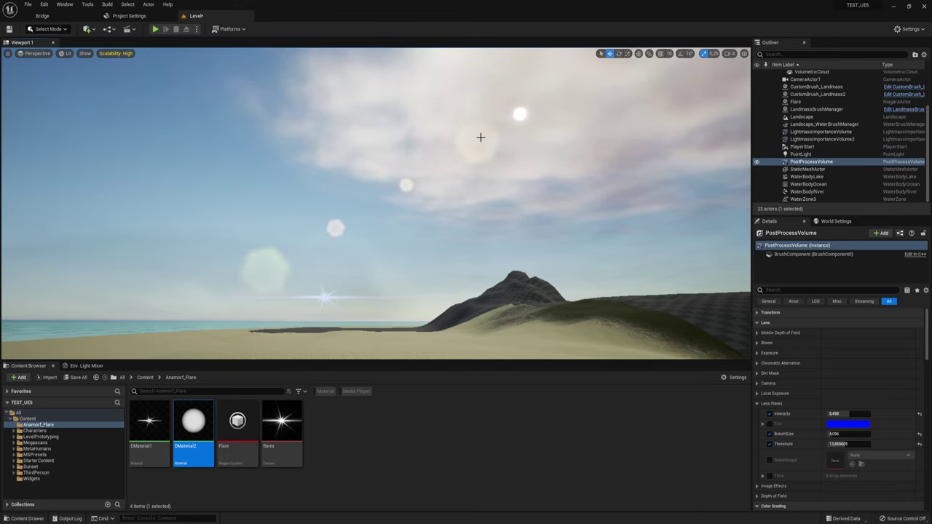
Lift the Flare actor high into the sky and move it toward the sun.
{"action": "left_click", "coordinate": [326, 295]}
{"action": "left_click_drag", "start_coordinate": [332, 285], "coordinate": [360, 138]}
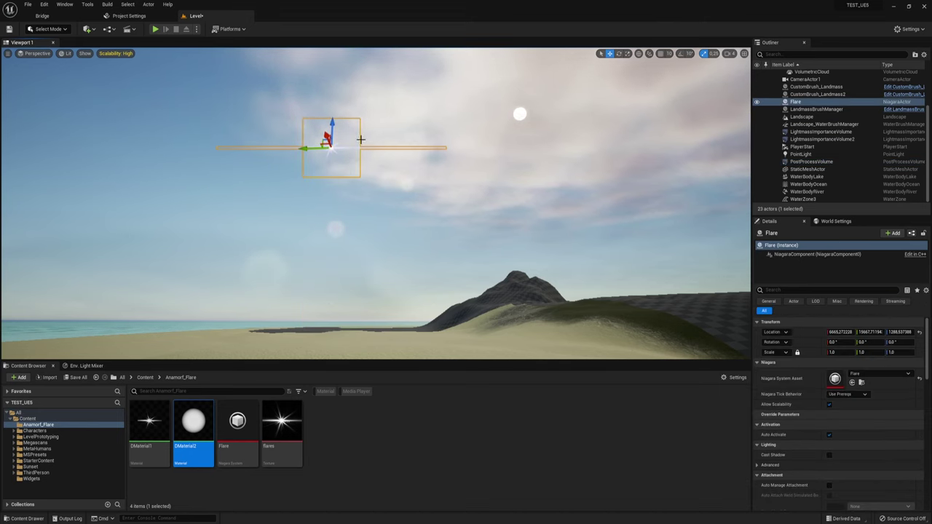
{"action": "right_click_drag", "start_coordinate": [248, 149], "coordinate": [248, 148]}
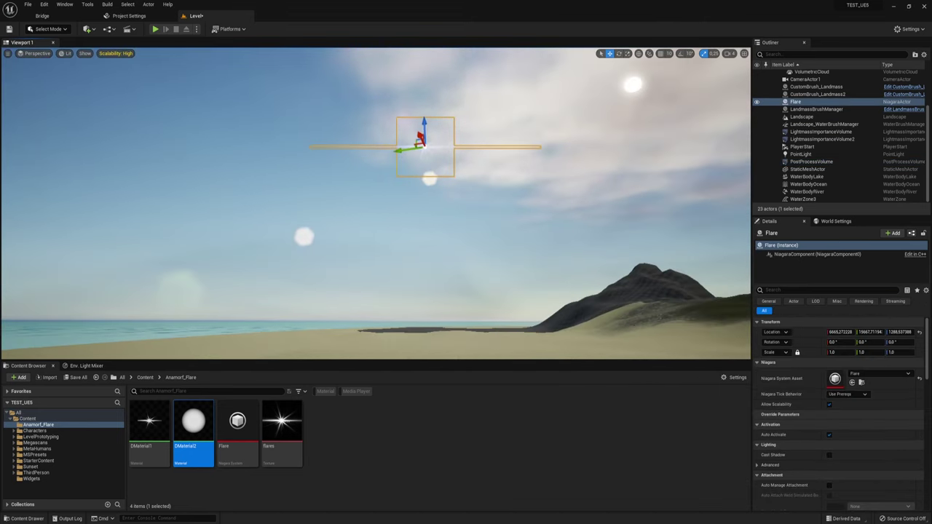
{"action": "left_click_drag", "start_coordinate": [334, 148], "coordinate": [499, 148]}
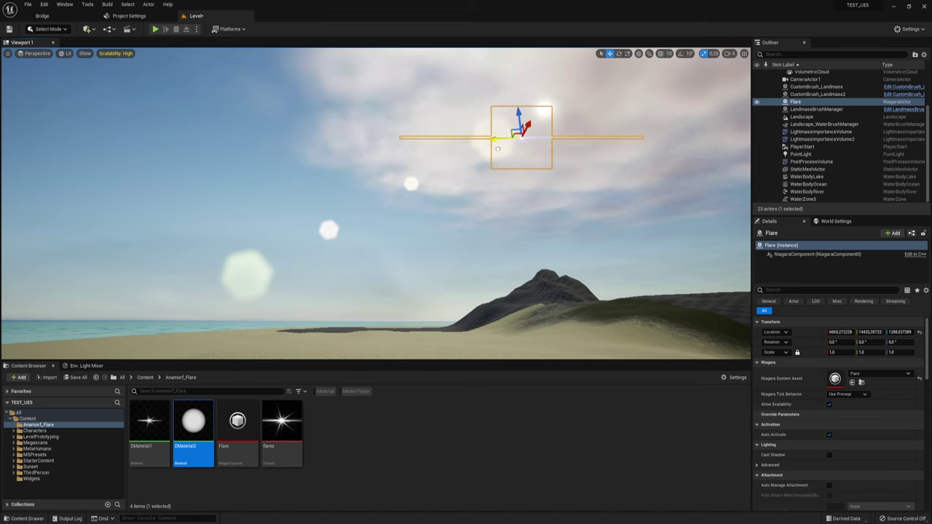
{"action": "right_click_drag", "start_coordinate": [599, 204], "coordinate": [600, 203]}
{"action": "left_click", "coordinate": [599, 203]}
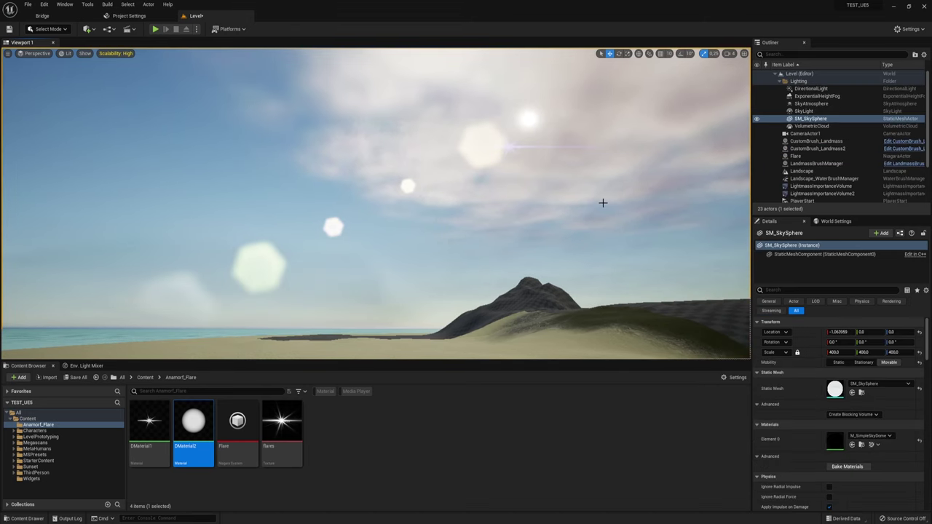
{"action": "left_click", "coordinate": [507, 146]}
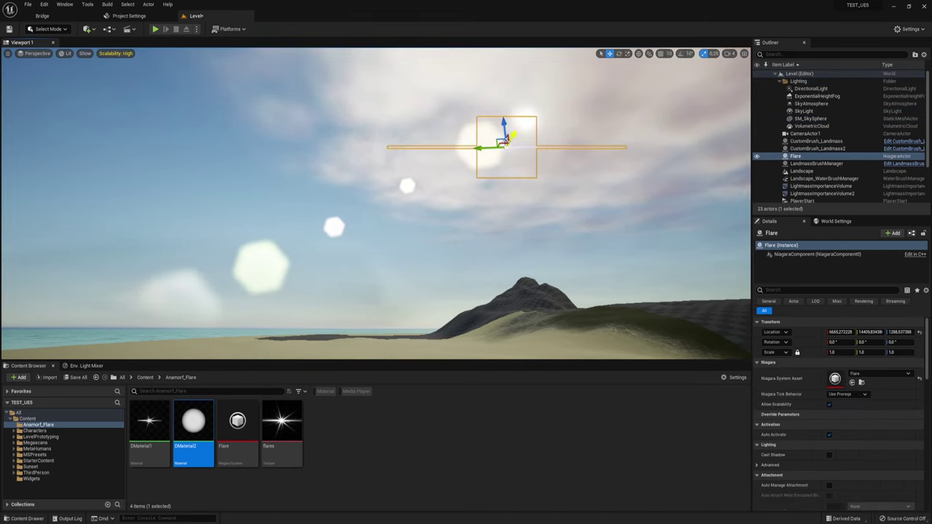
Orbit around the sky and mountain to inspect the flare beside the sun.
{"action": "left_click", "coordinate": [655, 257]}
{"action": "right_click_drag", "start_coordinate": [655, 257], "coordinate": [656, 258]}
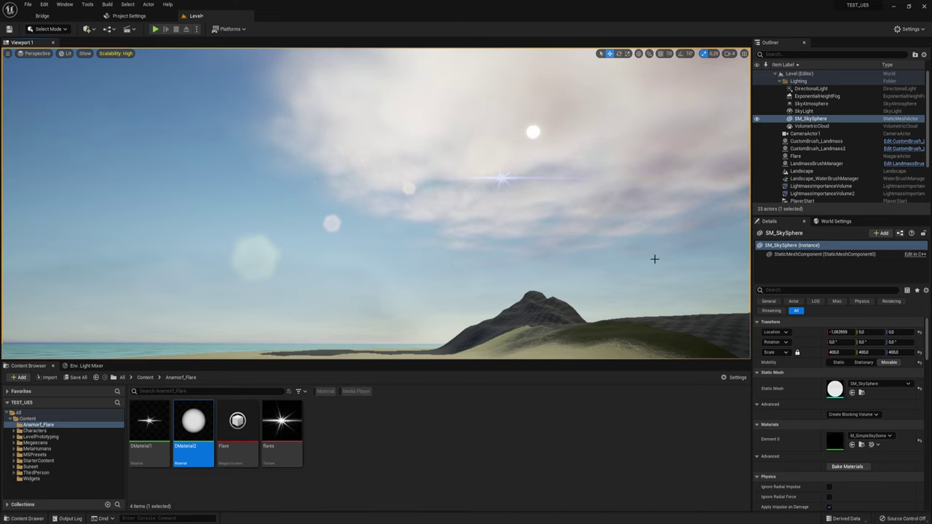
{"action": "right_click_drag", "start_coordinate": [656, 257], "coordinate": [656, 258]}
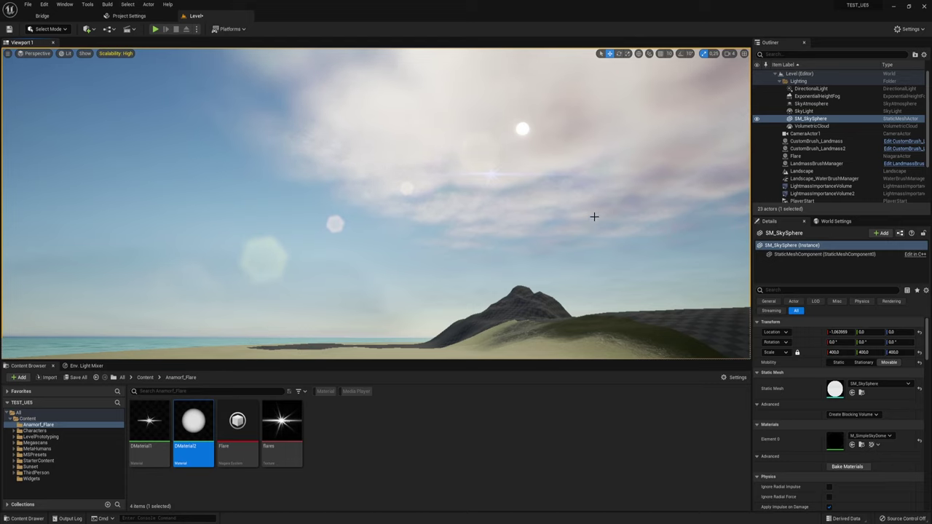
{"action": "right_click_drag", "start_coordinate": [593, 216], "coordinate": [594, 216]}
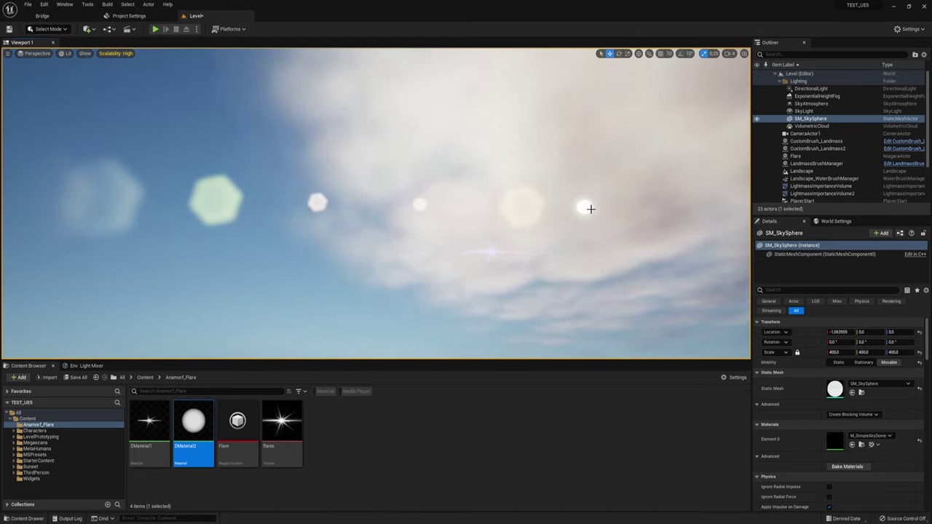
{"action": "right_click_drag", "start_coordinate": [591, 209], "coordinate": [591, 209]}
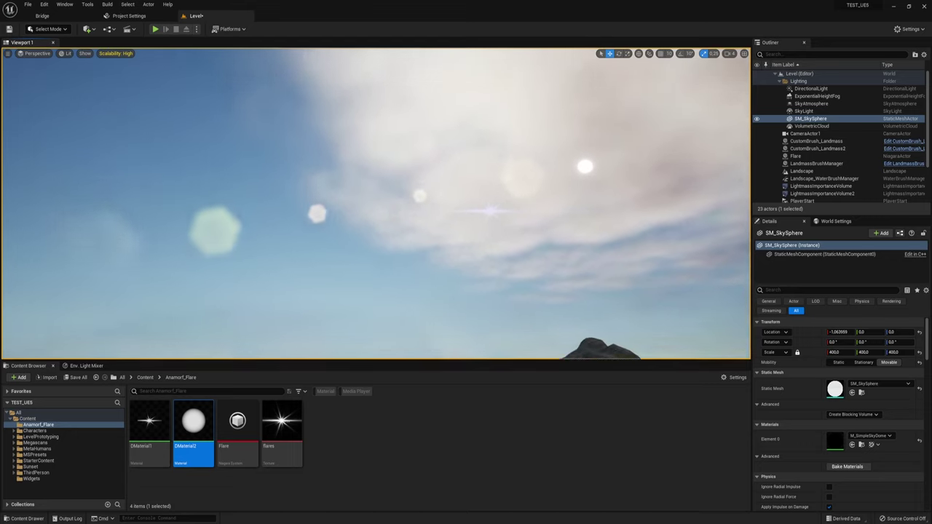